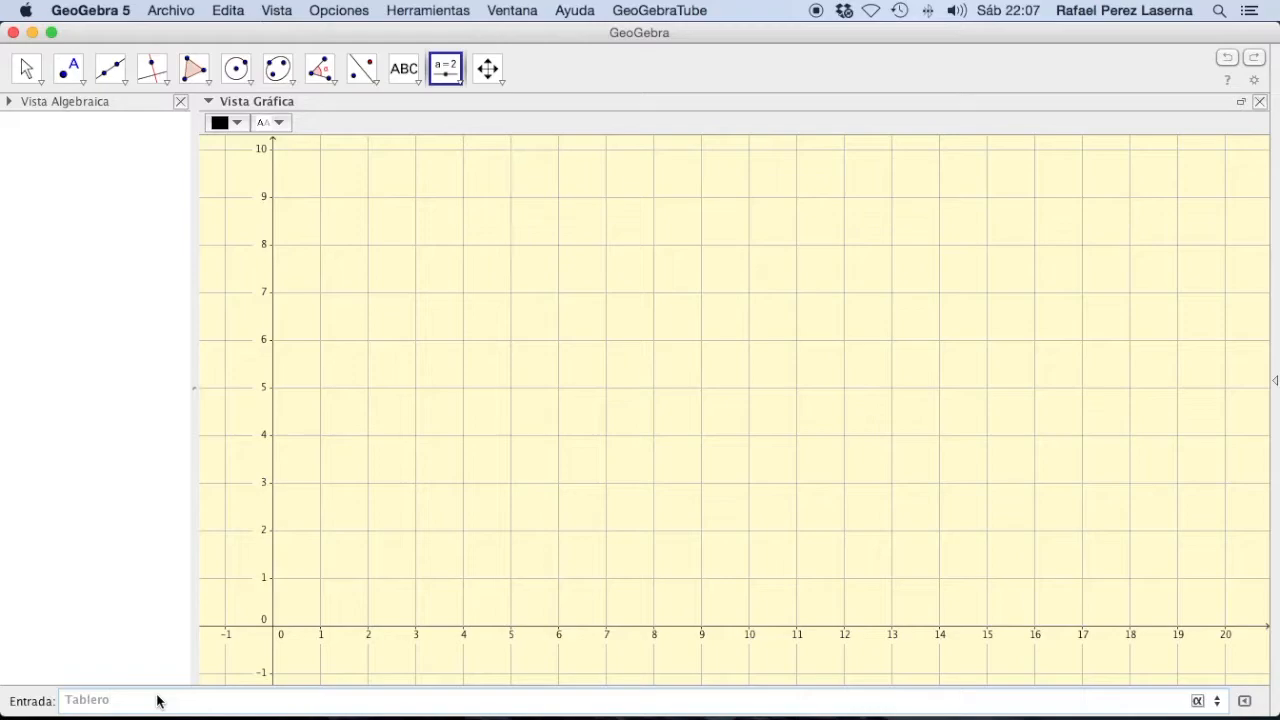
Step: Begin defining Tablero as a four-argument Secuencia whose expression is a Segmento between two endpoints
type("=Secue")
key("Down")
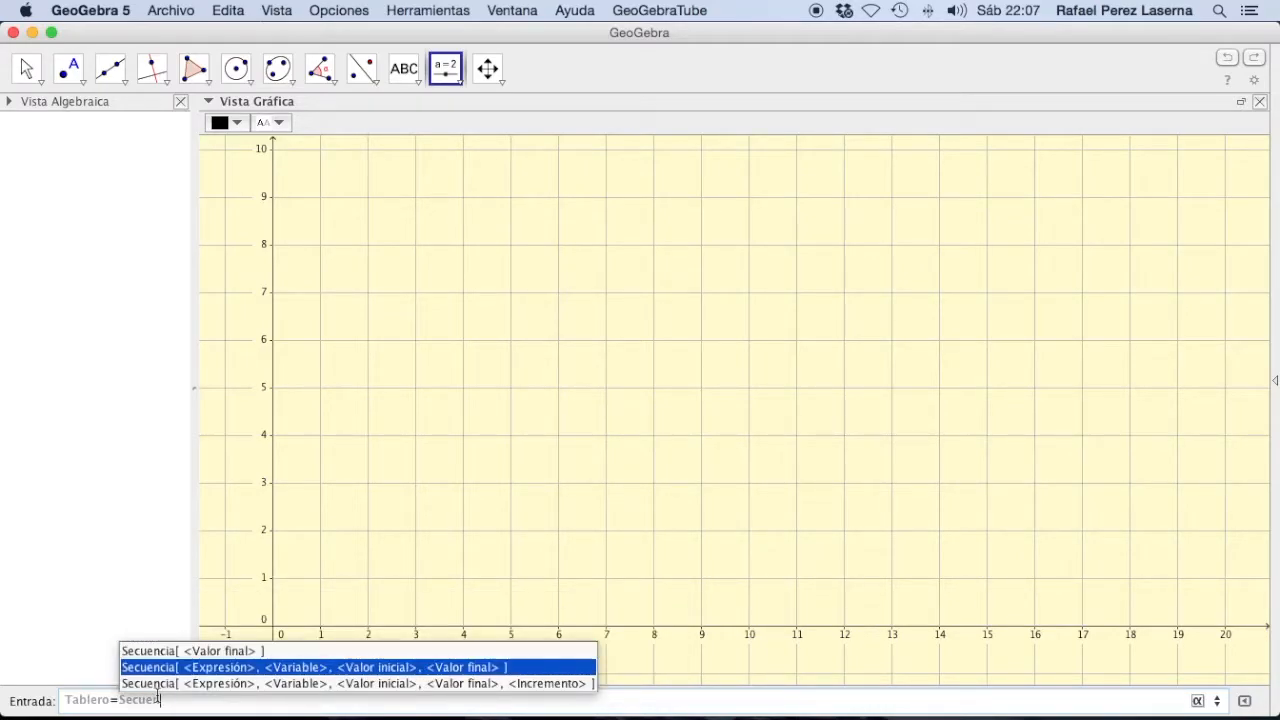
key("Return")
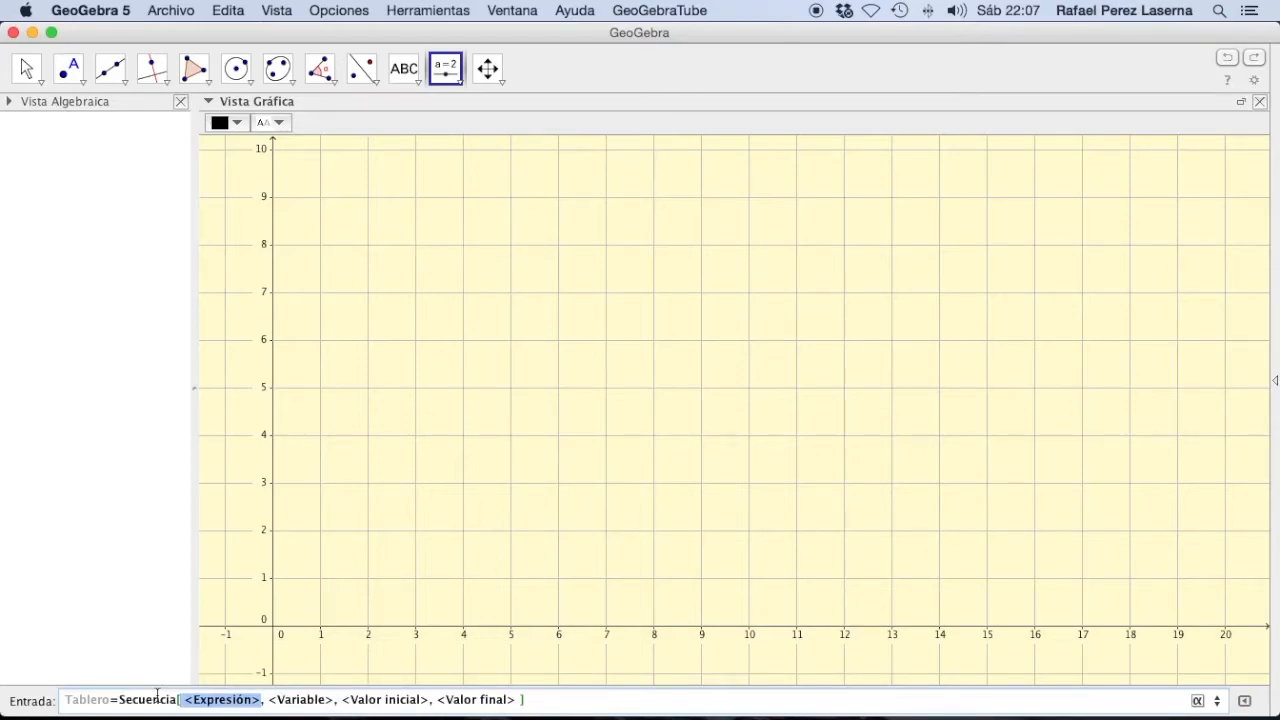
type("Segmen")
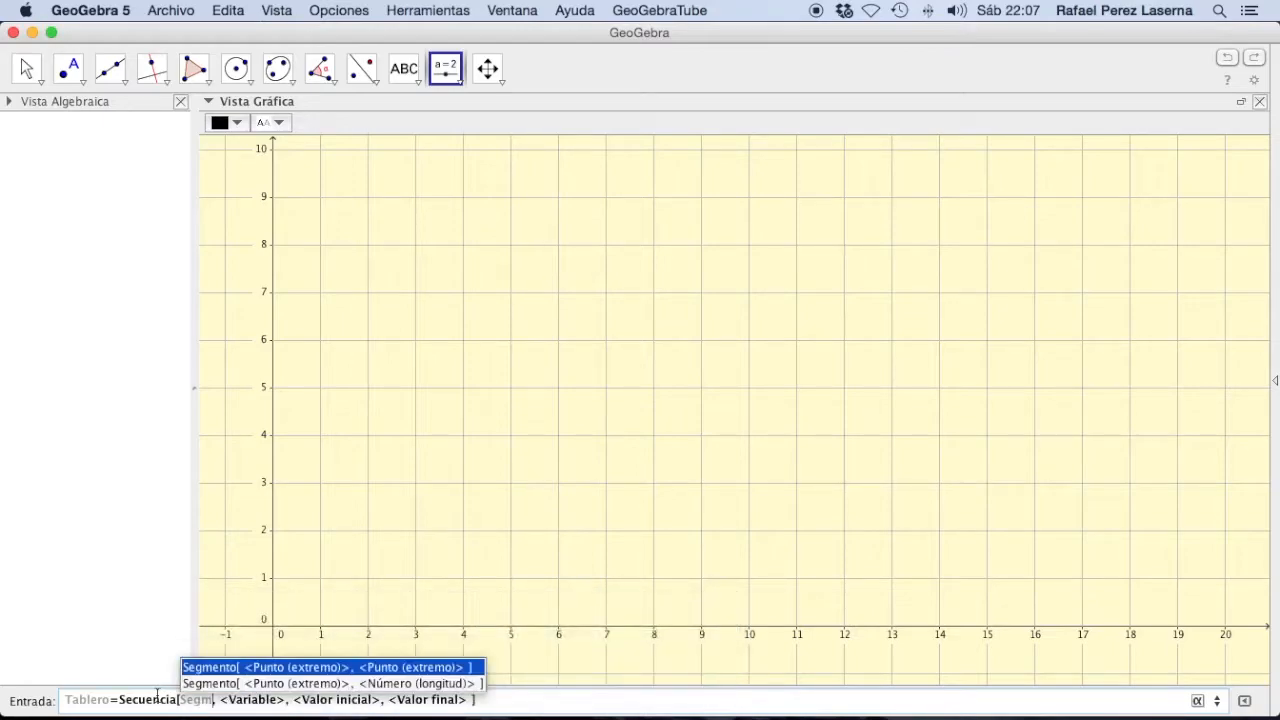
key("Return")
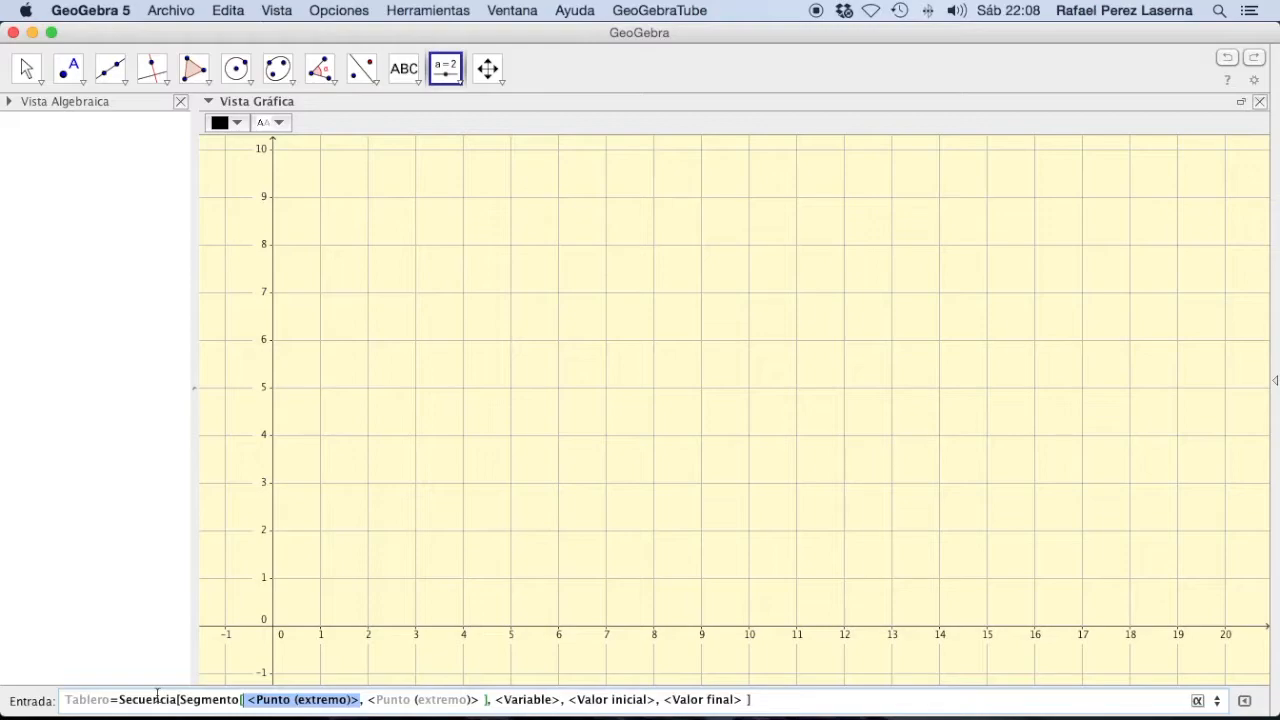
Step: Enter (k,0) and (k,10) as the endpoints of the Segmento inside the Tablero sequence
type("(")
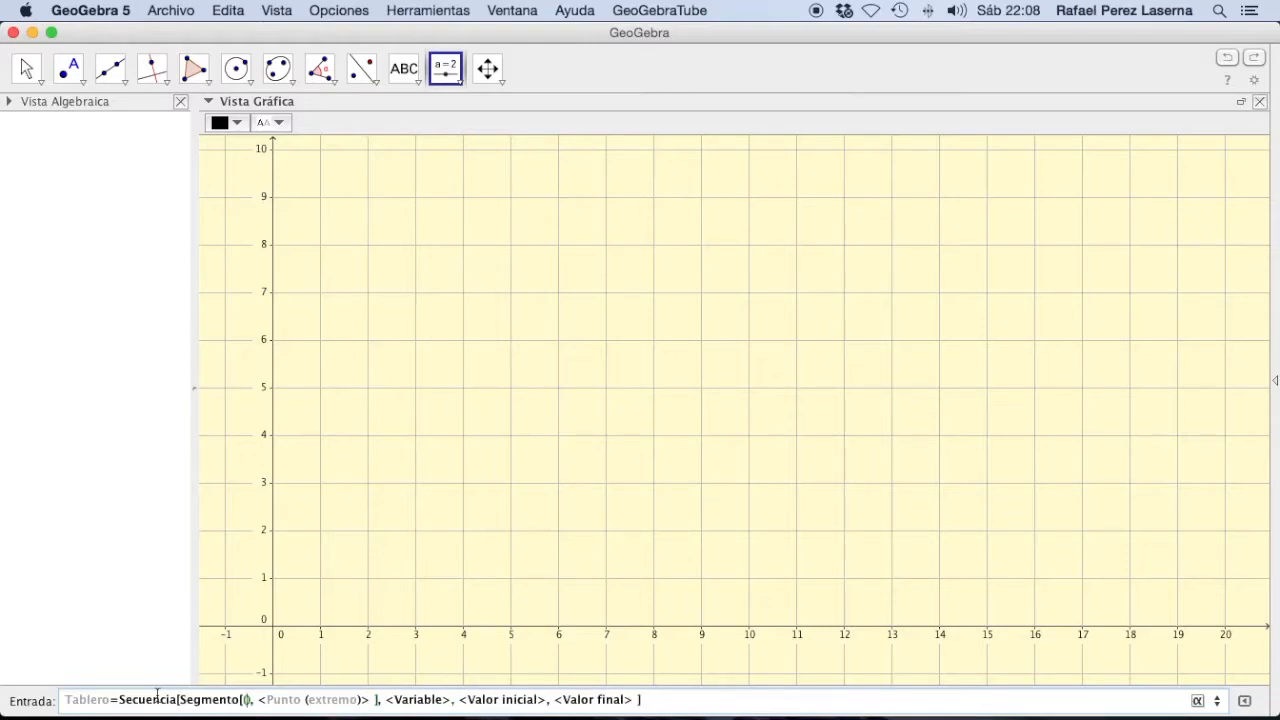
type("k,0)")
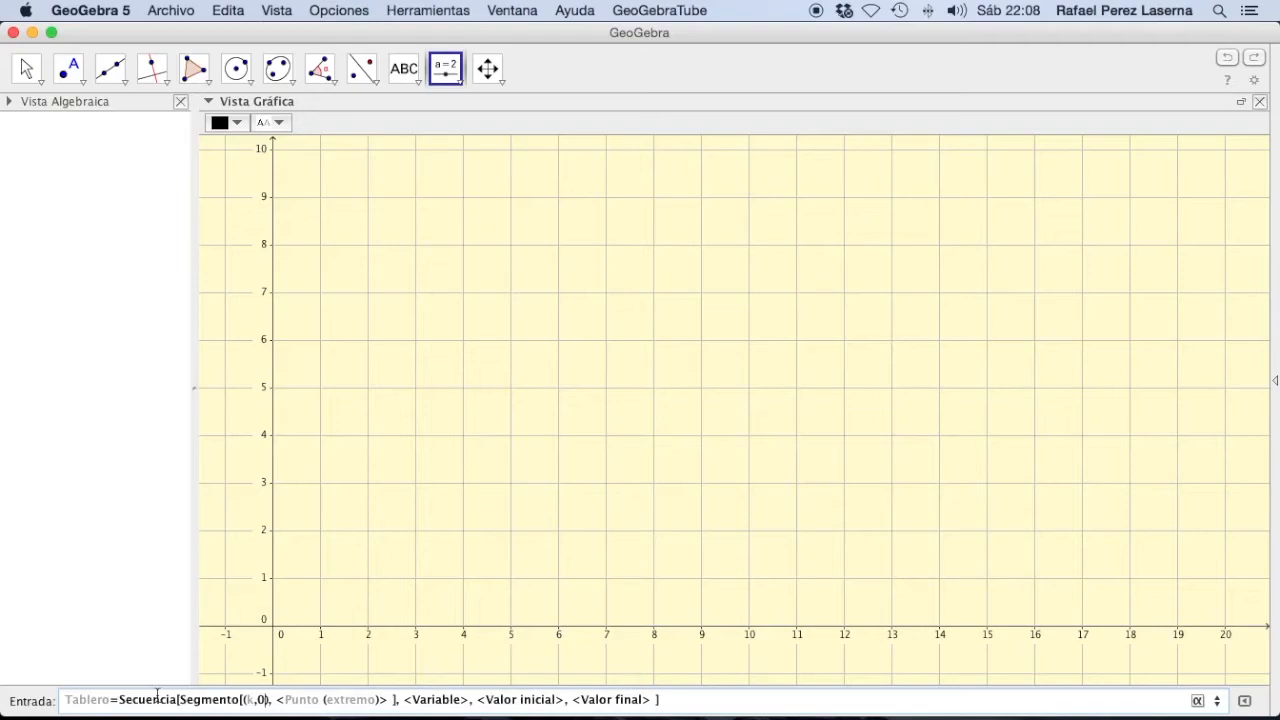
key("Tab")
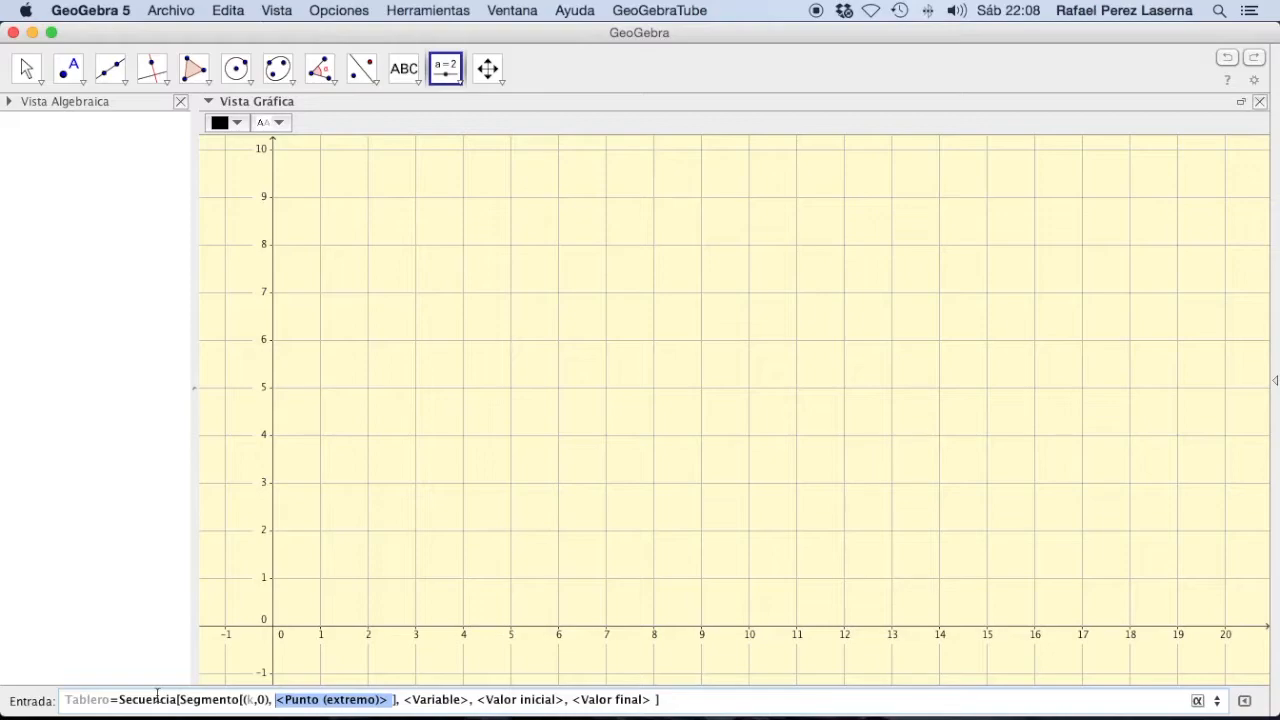
type("(")
type("k,10")
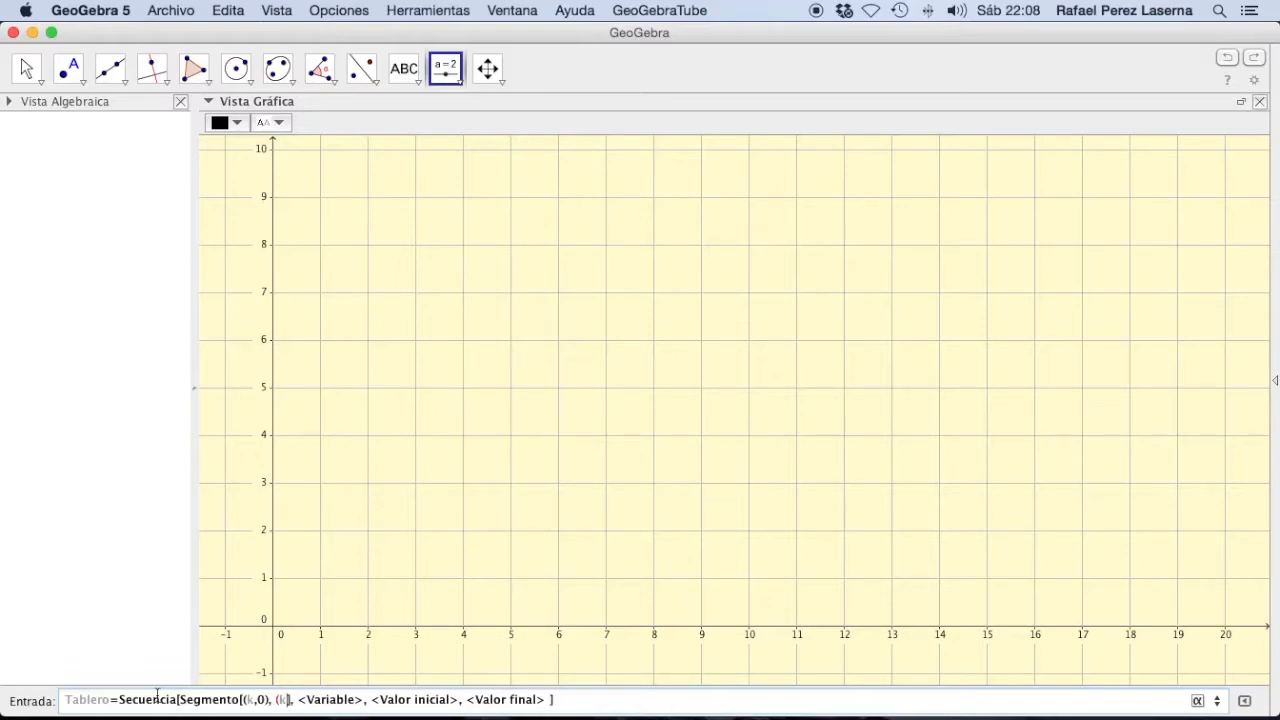
type(")")
key("Tab")
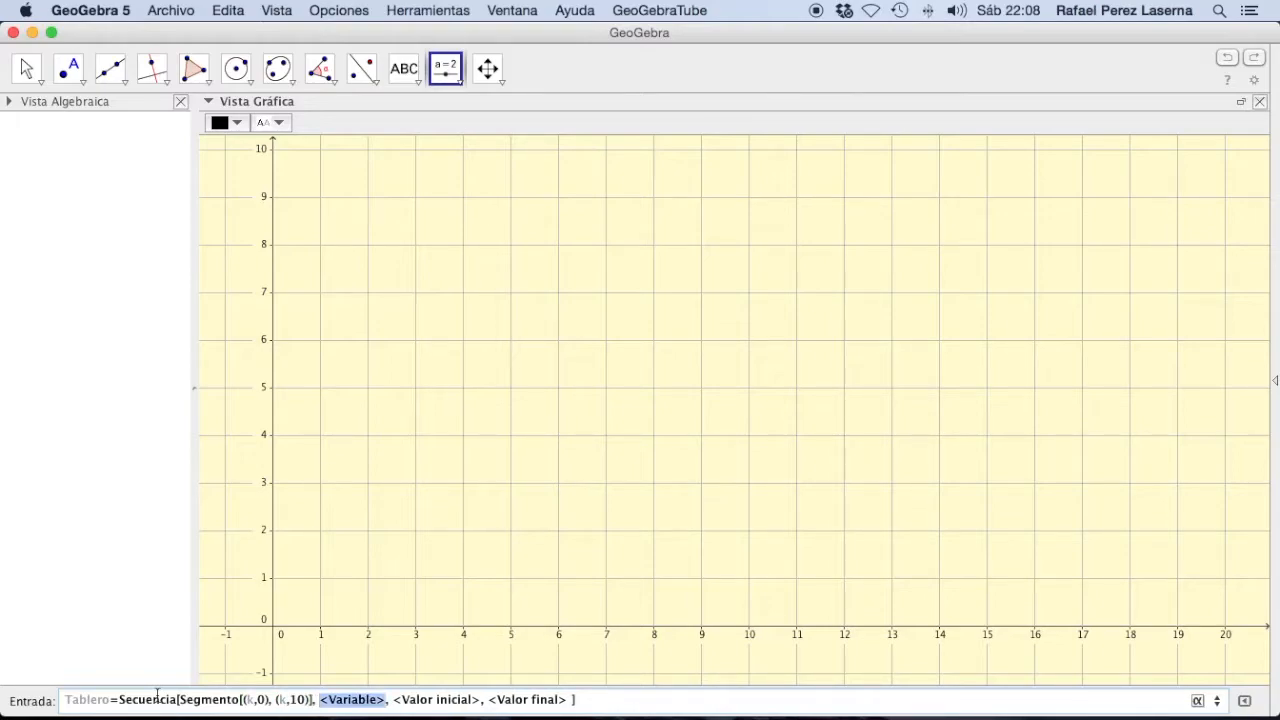
Step: Complete the Tablero sequence with variable k running from 0 to 10 and create the vertical segments
type("k")
key("Tab")
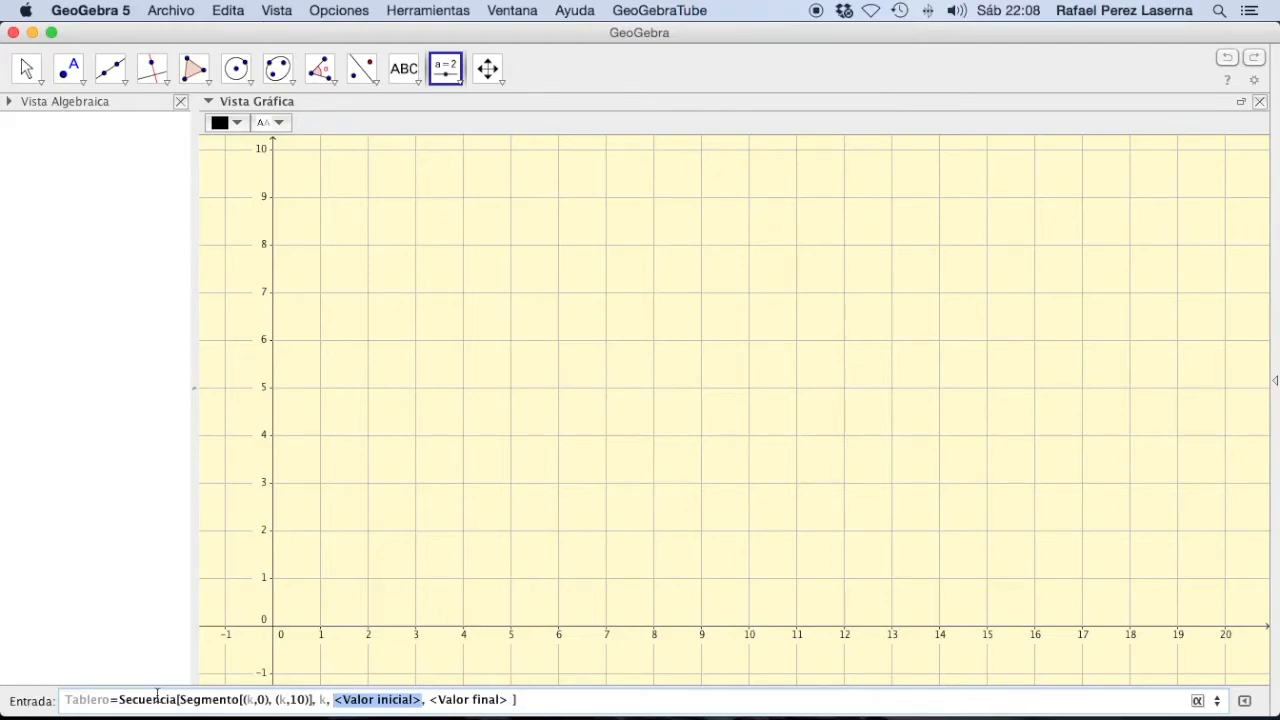
type("0")
key("Tab")
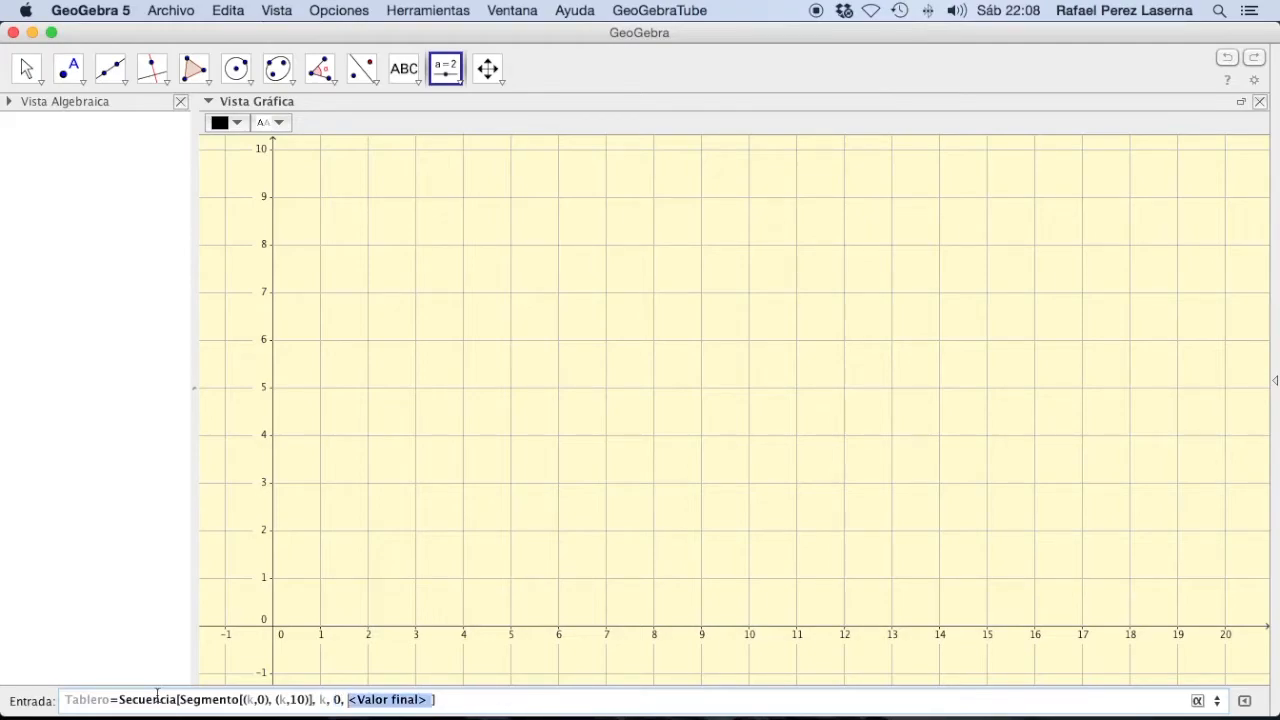
type("10")
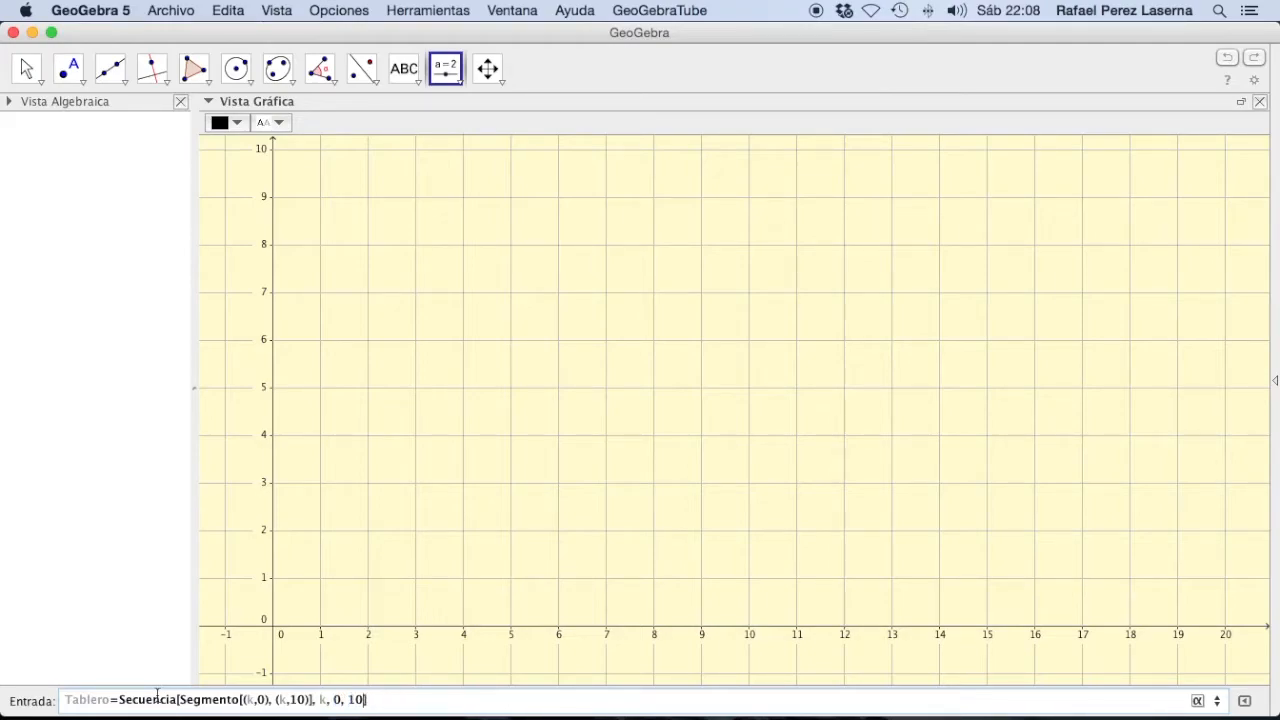
key("Return")
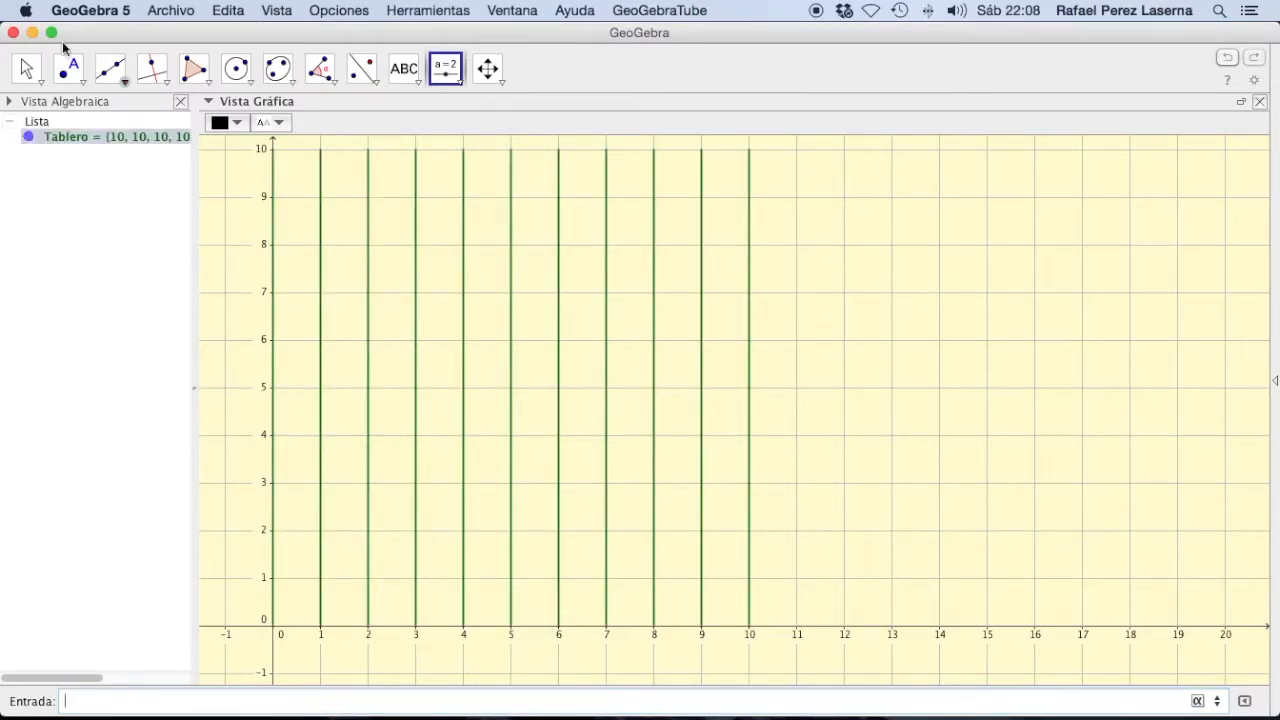
Step: Hide the axes in the graphics view and colour the Tablero segments blue
left_click(27, 70)
left_click(219, 123)
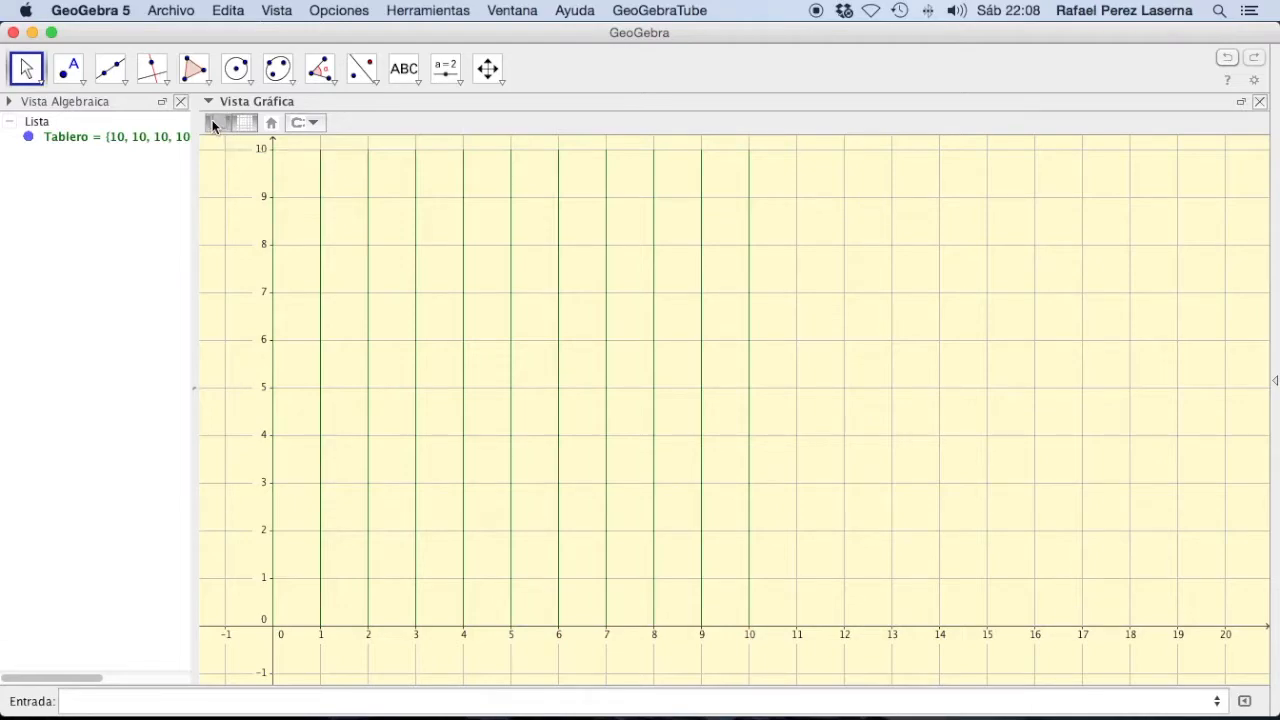
left_click(97, 136)
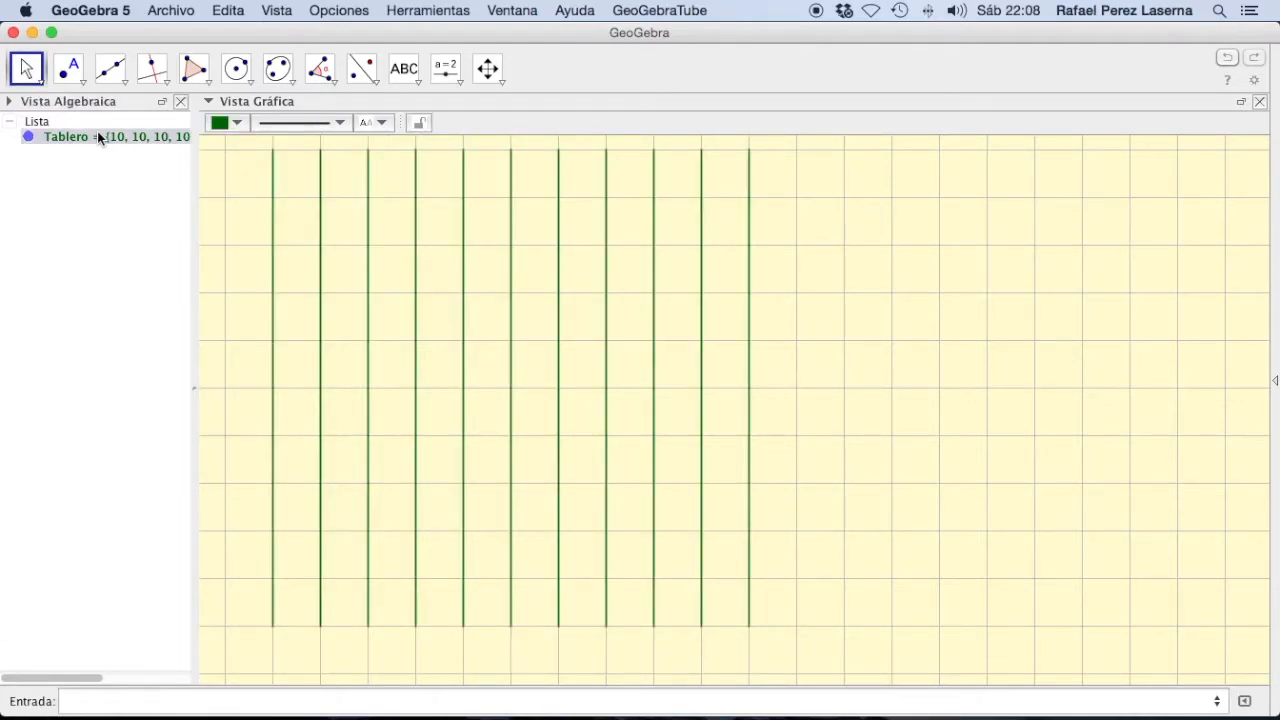
left_click(237, 122)
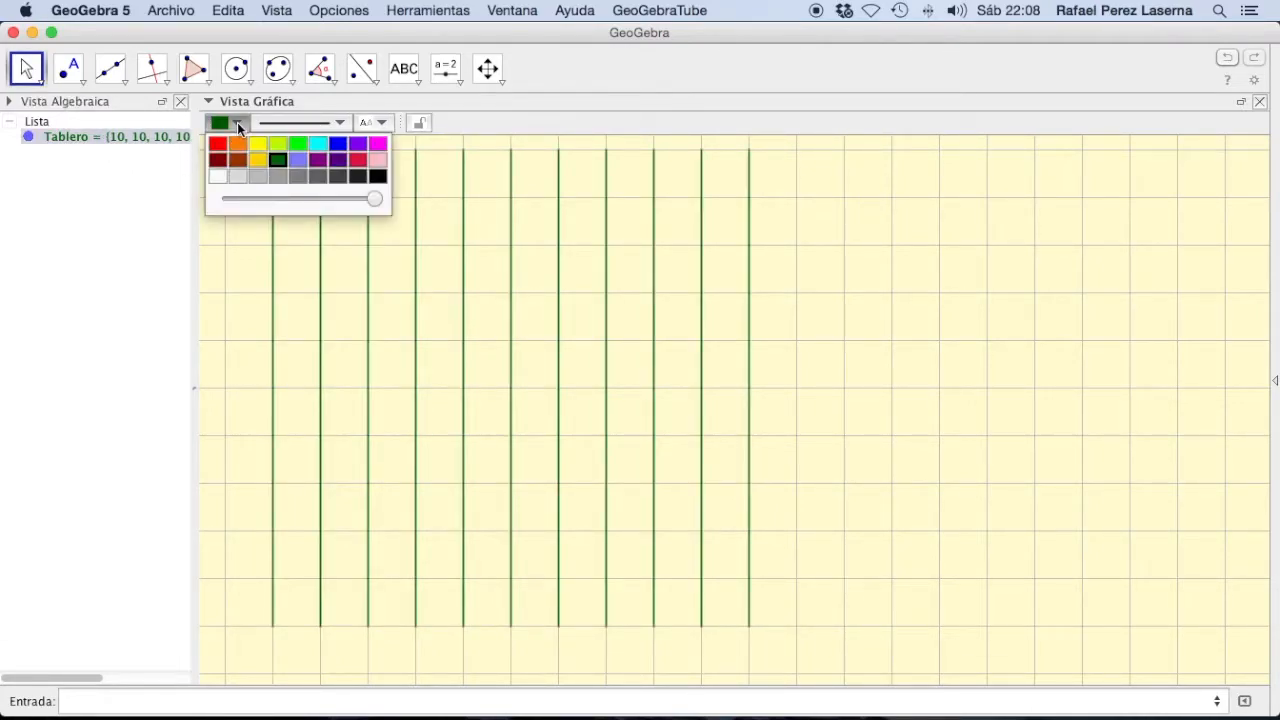
left_click(341, 150)
Step: Make the Tablero segments one notch thicker and hide the grid
left_click(337, 122)
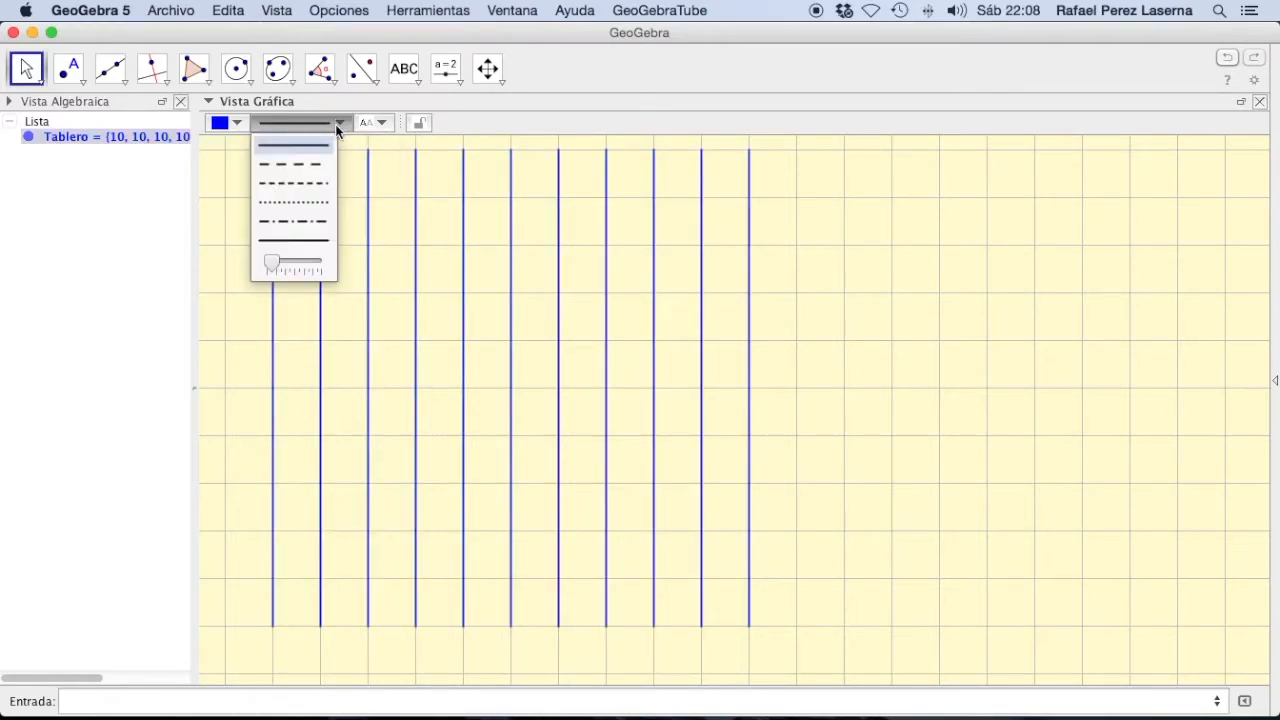
left_click(276, 254)
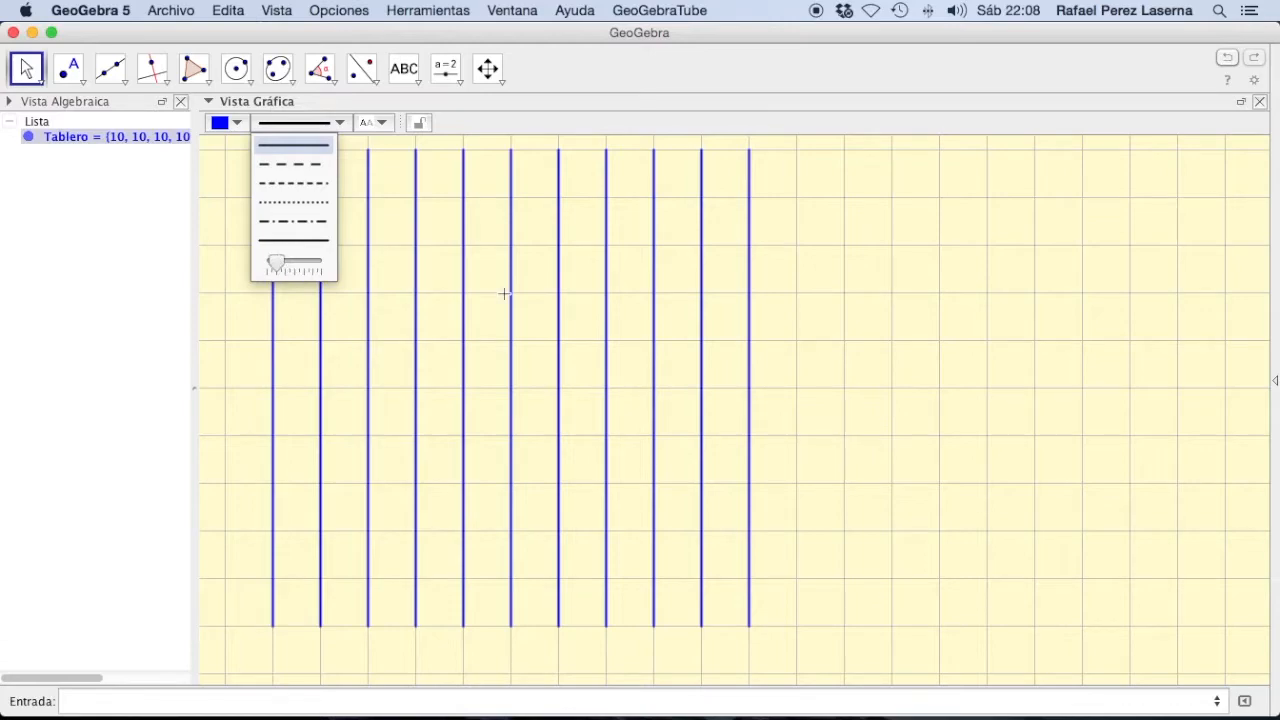
left_click(911, 330)
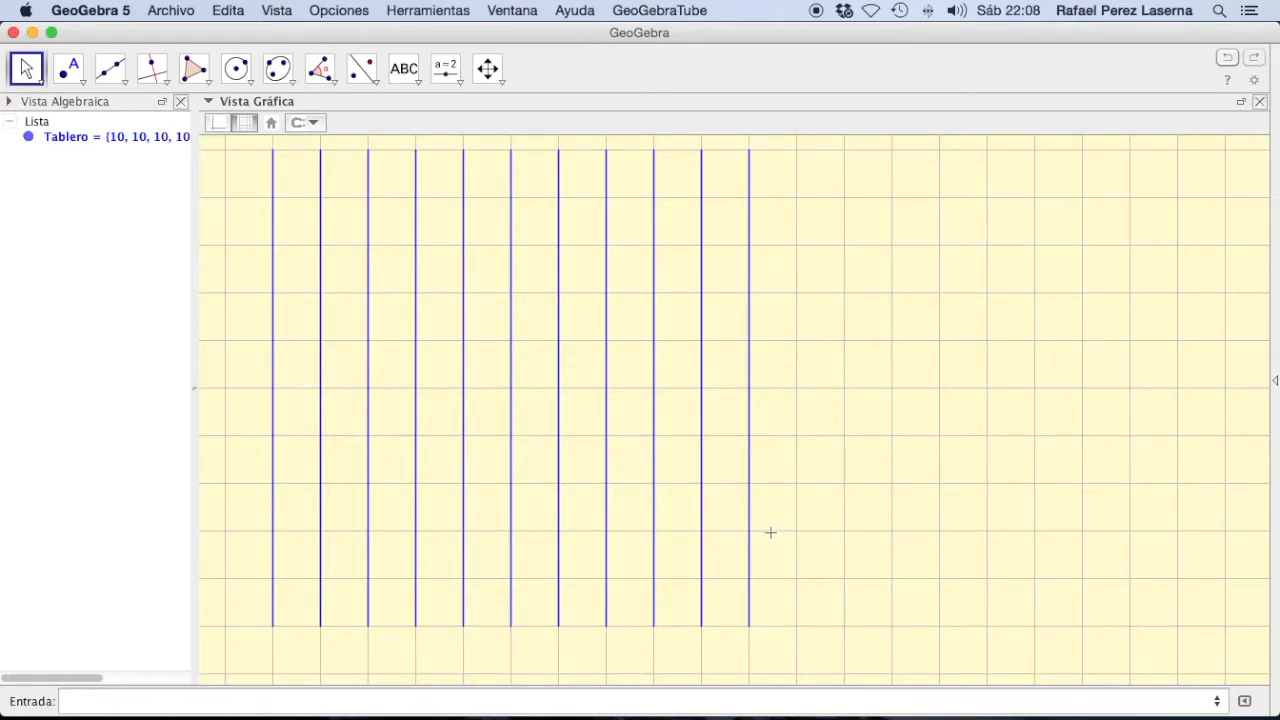
left_click(243, 122)
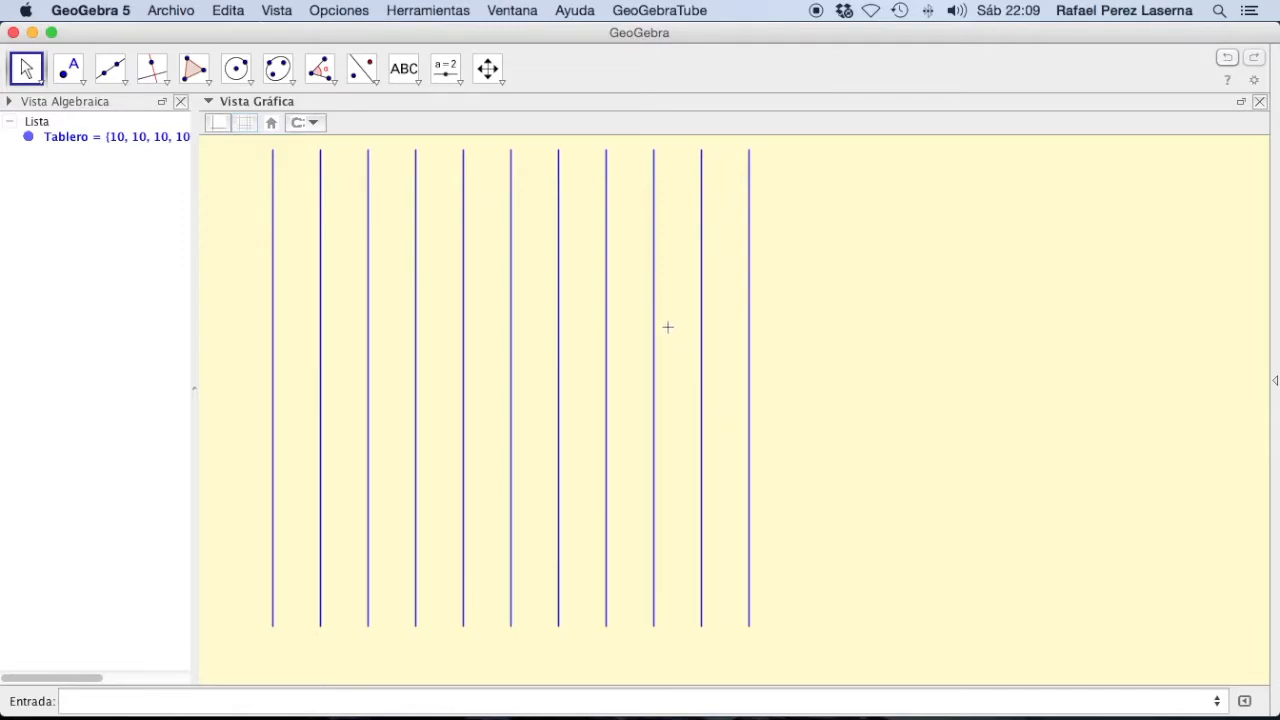
Step: Create a number slider n to the right of the segments, with minimum 1, maximum 1000 and increment 1
left_click(446, 68)
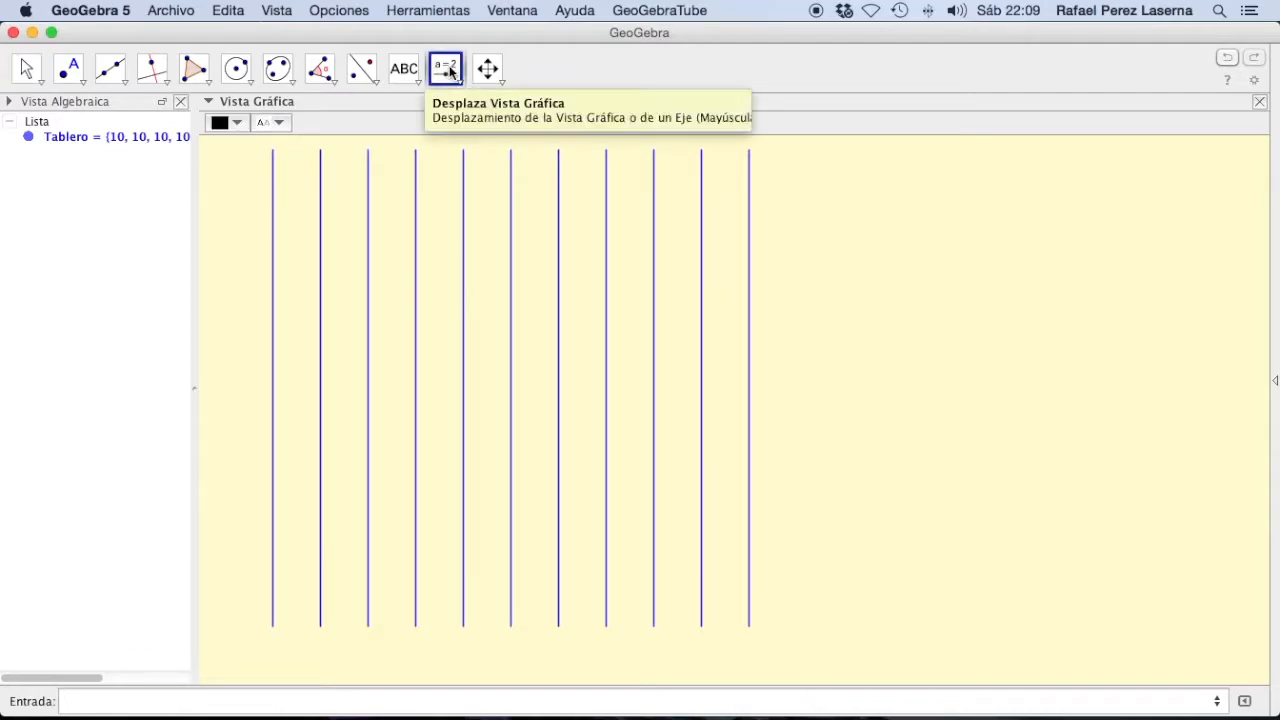
left_click(865, 209)
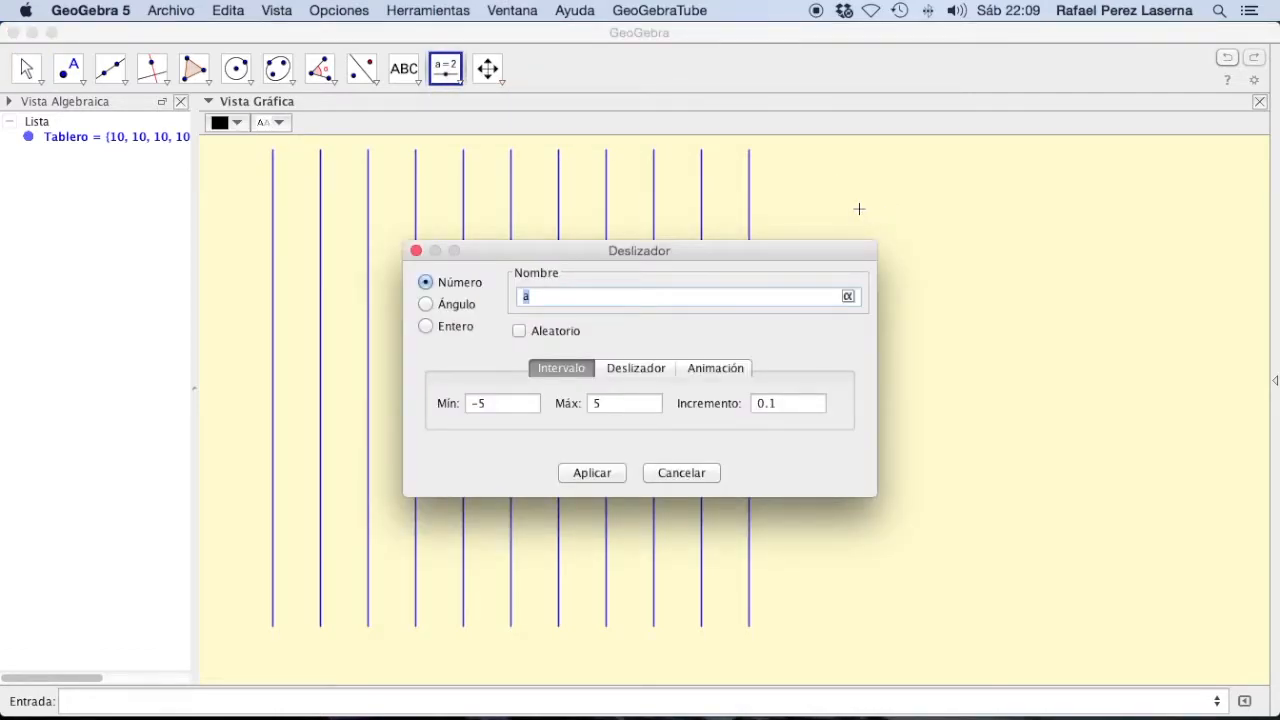
type("n")
left_click_drag(527, 407, 466, 402)
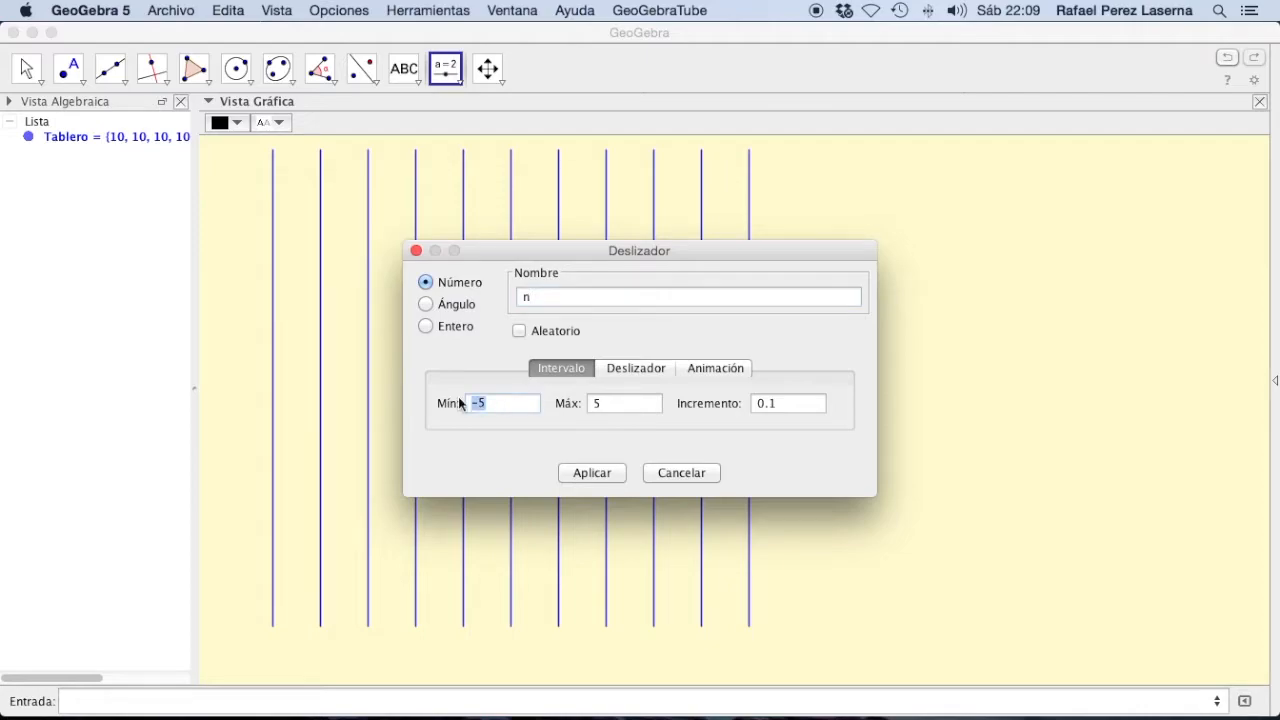
type("1")
left_click_drag(632, 406, 539, 396)
type("1000")
left_click_drag(787, 407, 700, 400)
type("1")
left_click(606, 472)
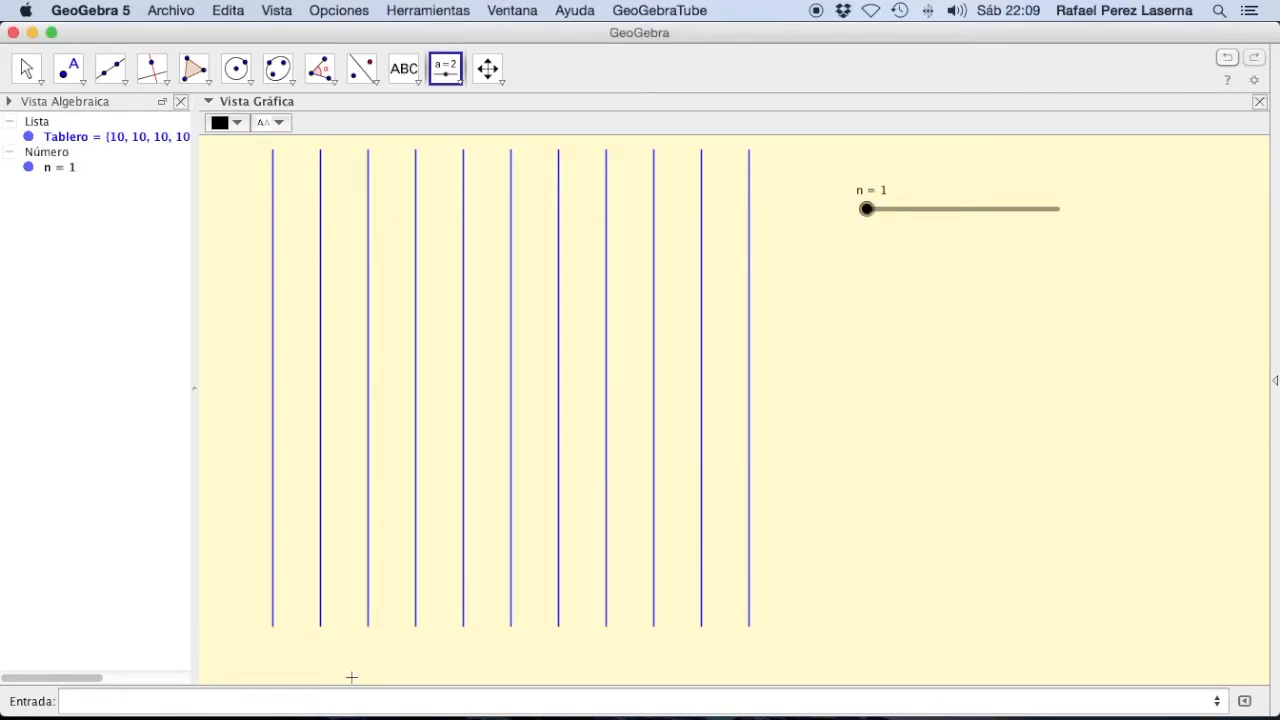
Step: Begin defining listaA as a Secuencia with expression, variable, initial value and final value
left_click(226, 704)
type("listaA=Secuen")
key("Down")
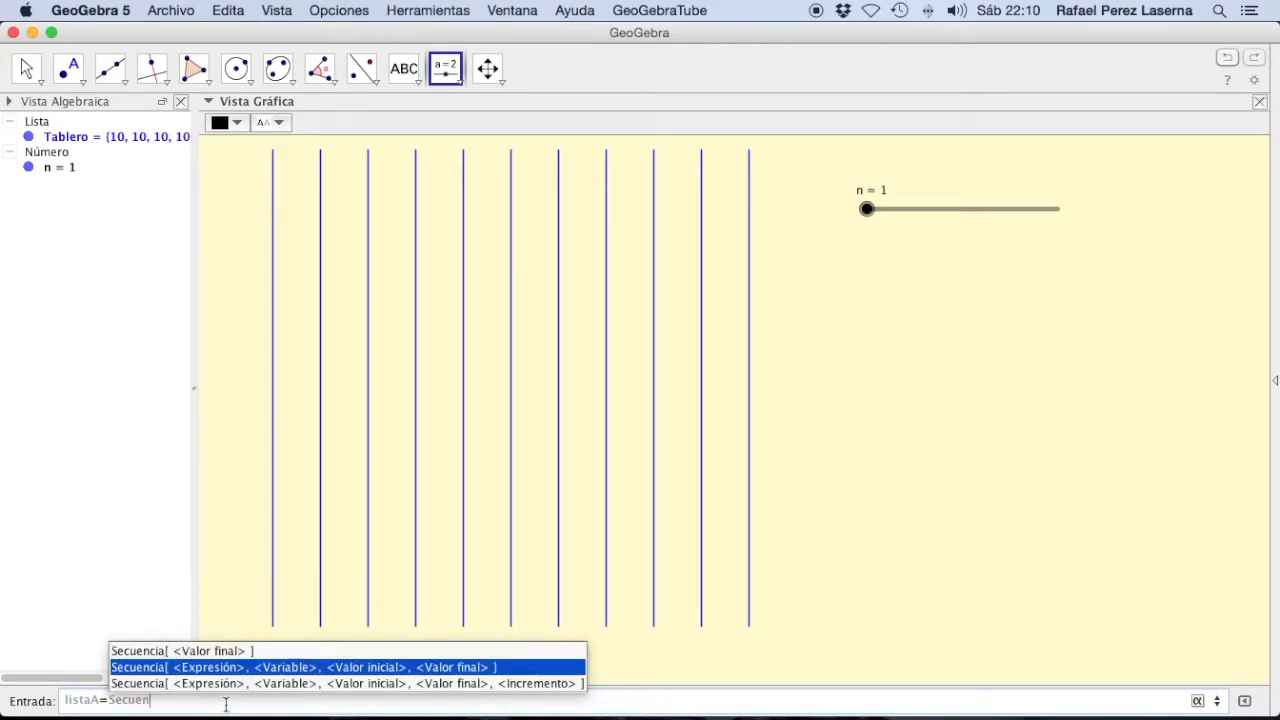
key("Return")
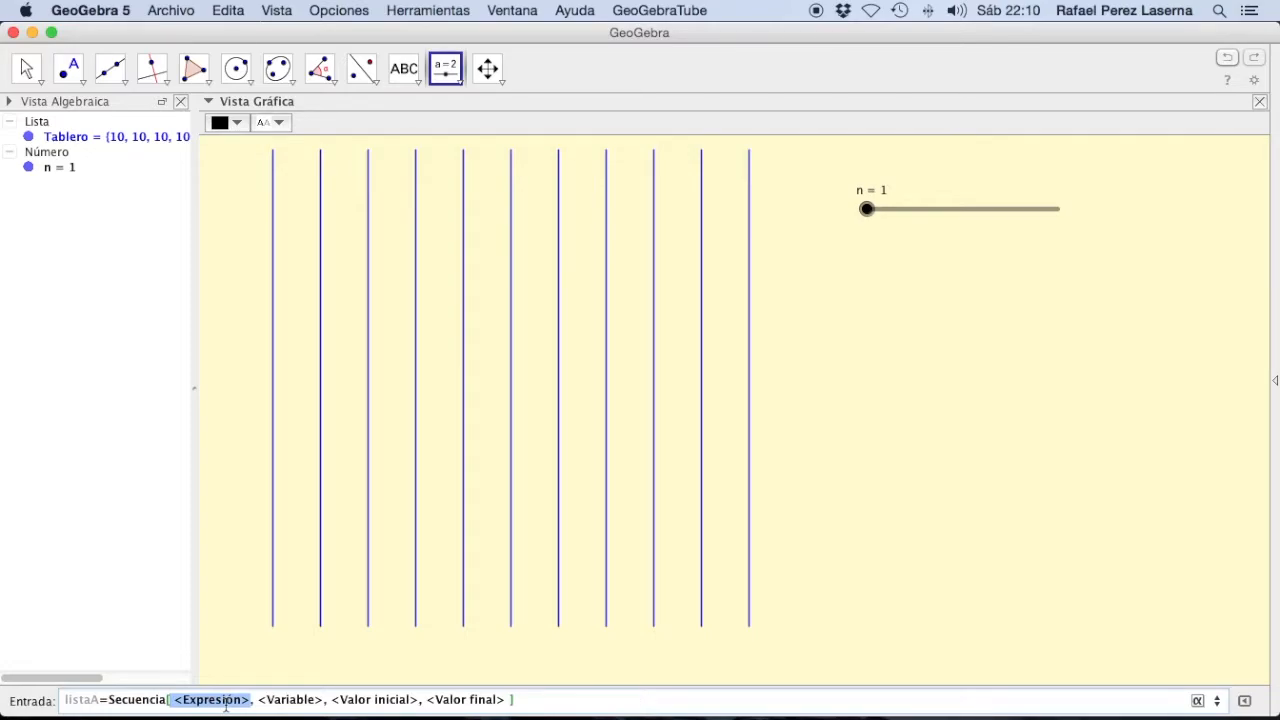
Step: Enter 10*random() as the x-coordinate of the point expression in the listaA sequence
type("0")
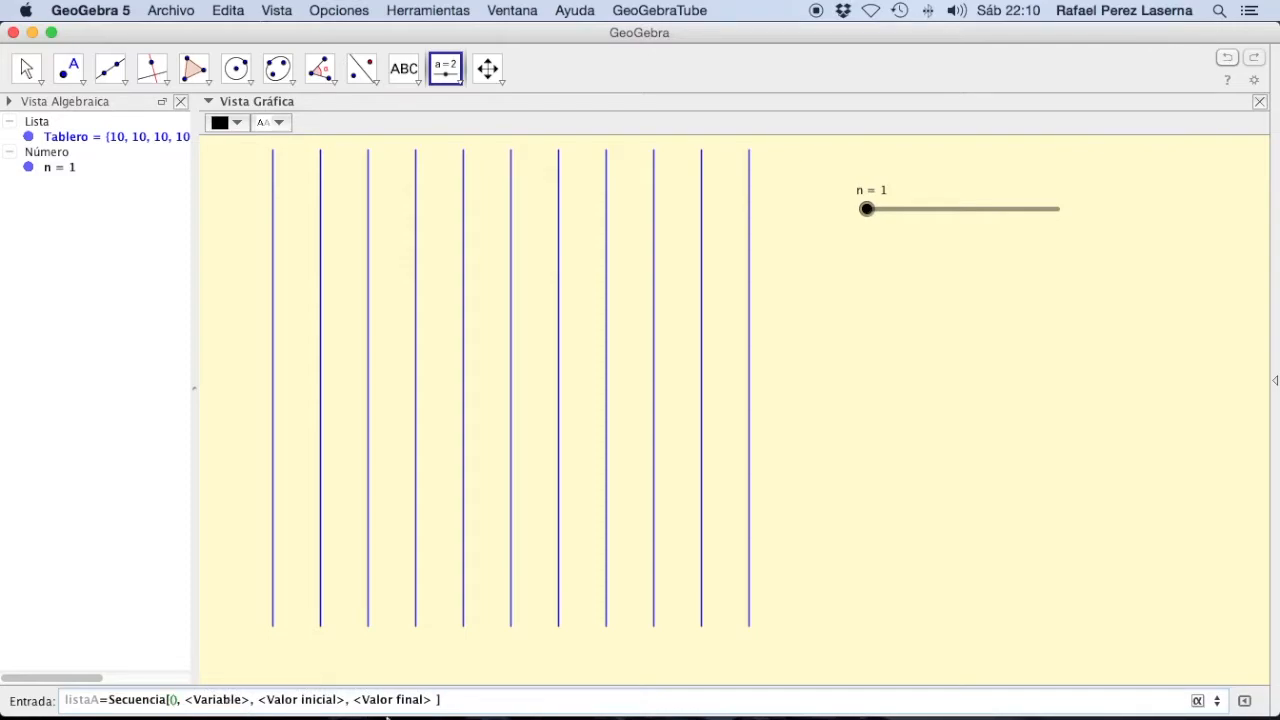
type("10*")
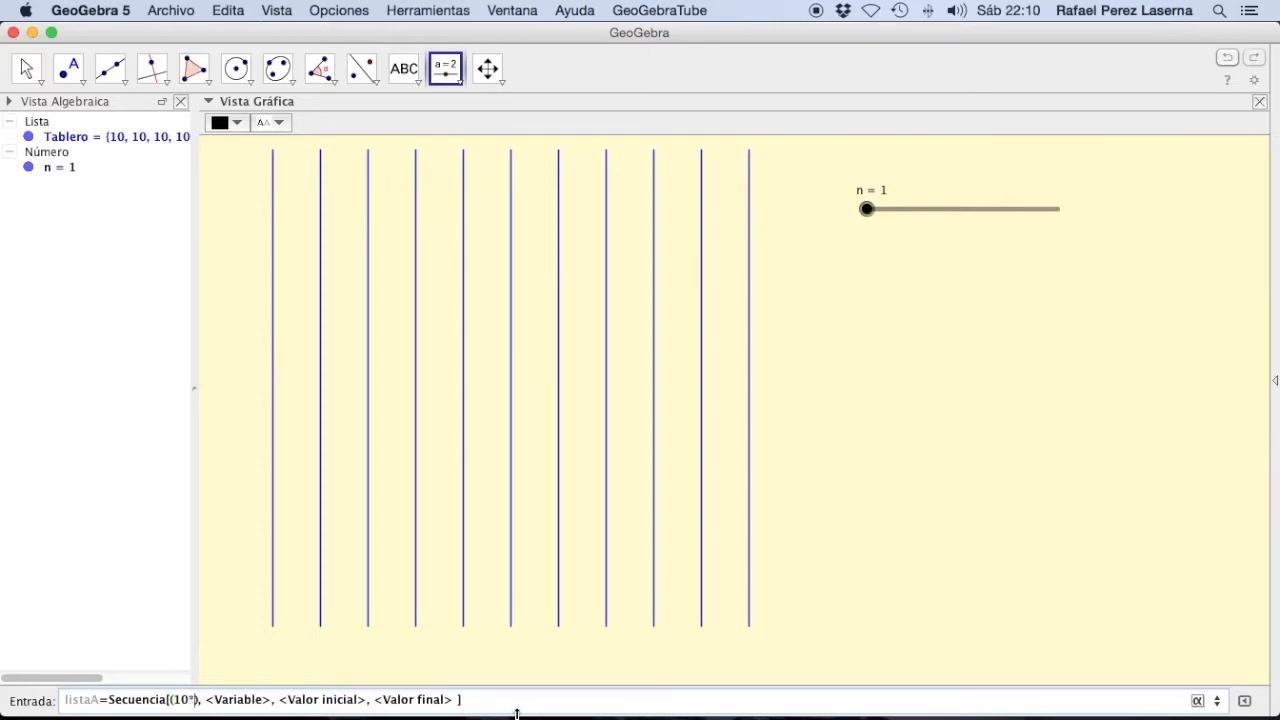
type("ran")
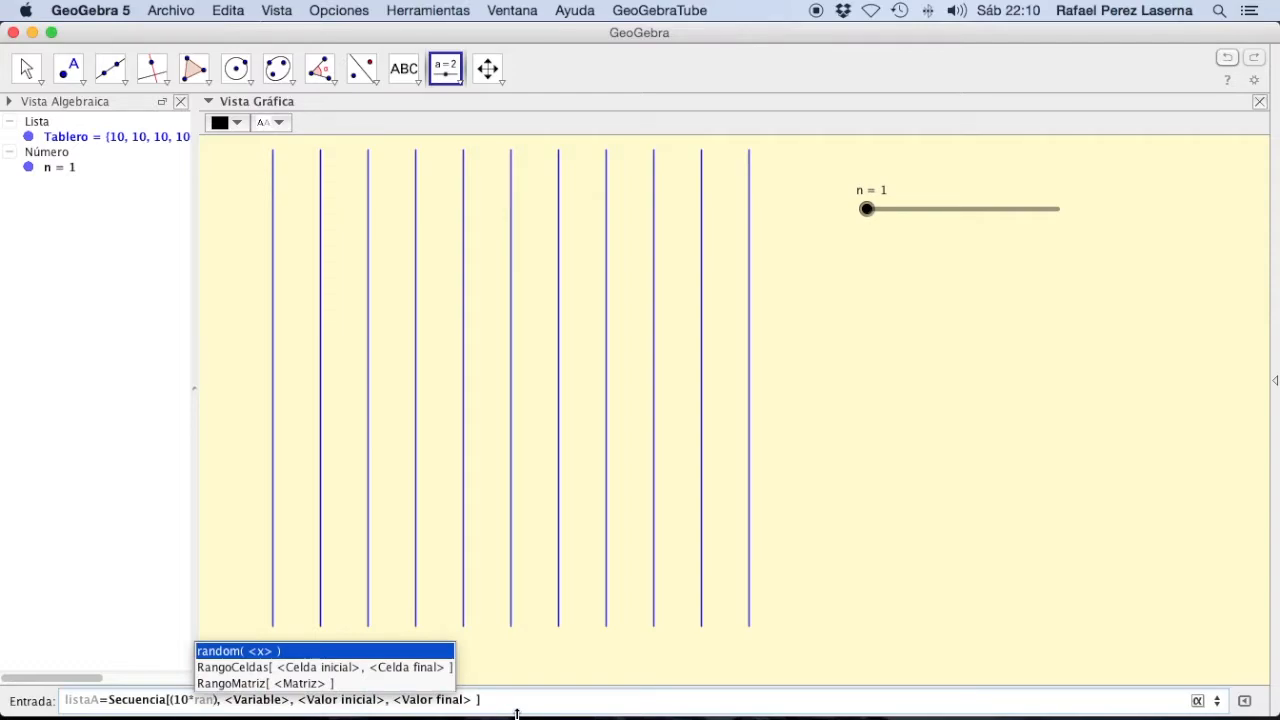
key("Return")
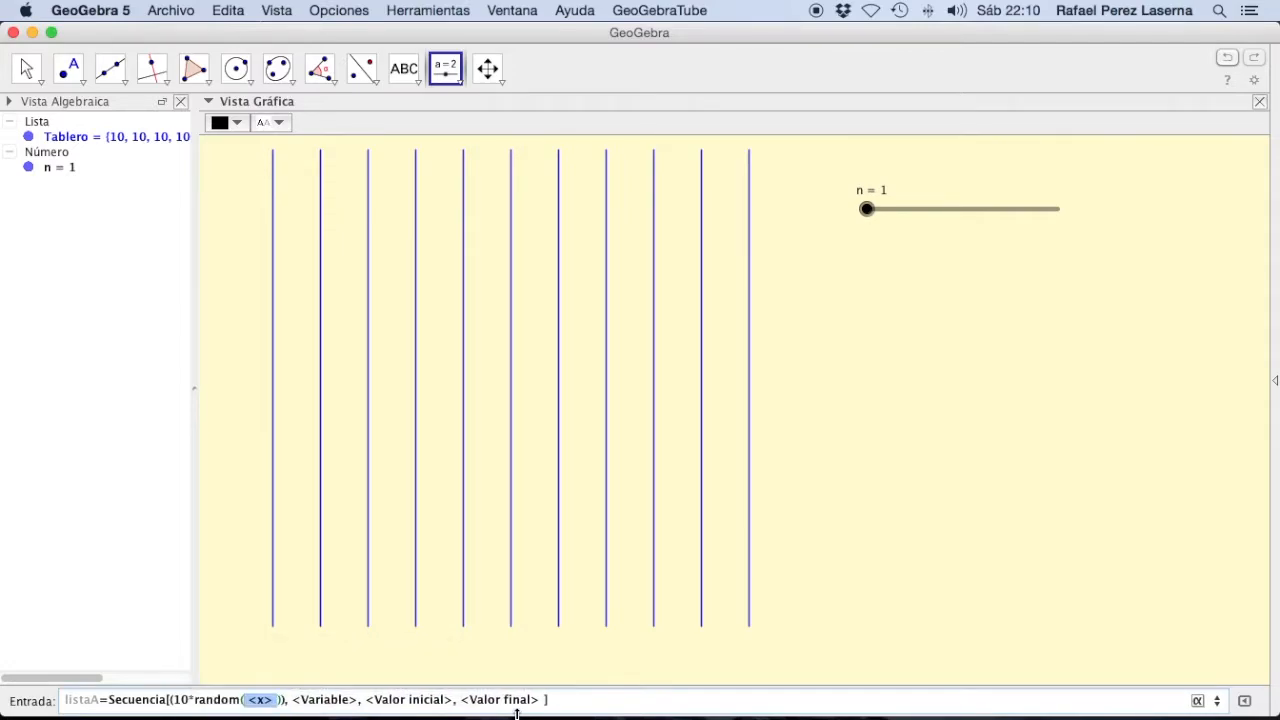
key("BackSpace")
key("Right")
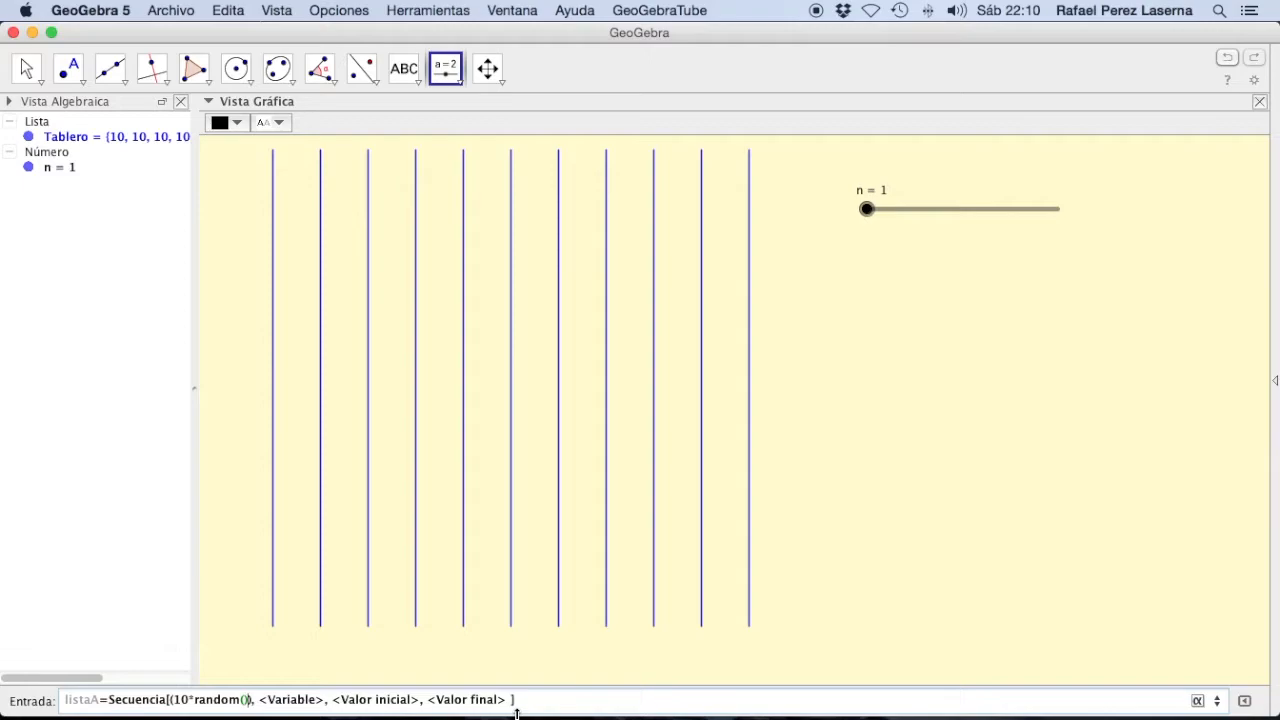
Step: Add 10*random() as the y-coordinate of the point expression in the listaA sequence
type("),10")
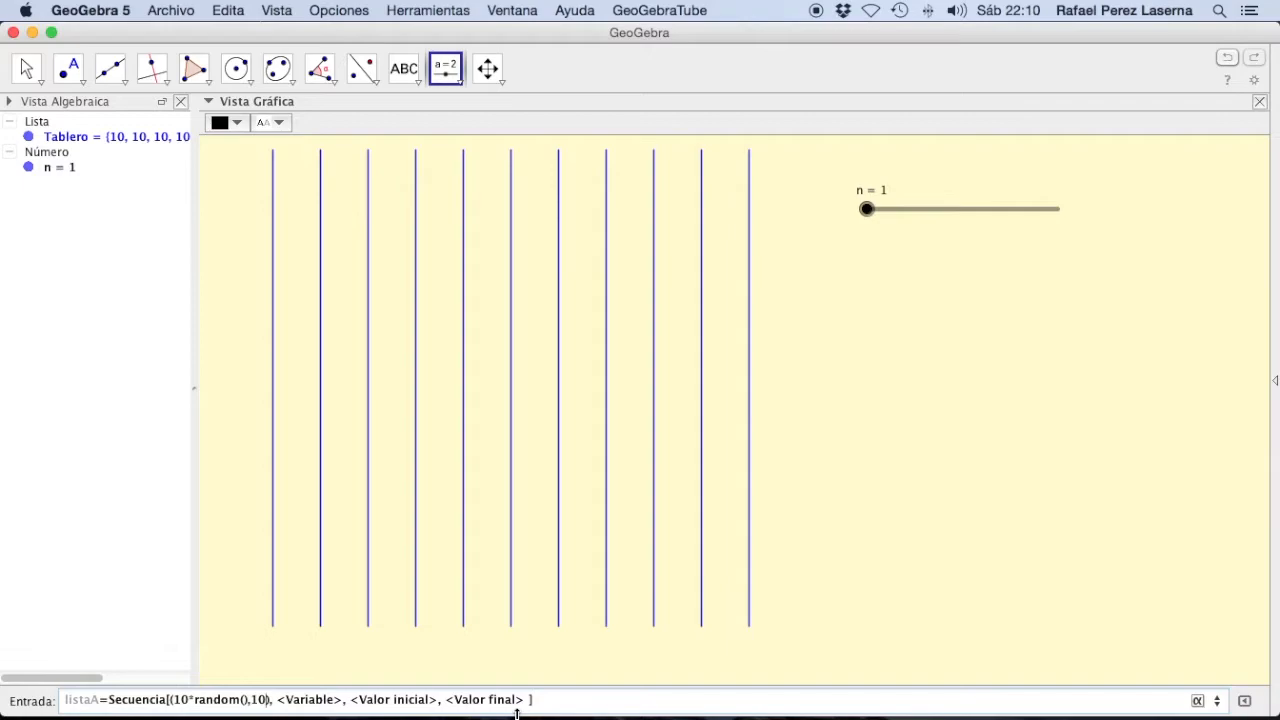
key("BackSpace")
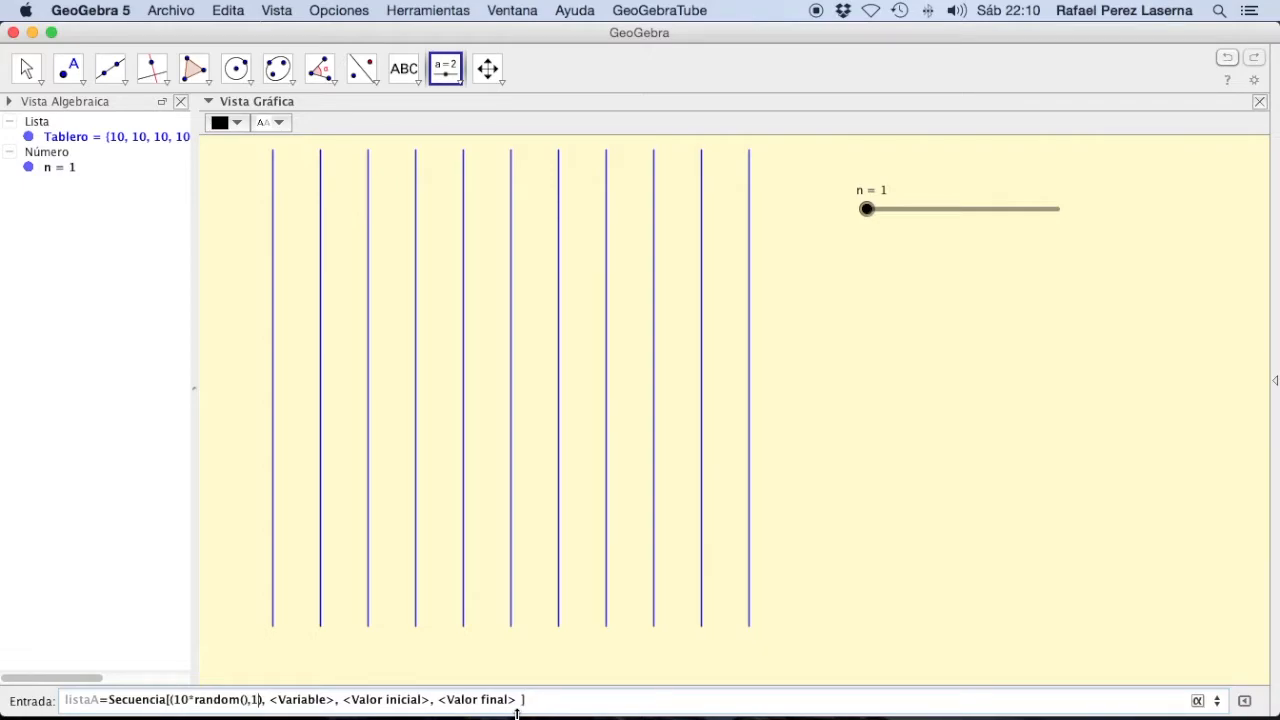
type("0*")
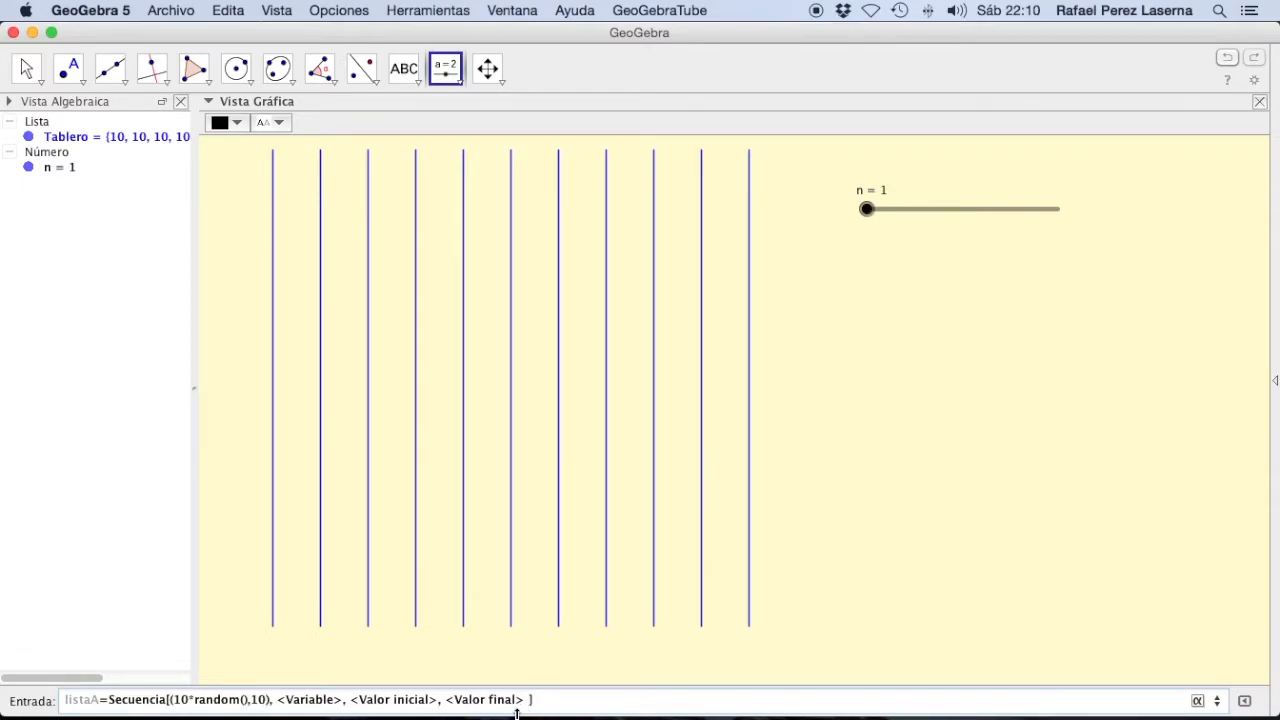
type("ran")
key("Return")
key("BackSpace")
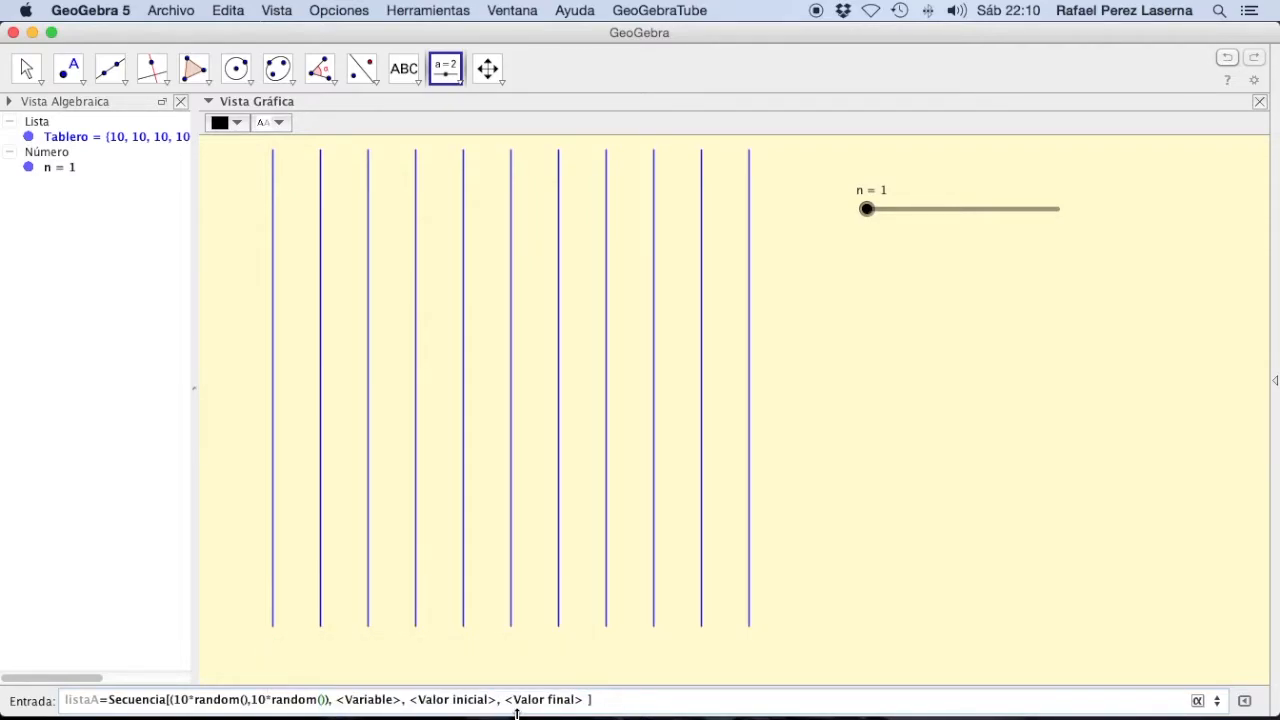
Step: Complete the listaA sequence with variable K, initial value 1 and final value n, and create the list
key("Right")
key("Tab")
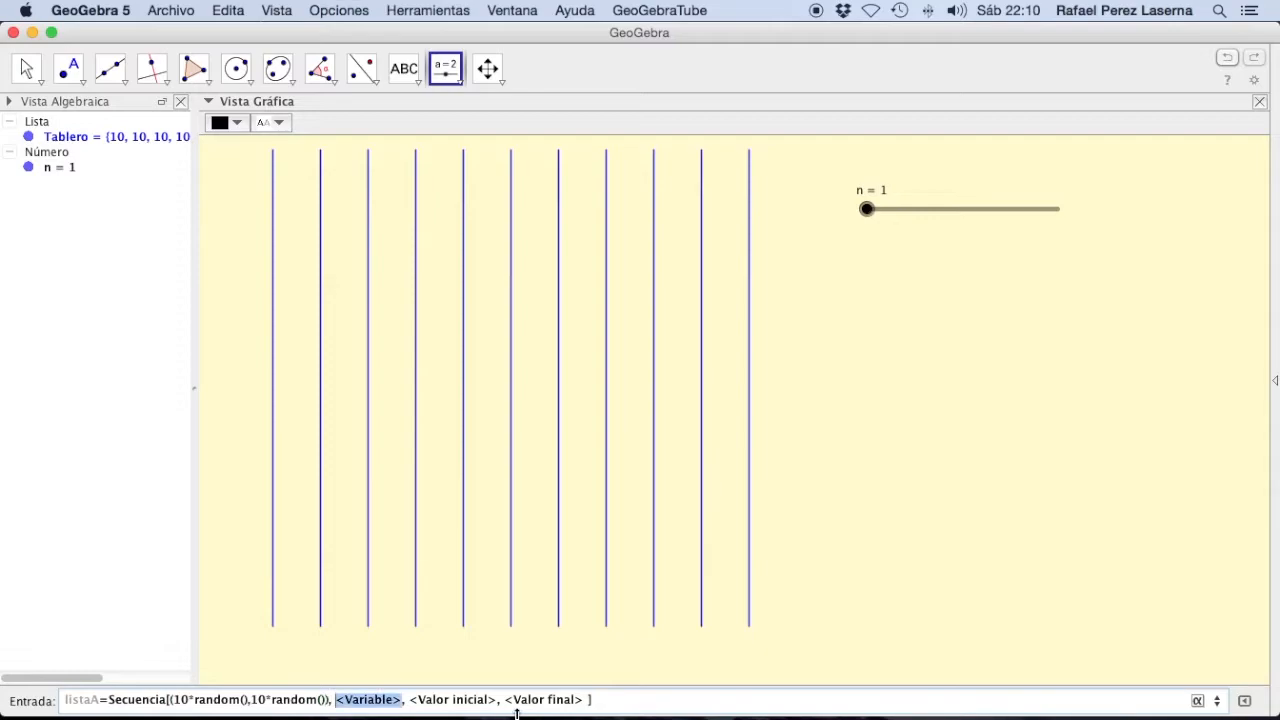
type("k")
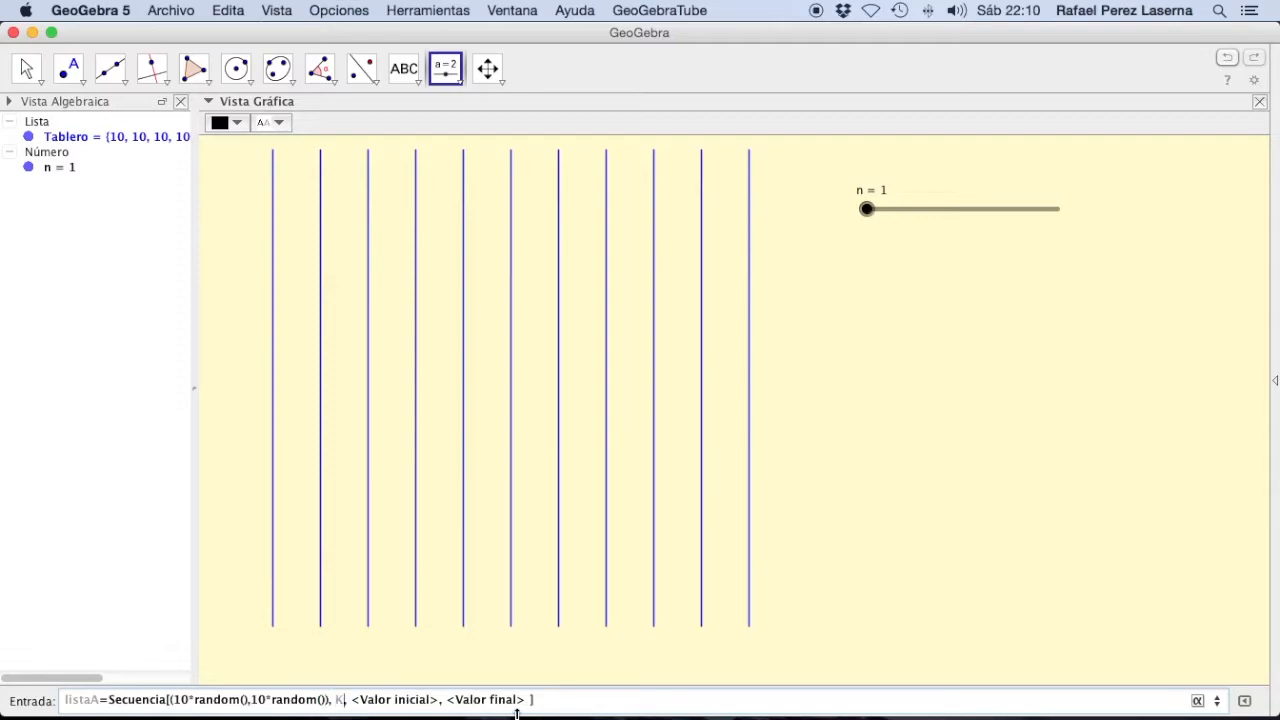
key("Tab")
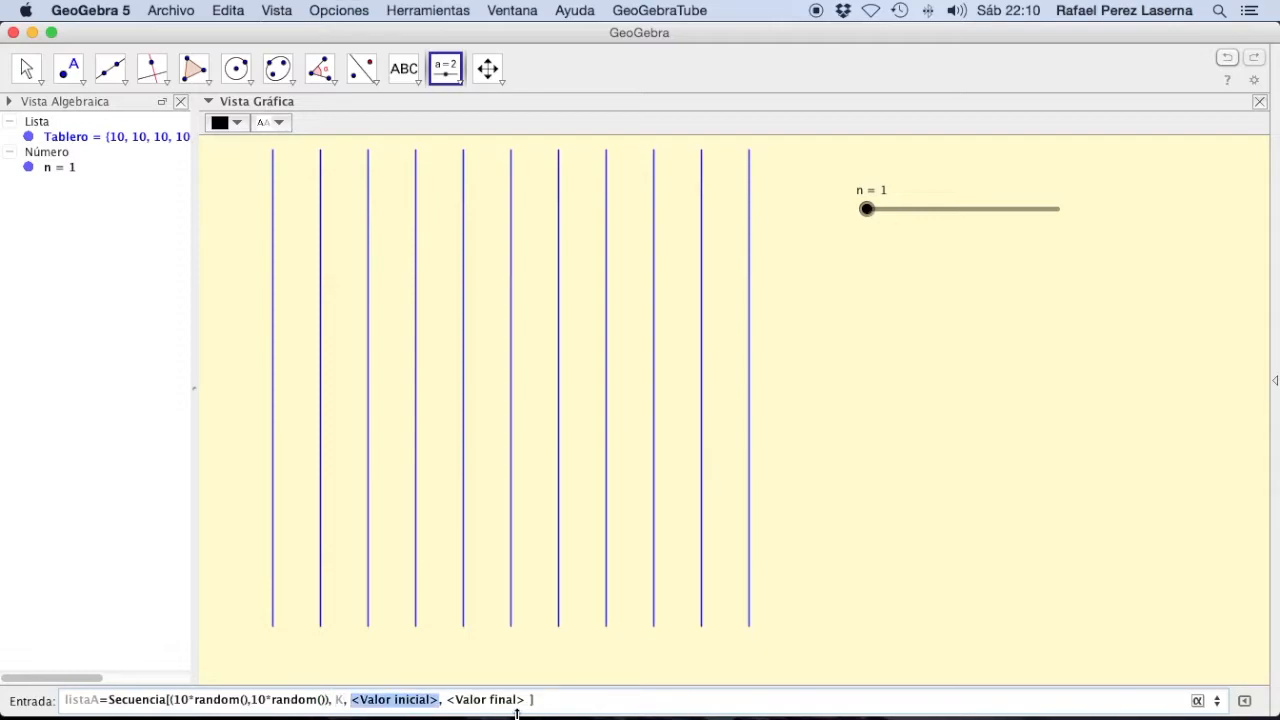
type("1")
key("Tab")
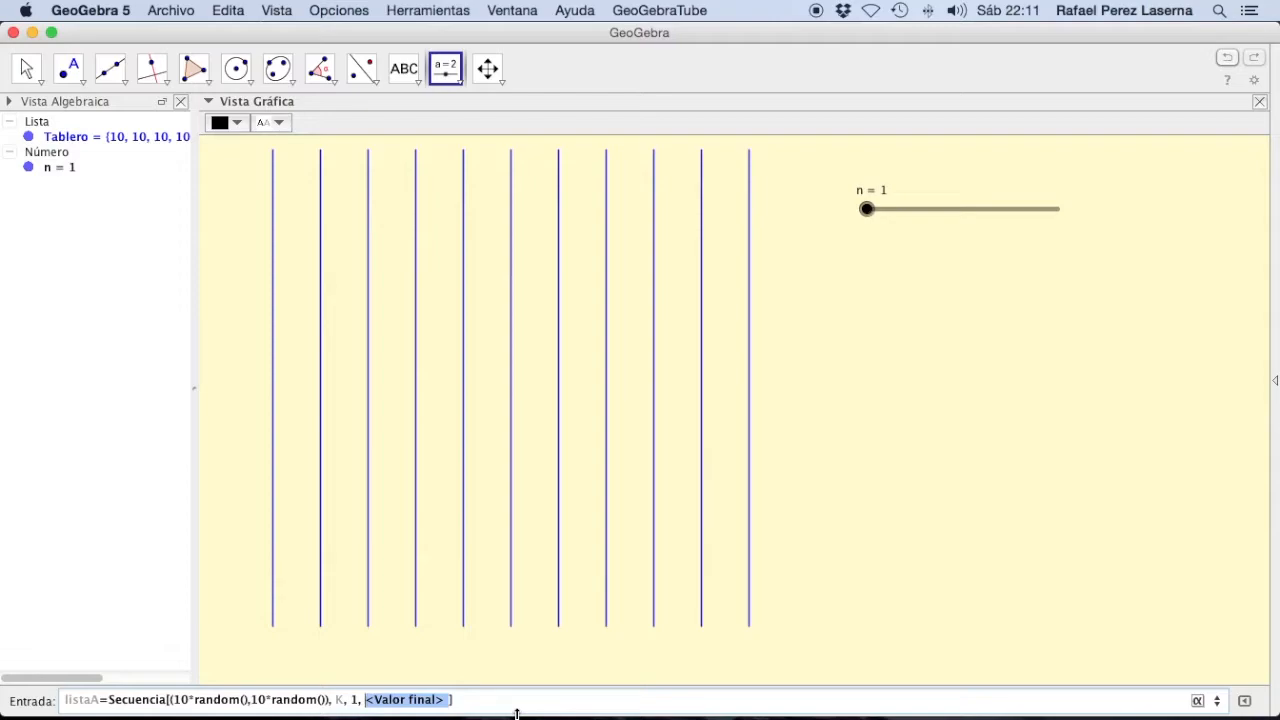
key("Return")
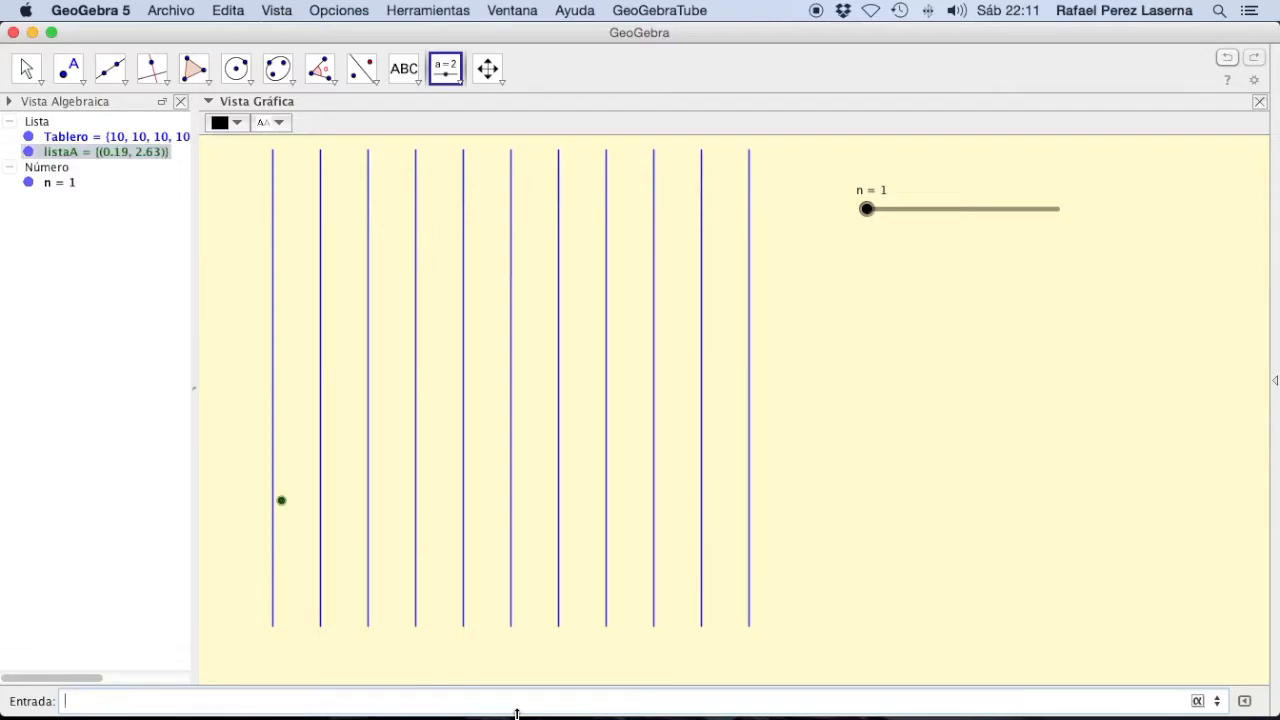
Step: Test the random points by raising slider n to about 151 and bringing it back to 1
left_click(26, 68)
left_click_drag(866, 210, 898, 223)
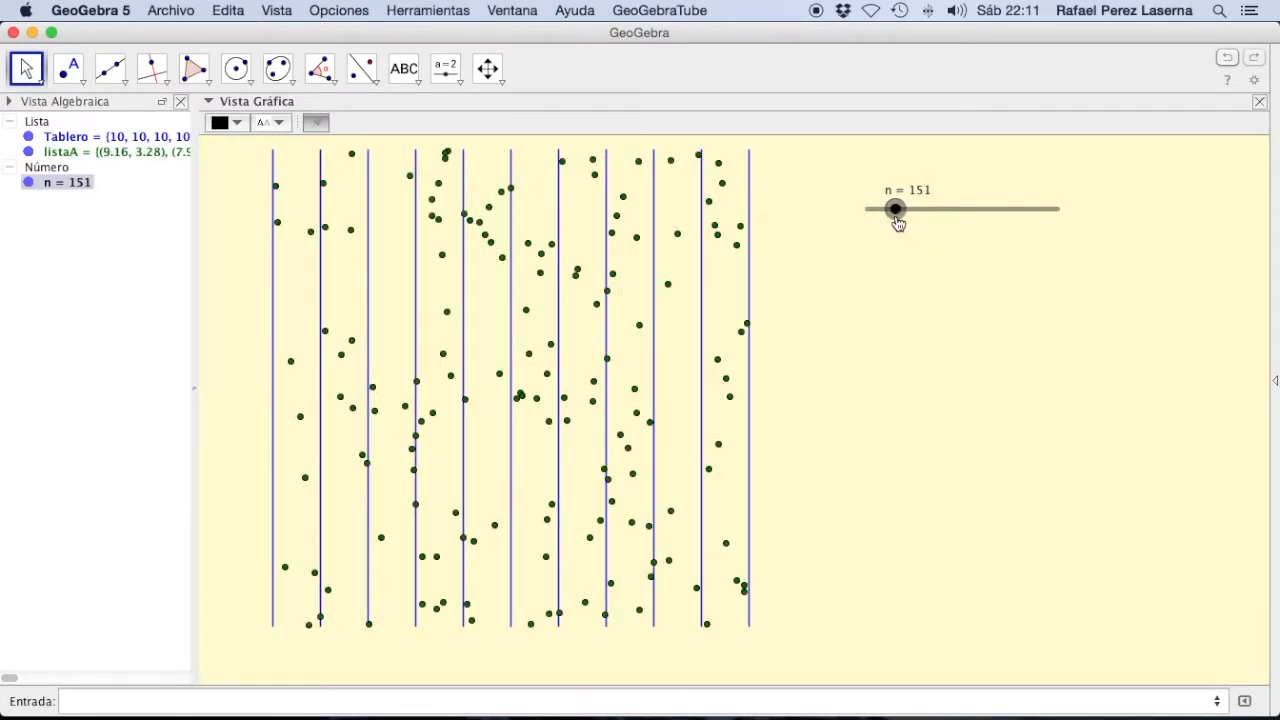
left_click_drag(898, 223, 896, 222)
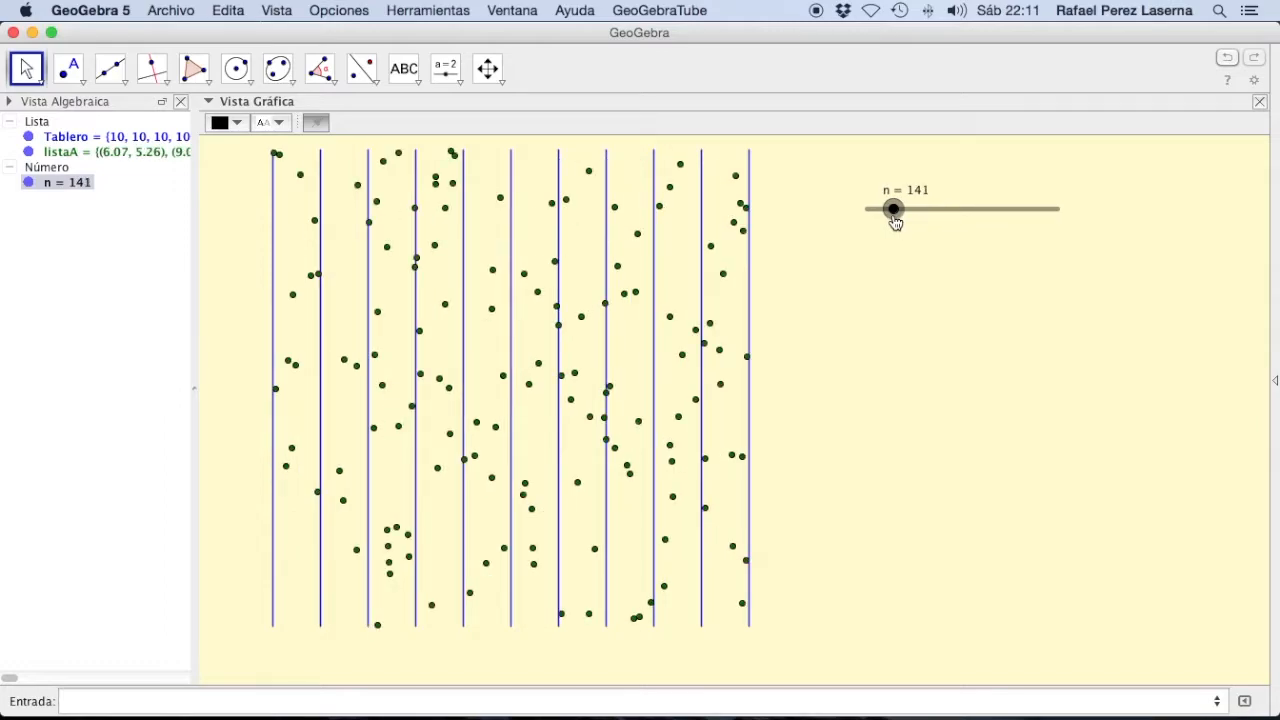
left_click_drag(896, 222, 886, 222)
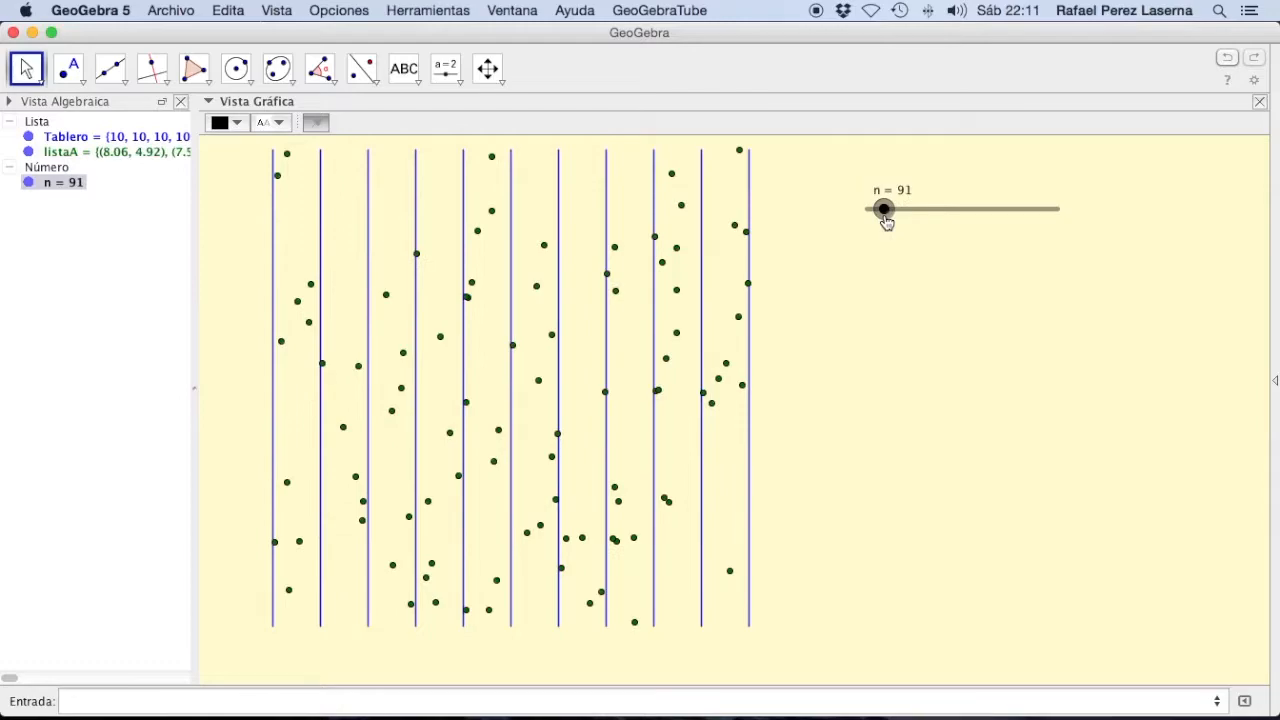
left_click_drag(886, 222, 864, 222)
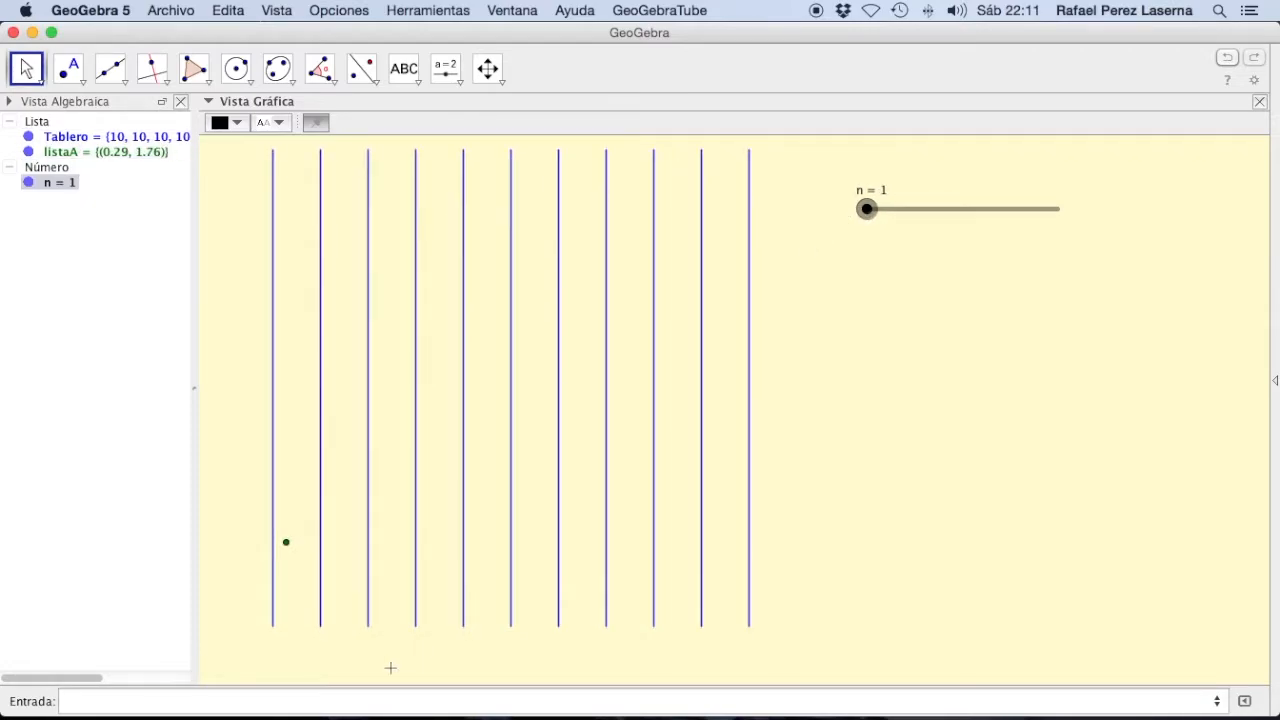
Step: Begin defining listaAng as a Secuencia with expression, variable, initial value and final value
left_click(294, 704)
type("lista")
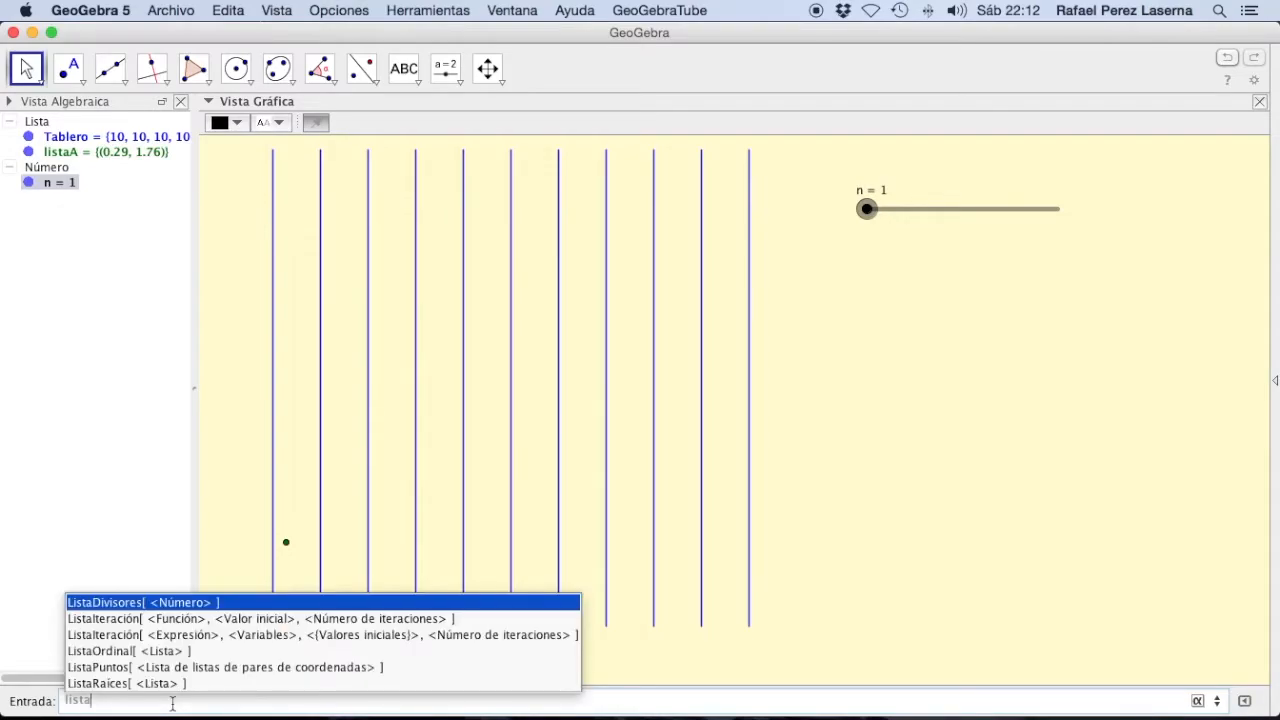
type("Ang")
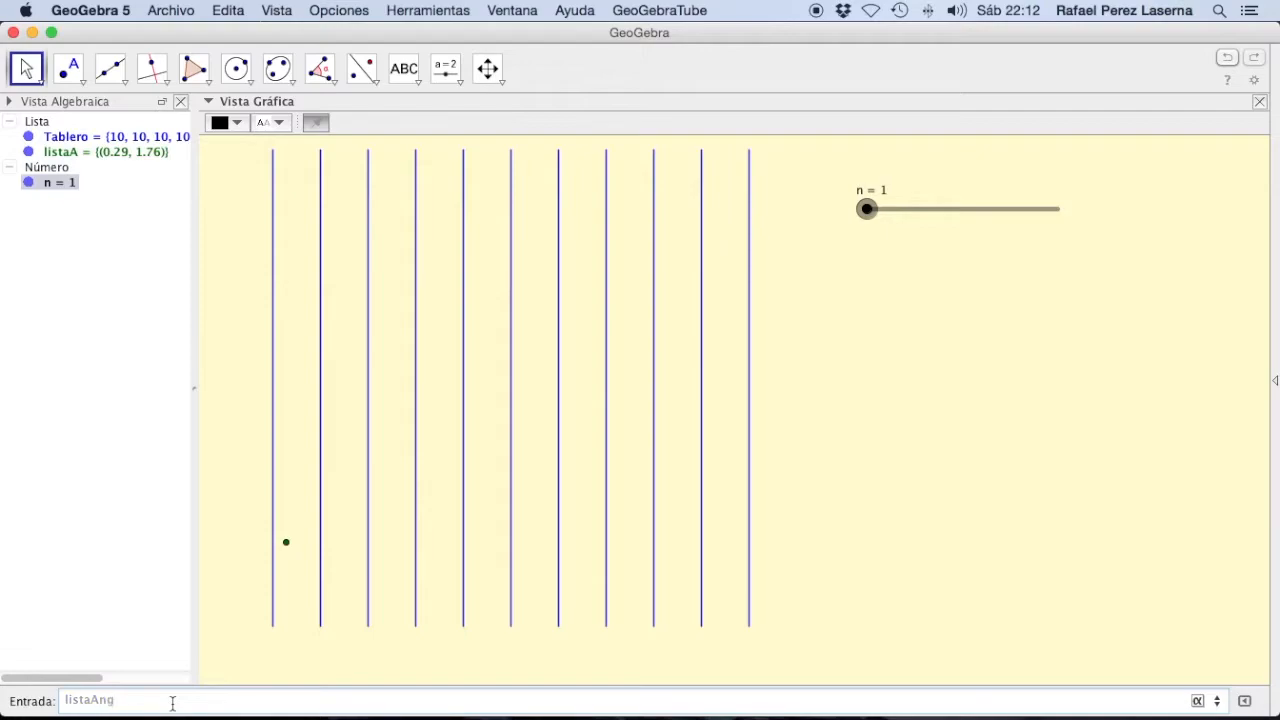
type("=Secu")
key("Down")
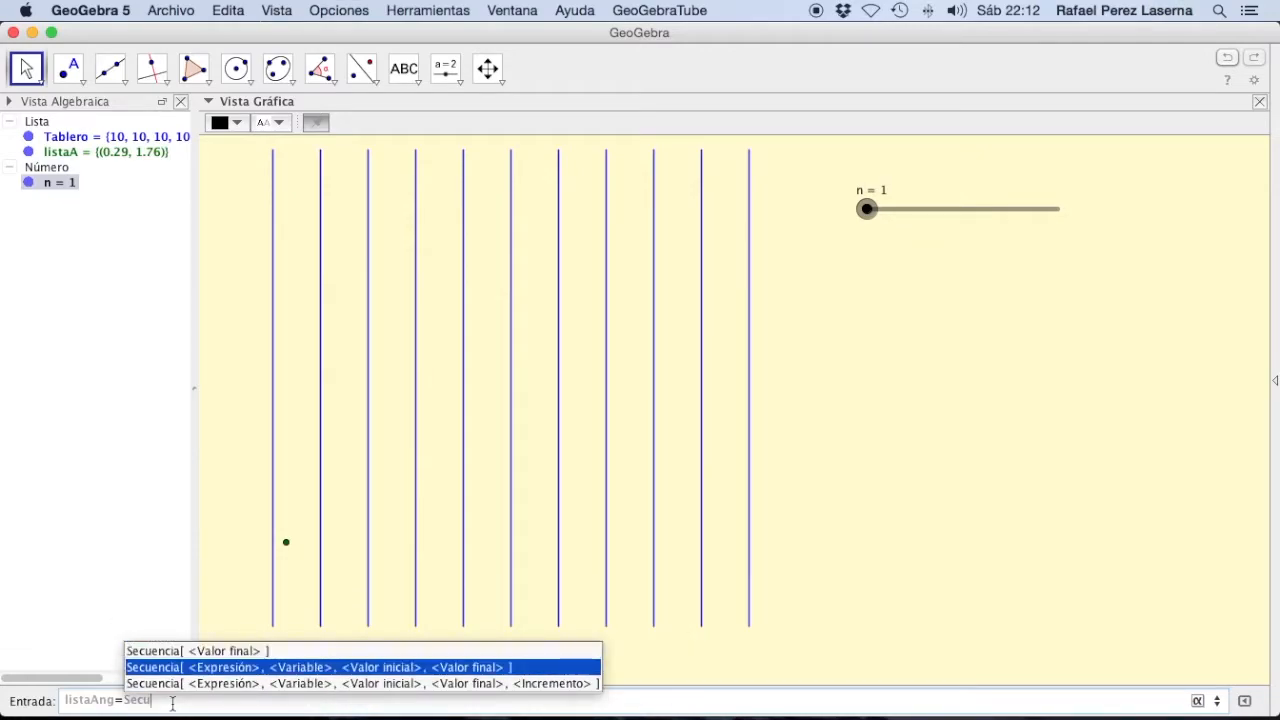
key("Return")
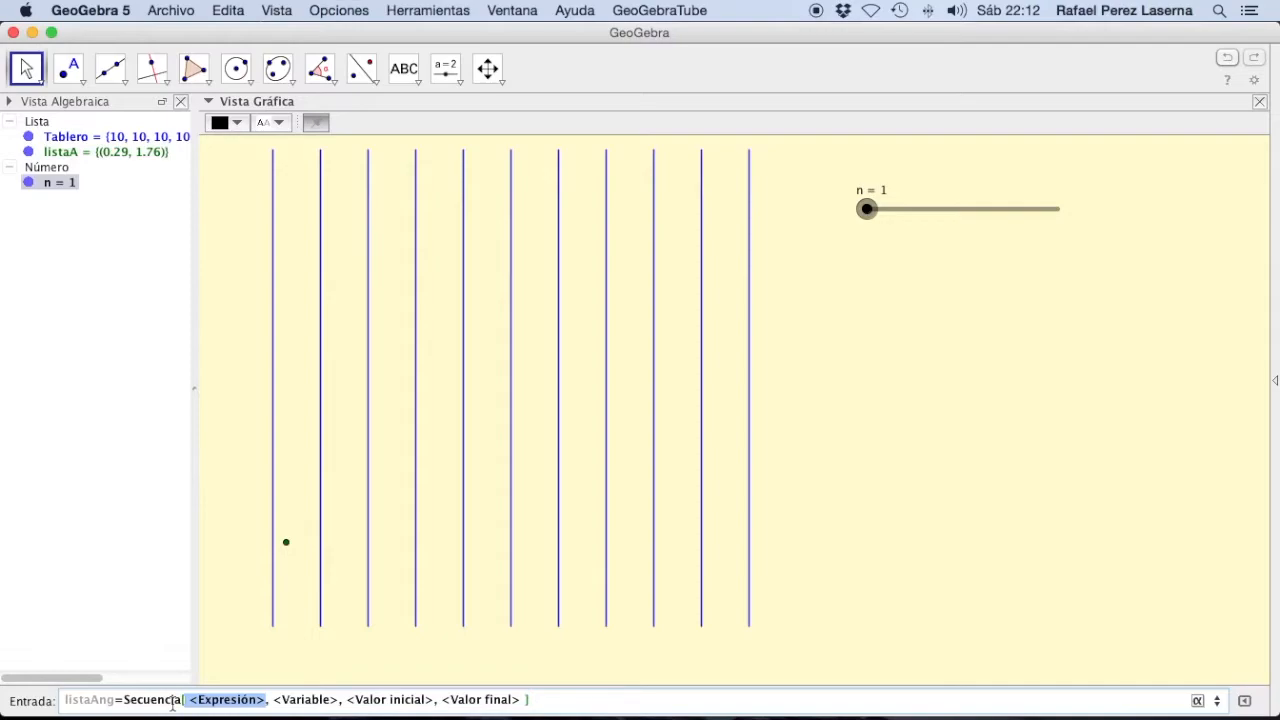
Step: Enter 2*pi*random() as the expression of the listaAng sequence
type("2*pi")
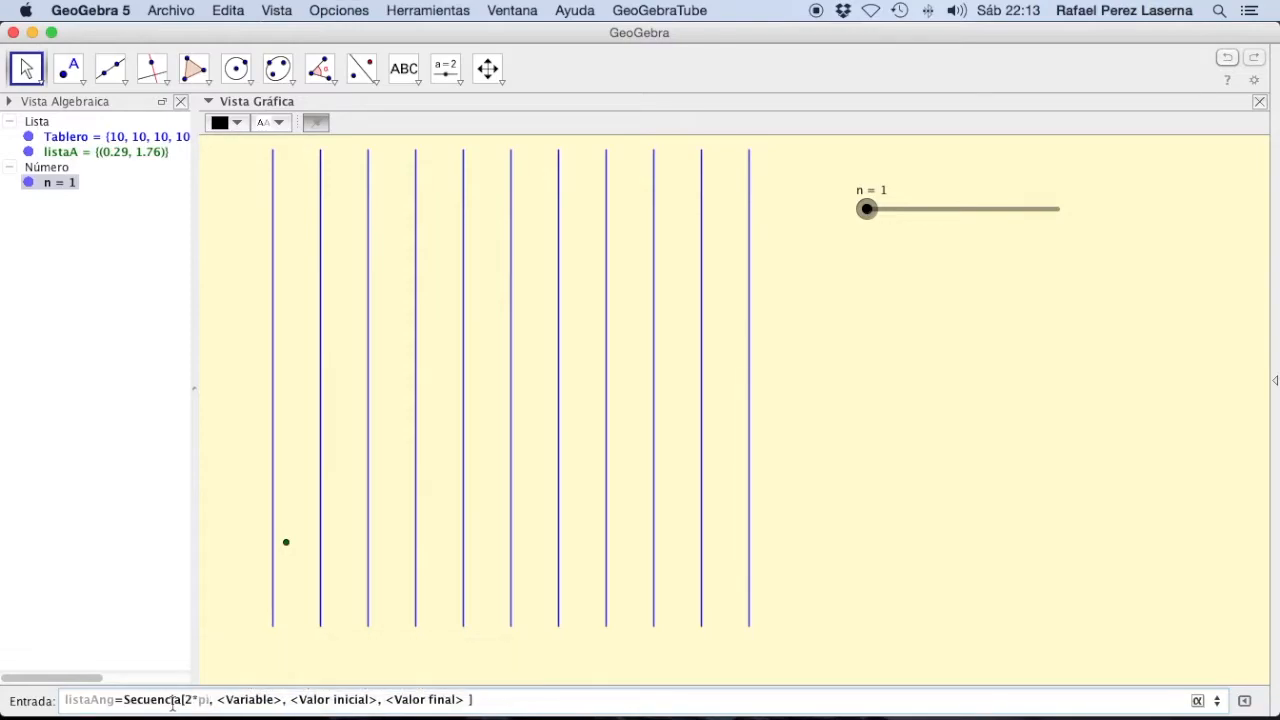
type("*ran")
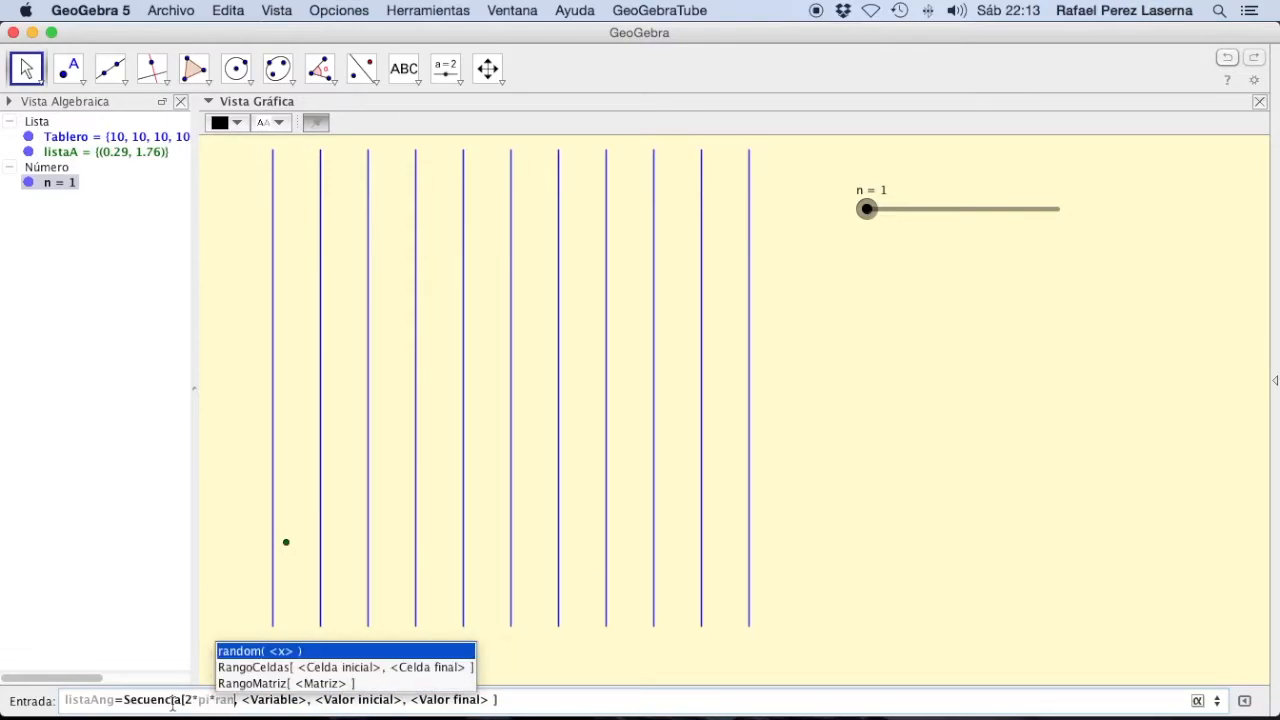
key("Return")
key("BackSpace")
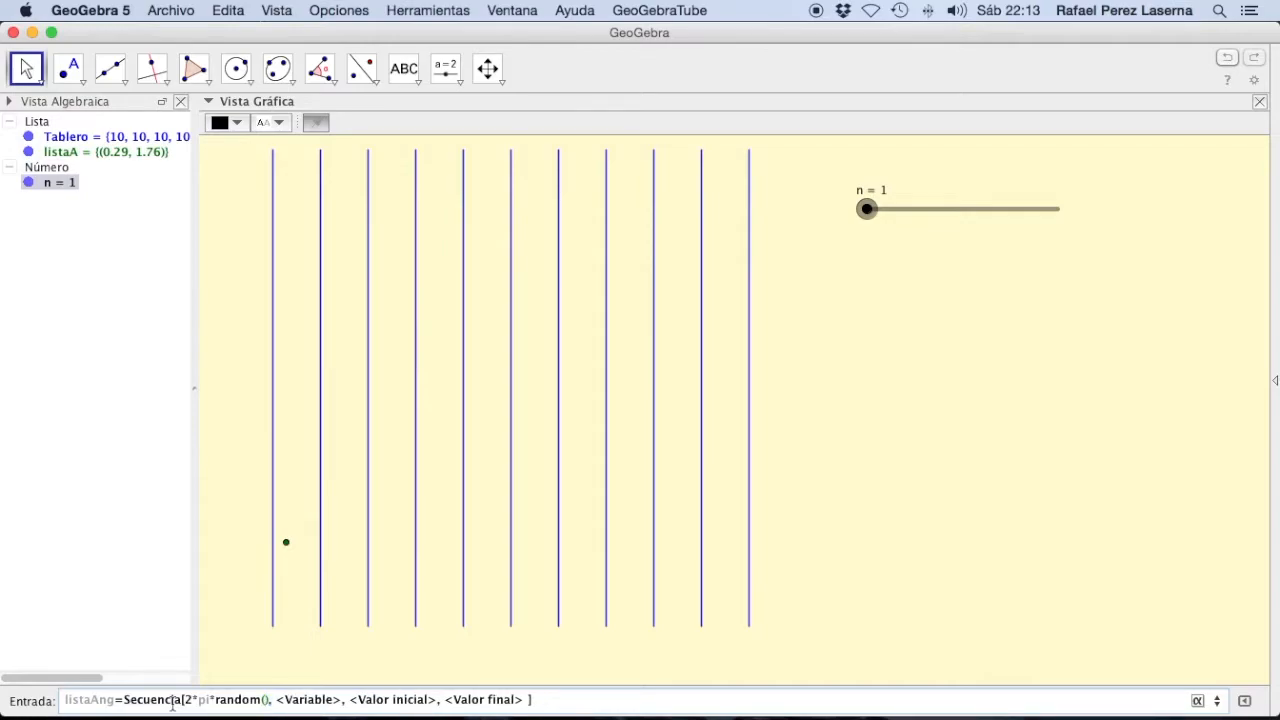
Step: Complete the listaAng sequence with variable K, initial value 1 and final value n, and create the list
key("Tab")
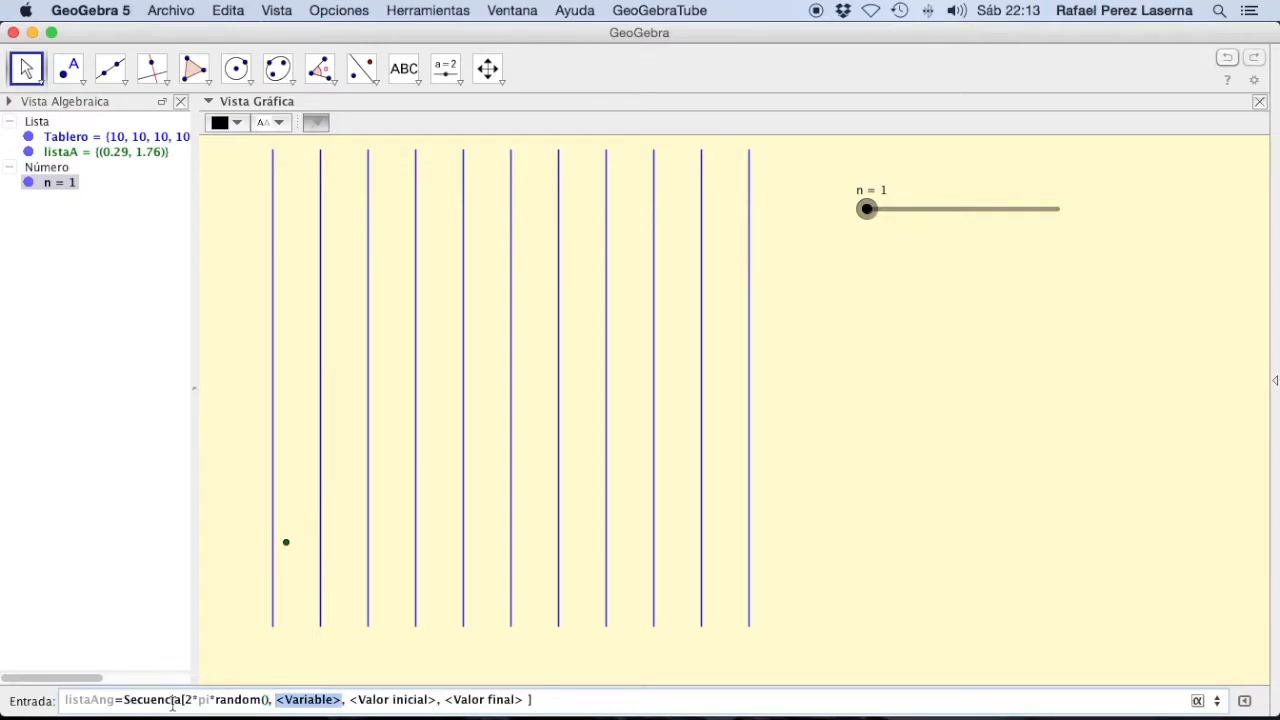
type("k")
key("Tab")
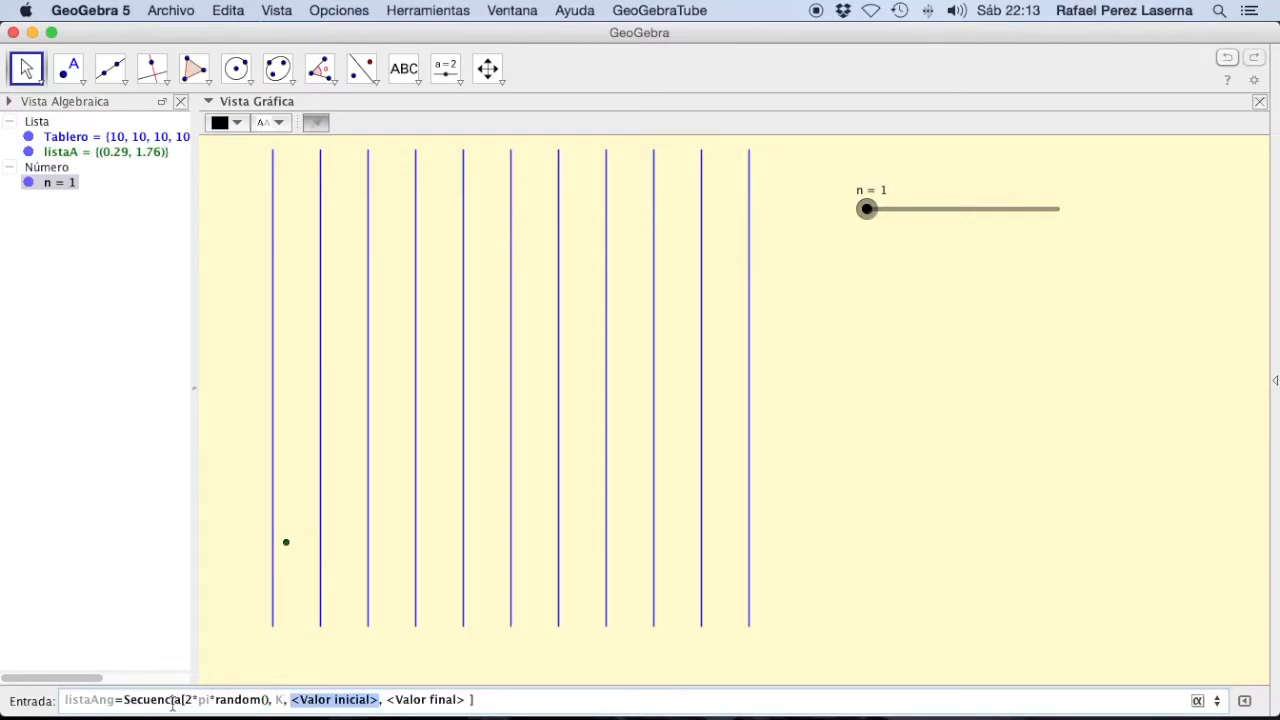
type("1")
key("Tab")
type("n")
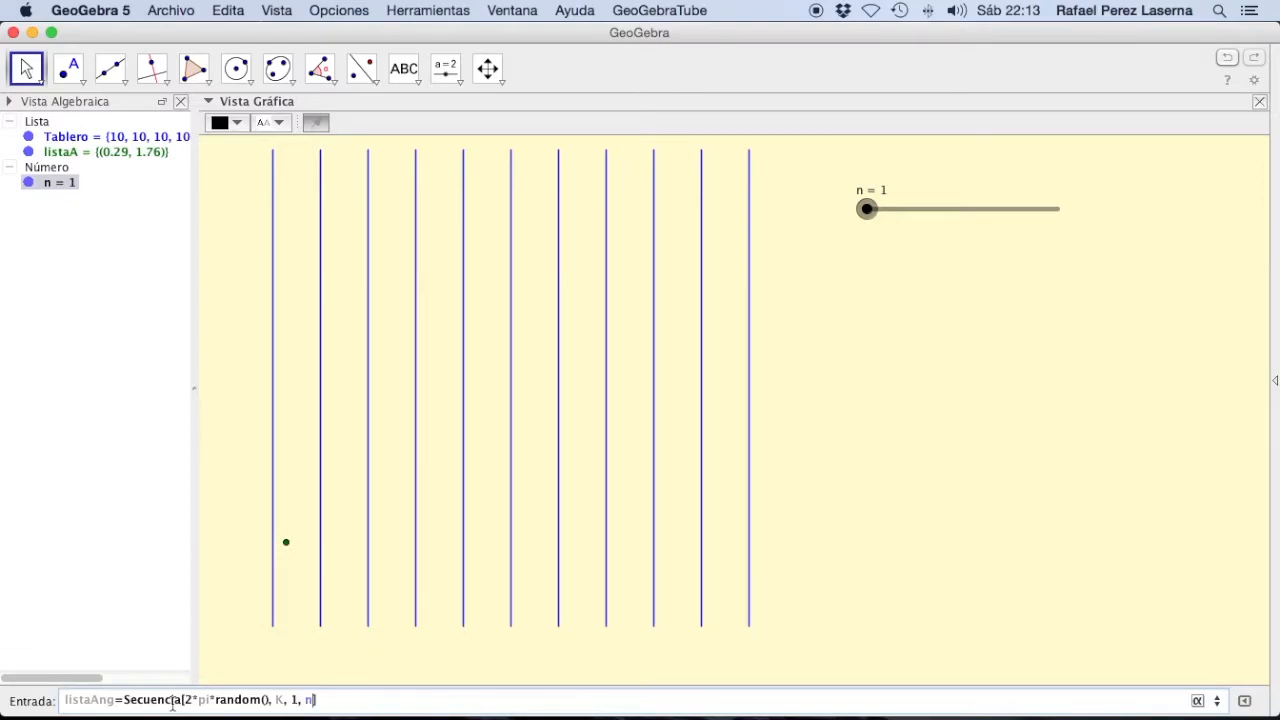
key("Right")
key("Return")
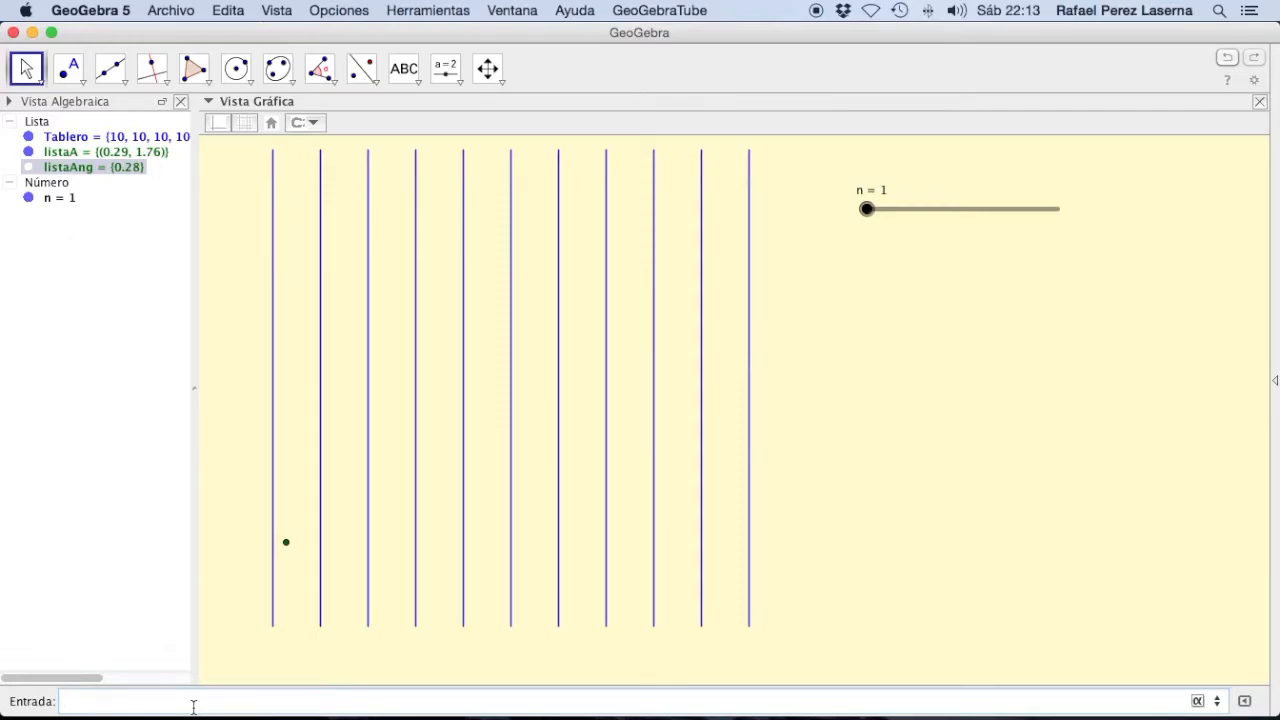
Step: Begin defining listaB as a Secuencia with expression, variable, initial value and final value
type("listaB=Secuencia")
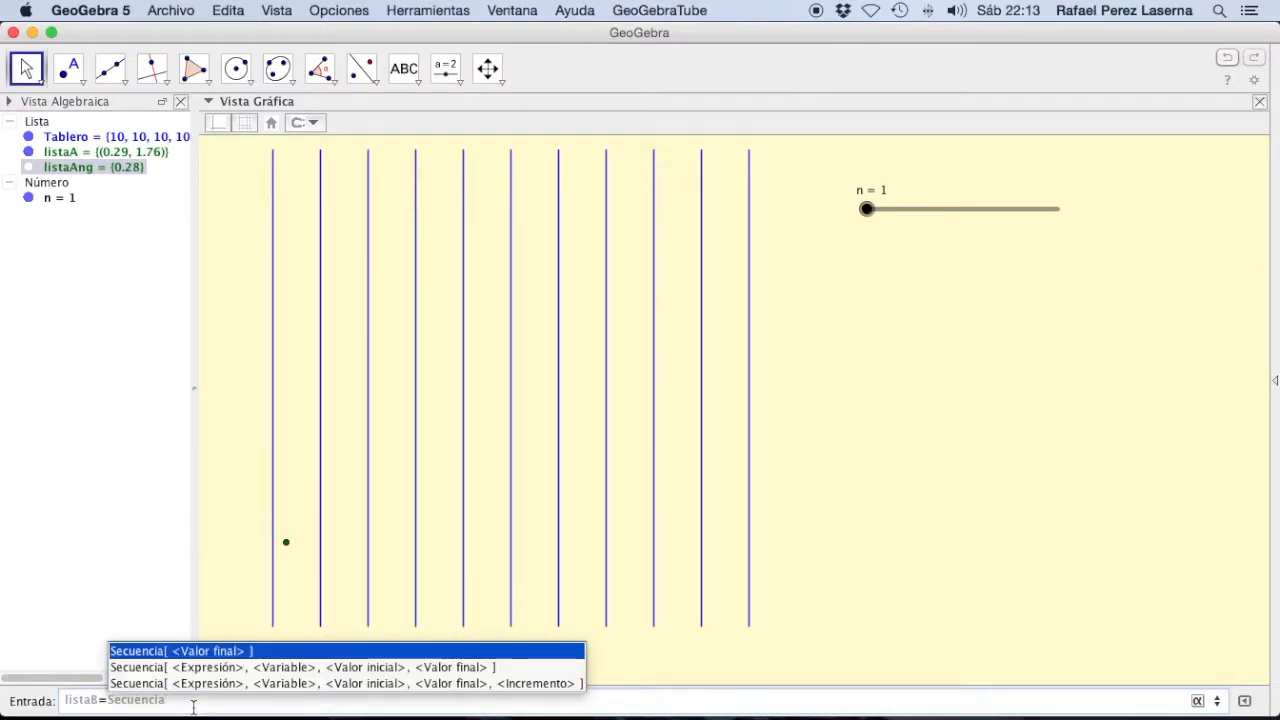
key("Down")
key("Return")
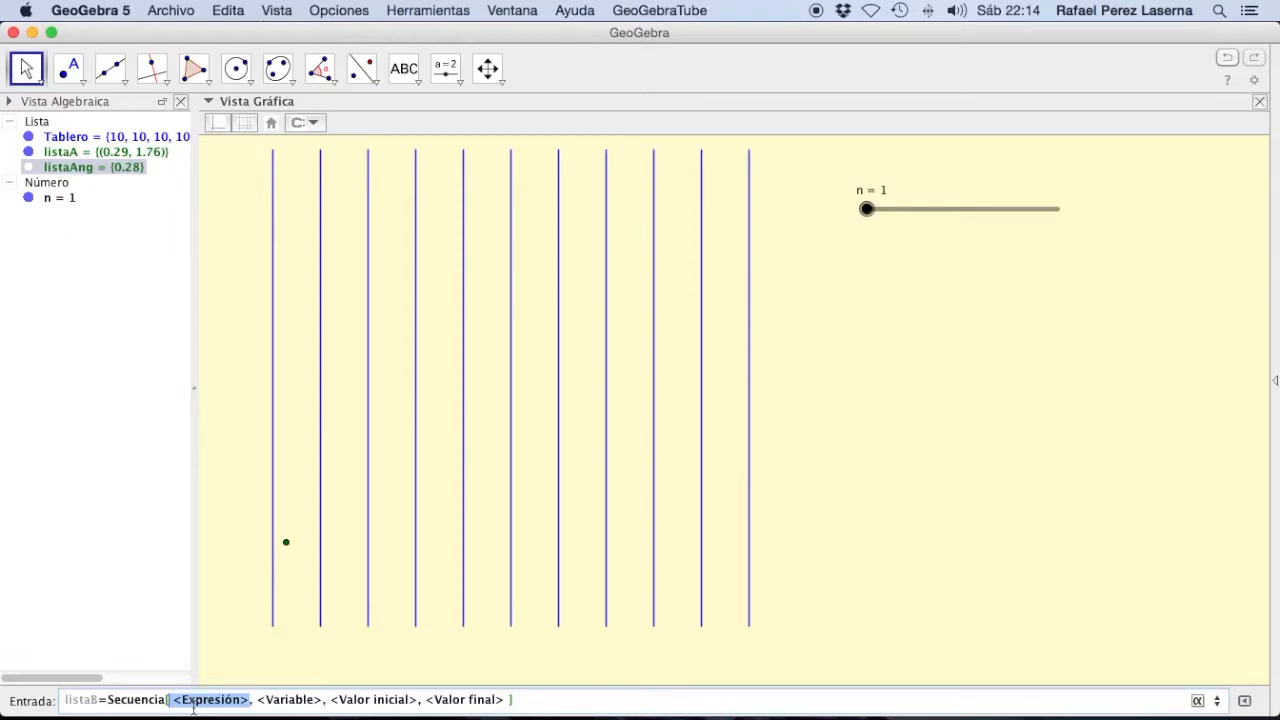
Step: Enter Elemento[listaA, k] as the first term of the listaB sequence expression
type("(")
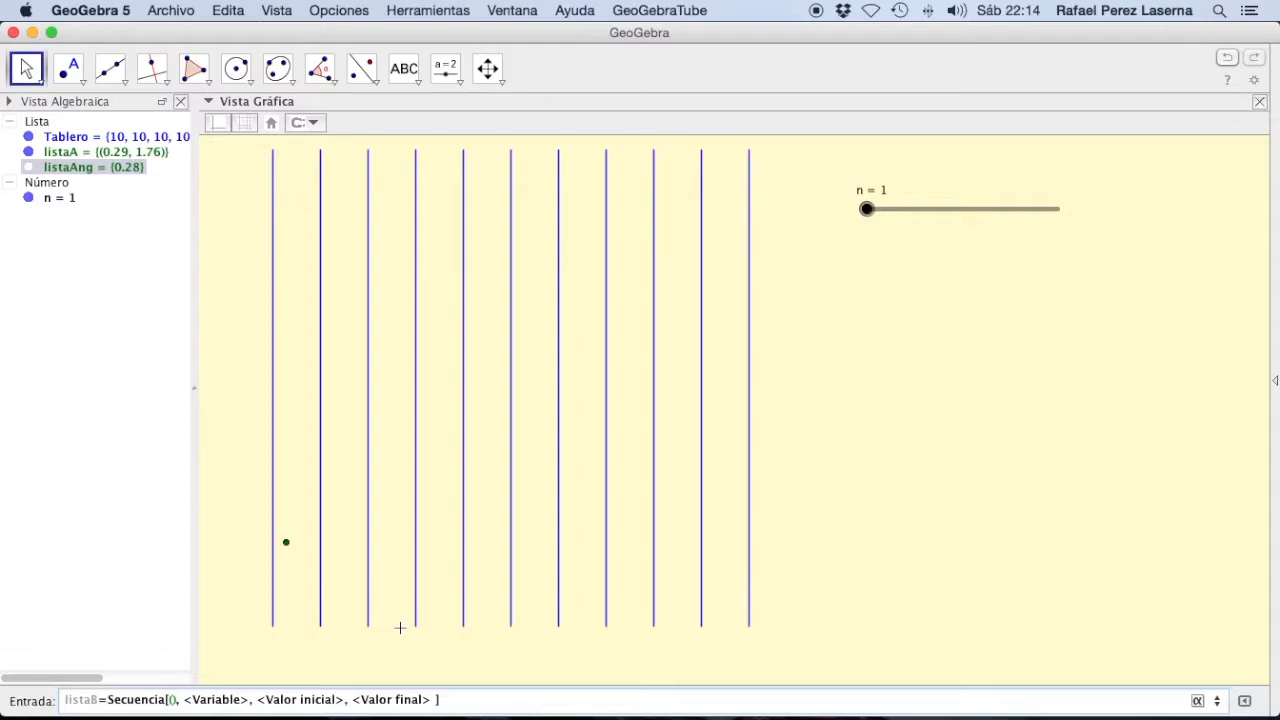
key("BackSpace")
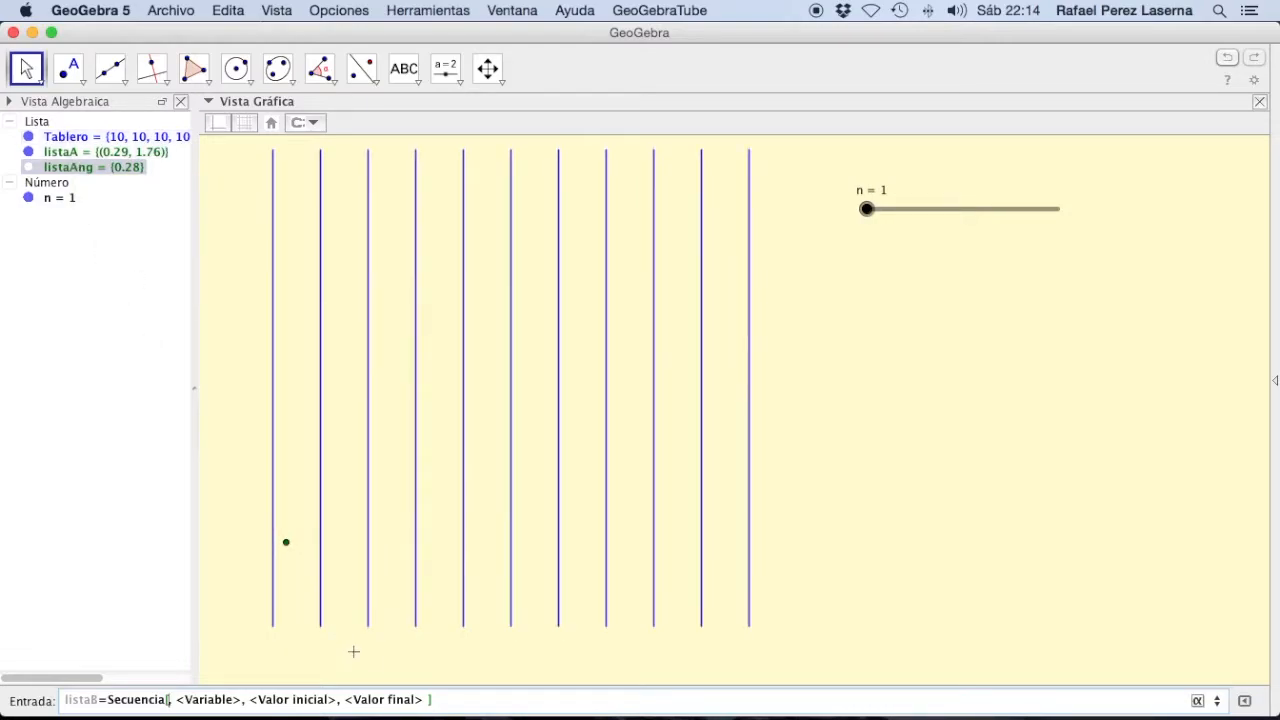
type("Ele,")
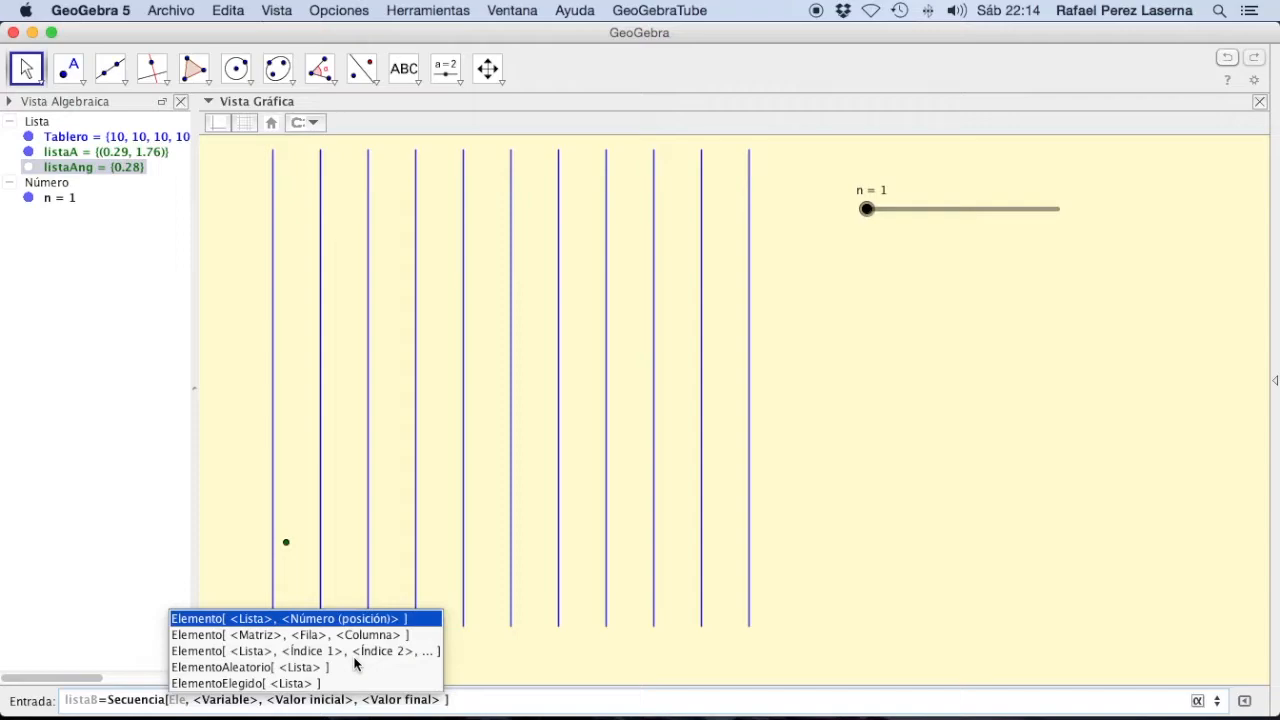
key("Return")
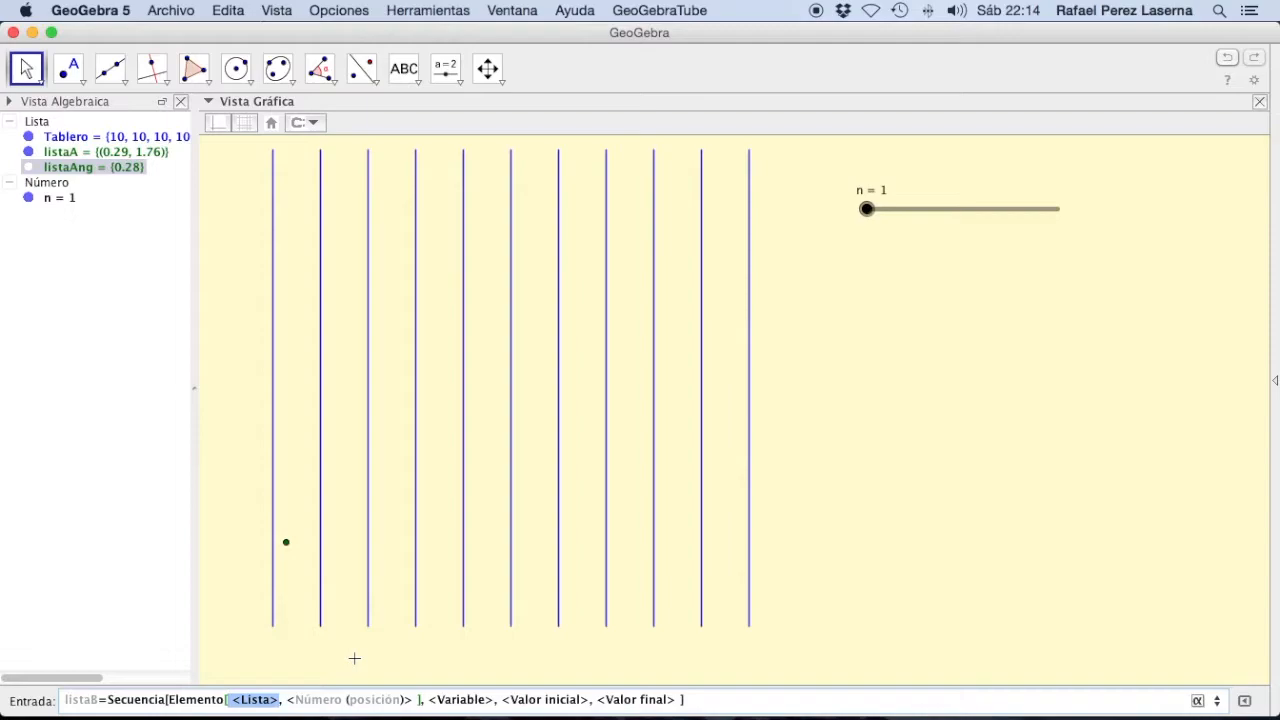
key("BackSpace")
type("listaA")
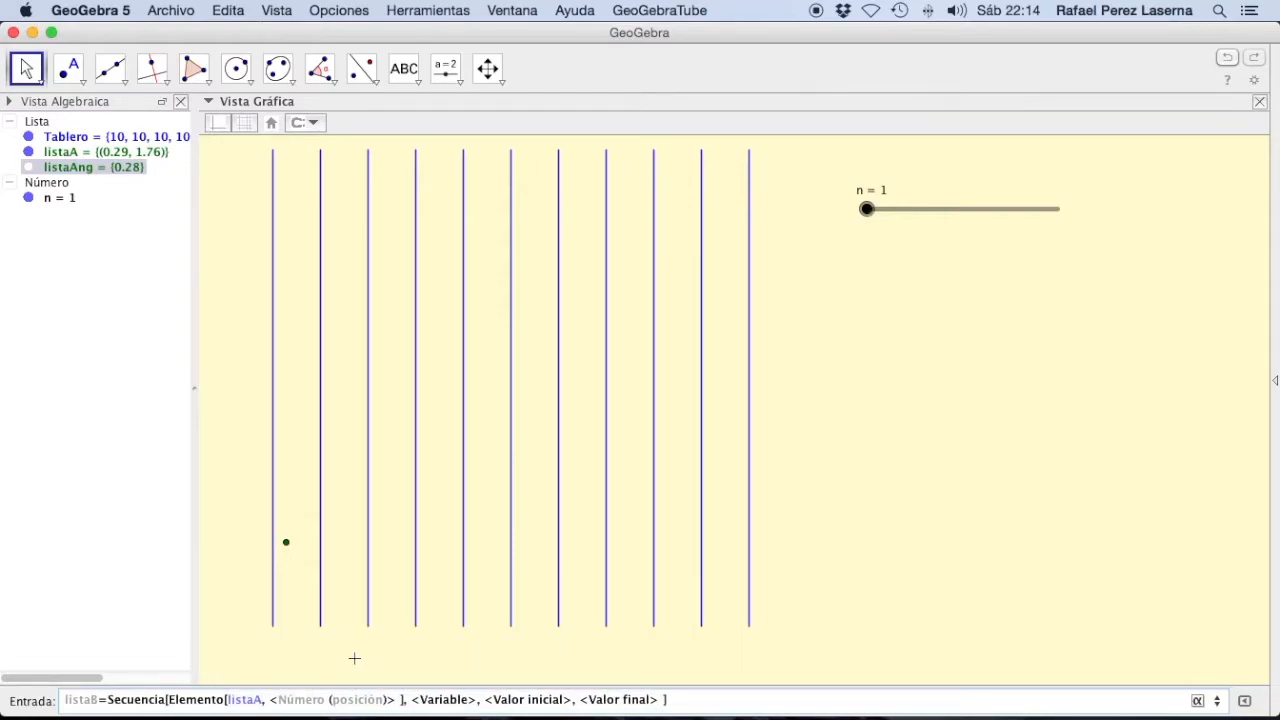
key("Tab")
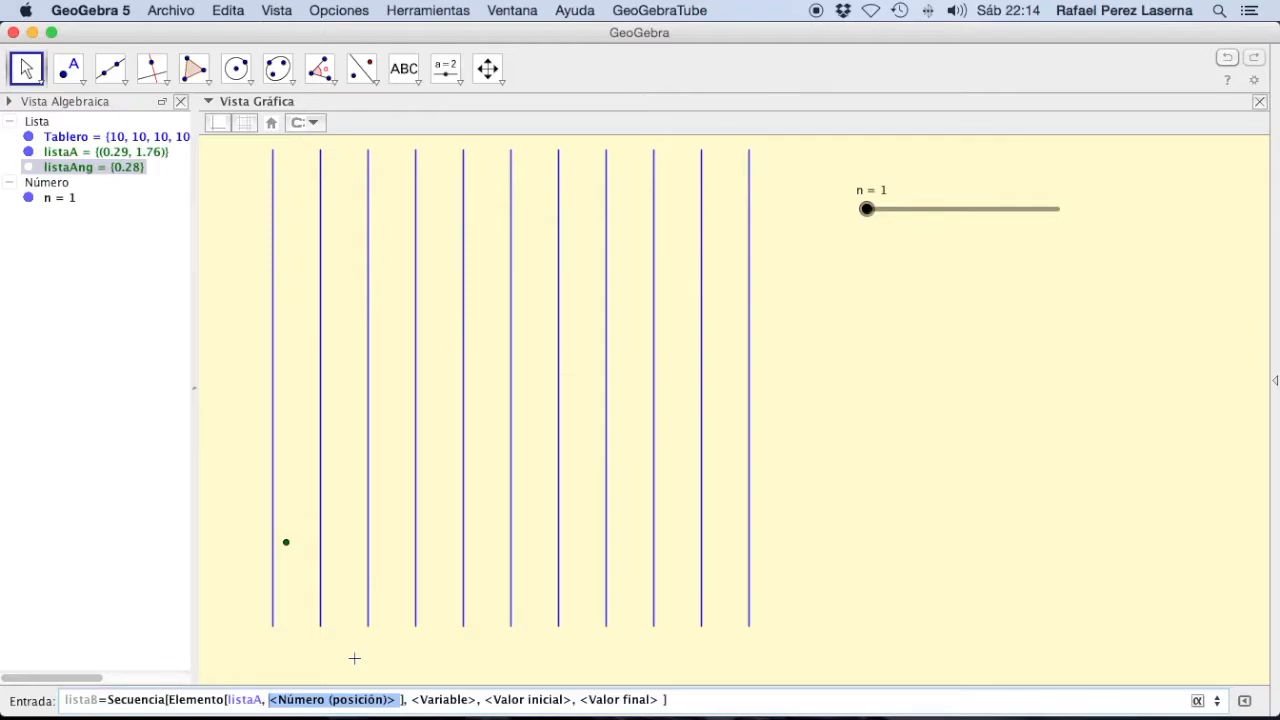
type("k")
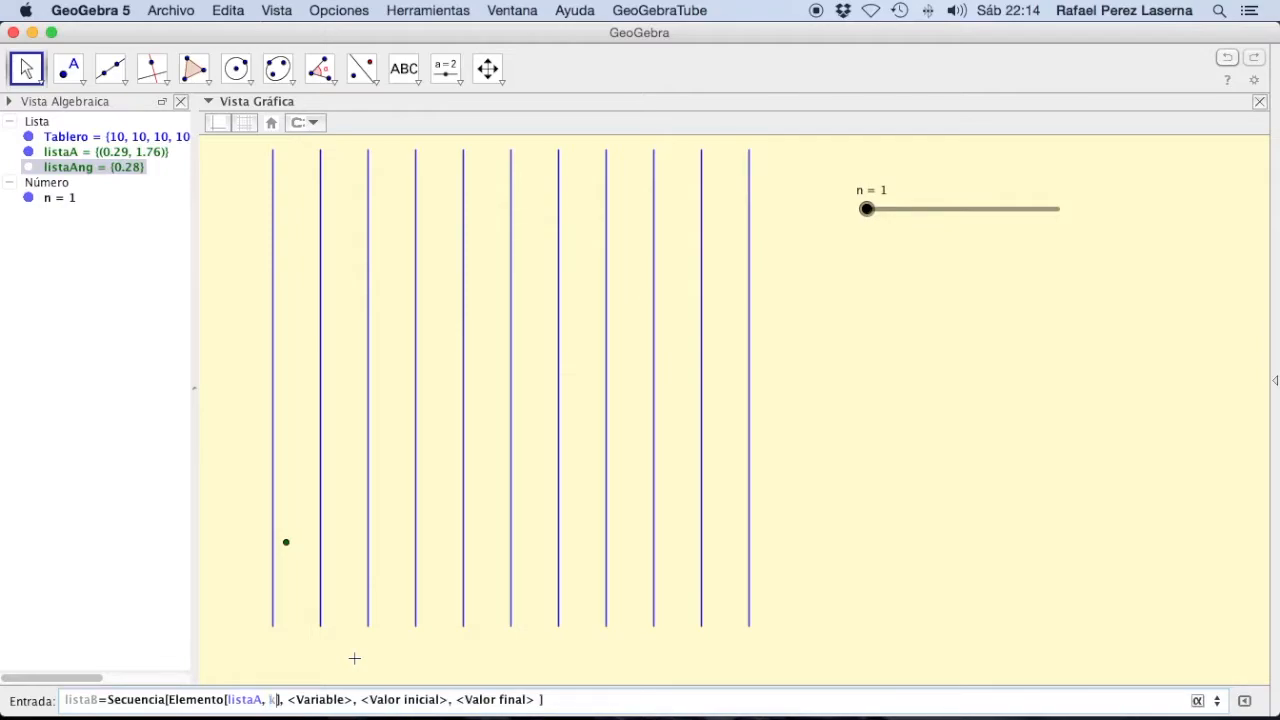
Step: Add a polar-coordinate term with radius 1 after Elemento[listaA, k] in the listaB expression
key("Right")
type("+")
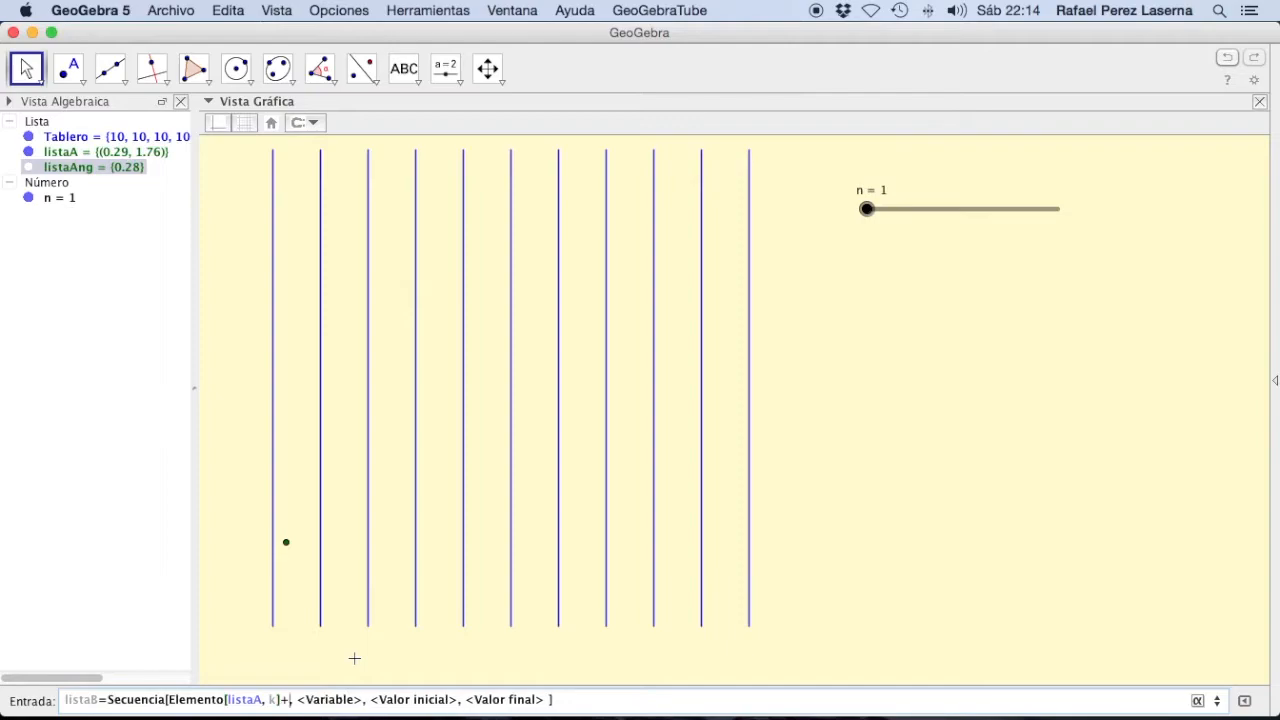
type("(")
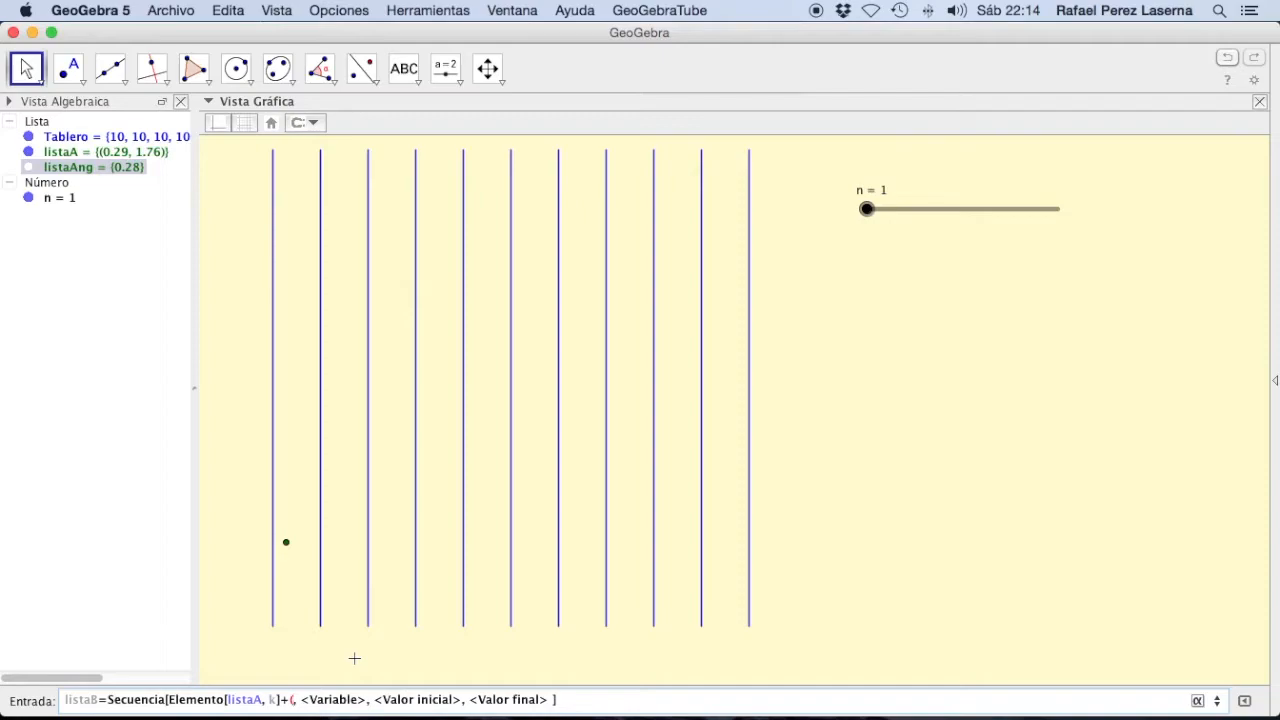
type("1")
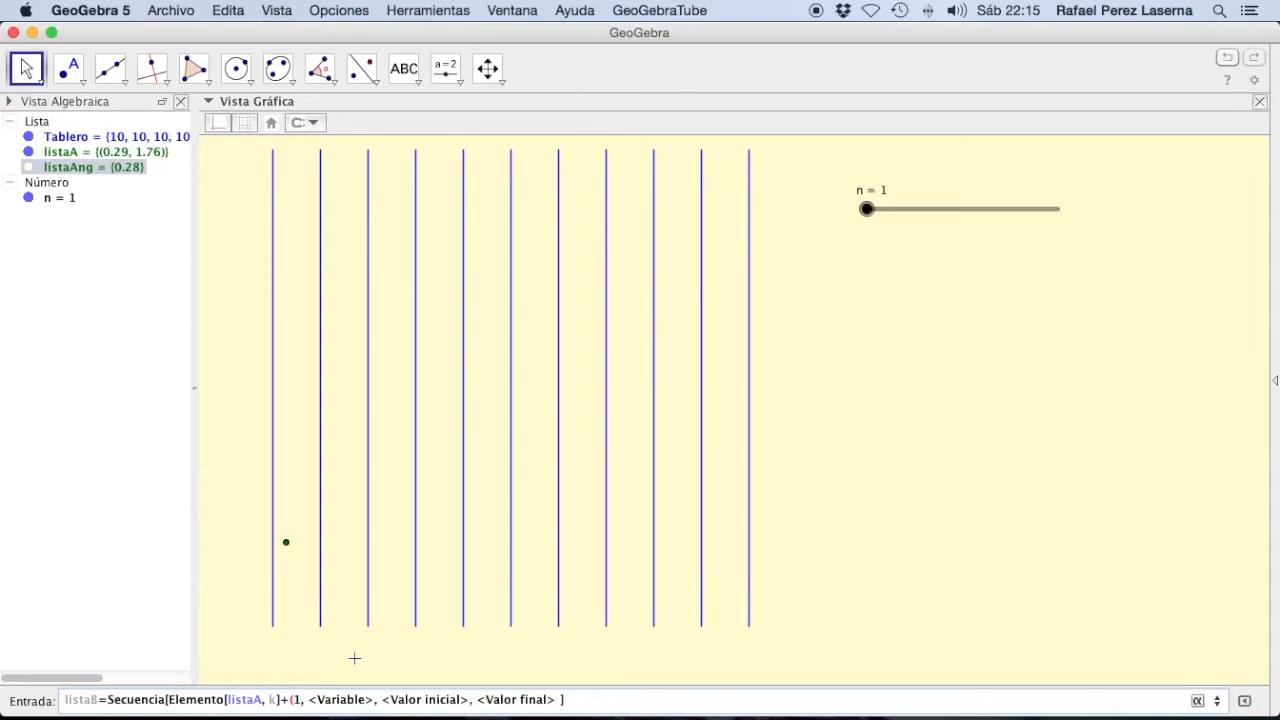
type(";")
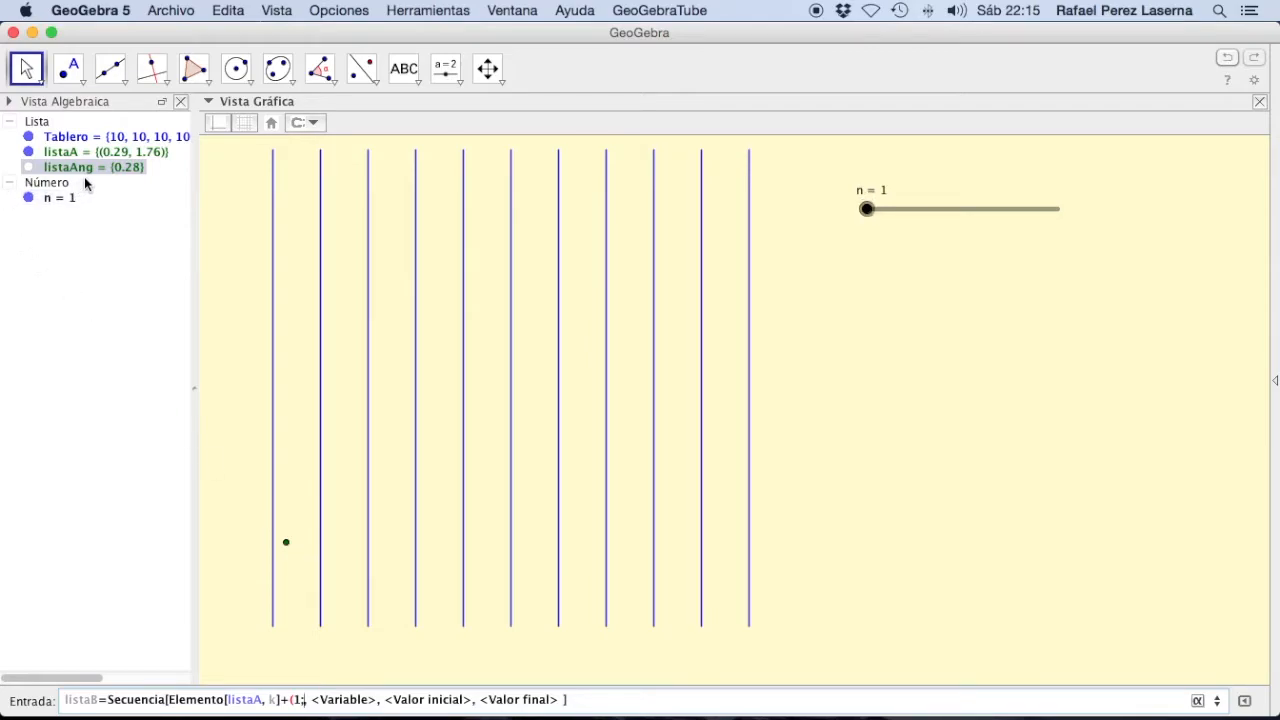
Step: Enter Elemento[listaAng, K] as the angle of the polar-coordinate term in the listaB expression and close its parenthesis
type("Ele")
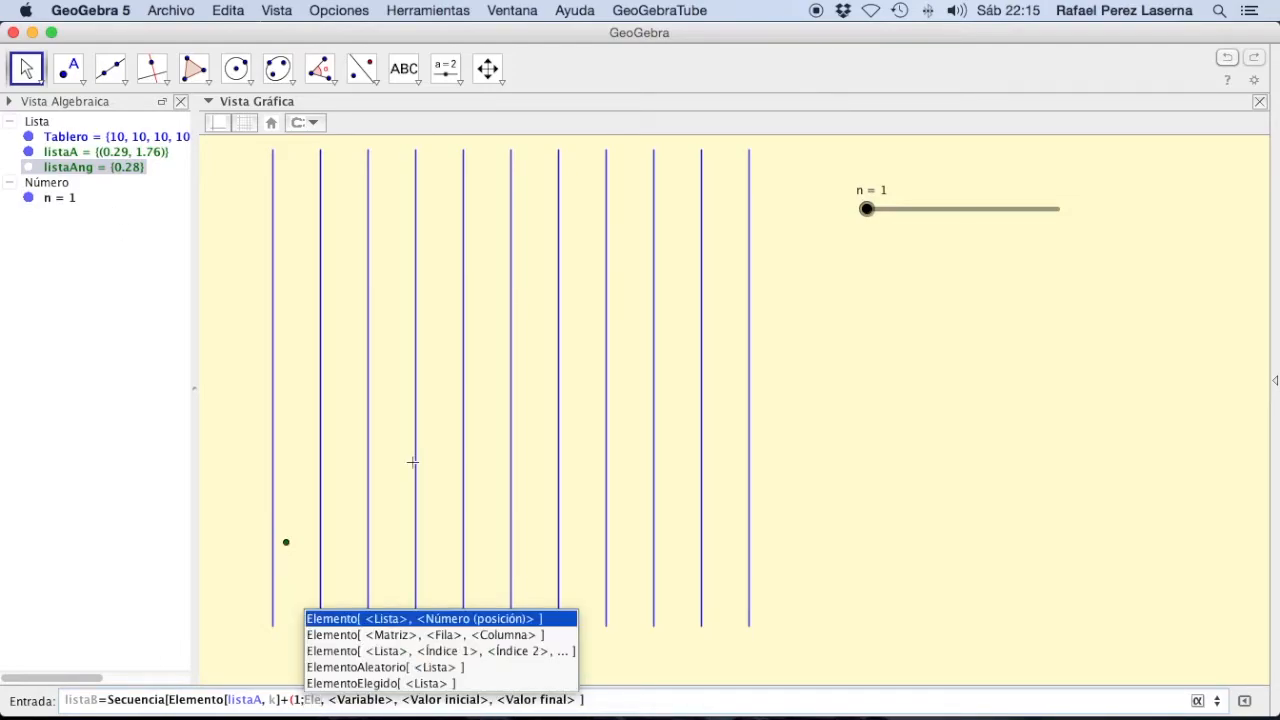
key("Return")
type("lista, <Número (posición)> ]")
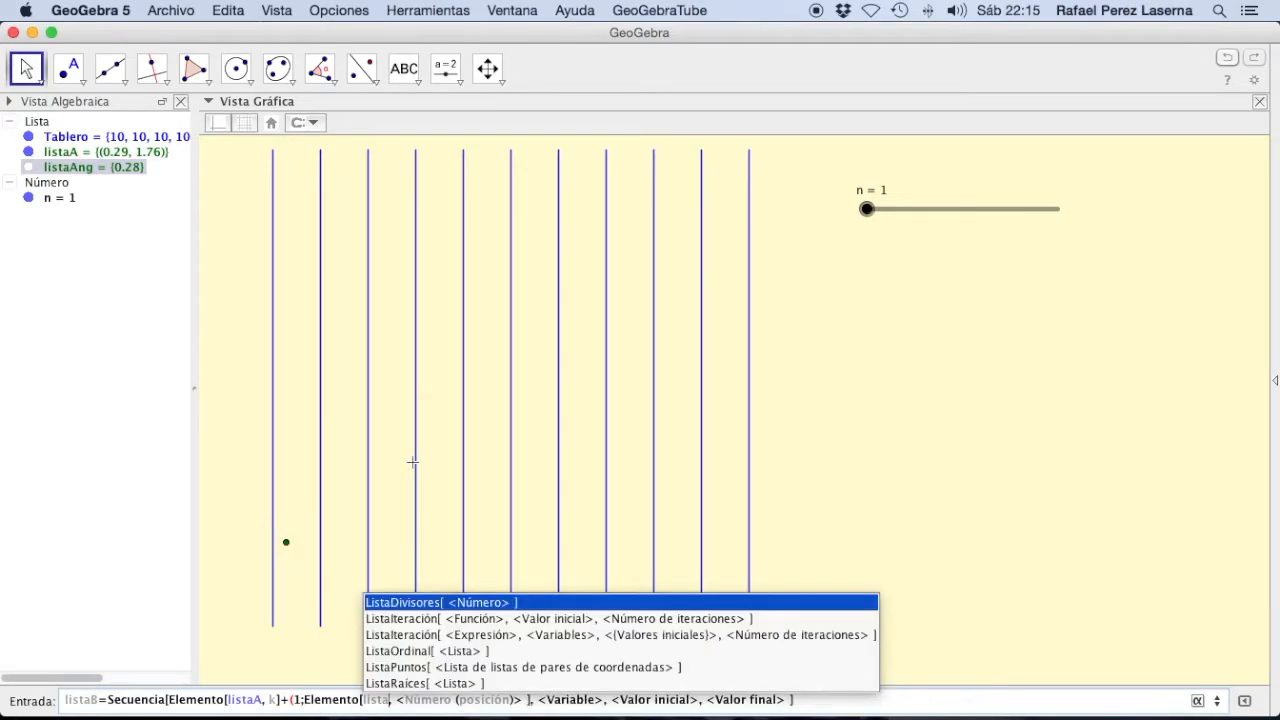
key("Escape")
type("A")
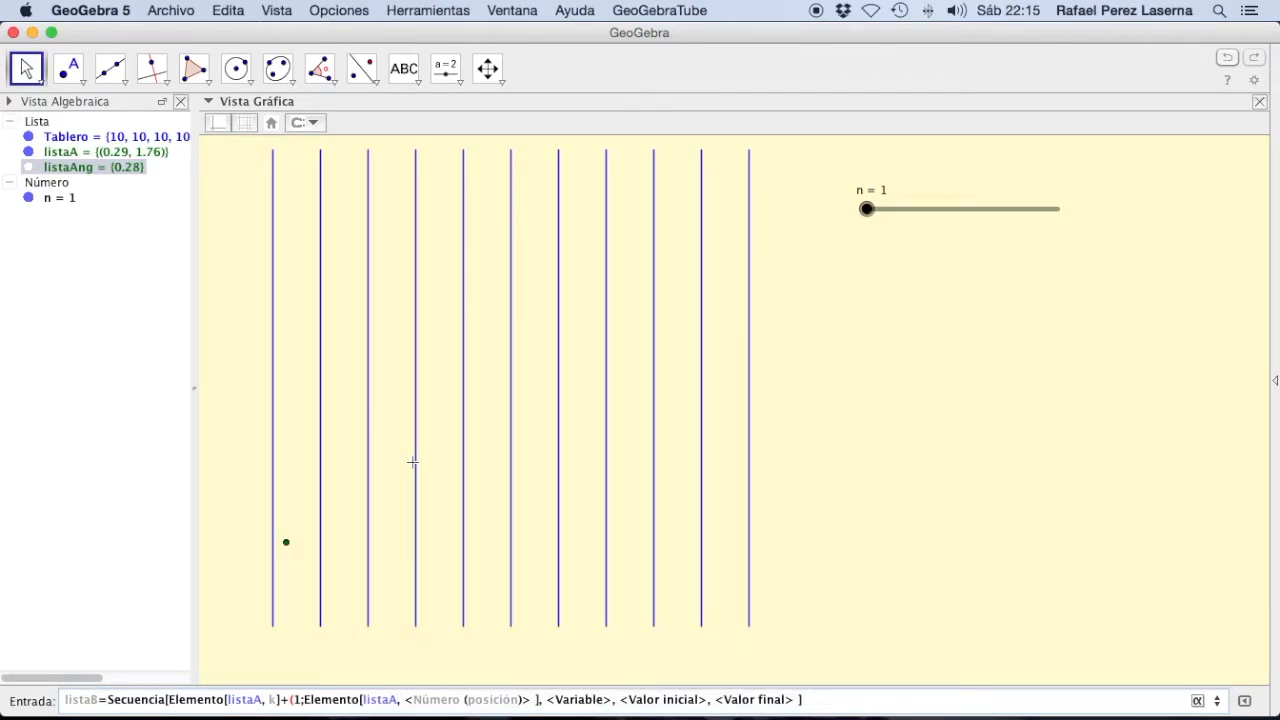
type("ng")
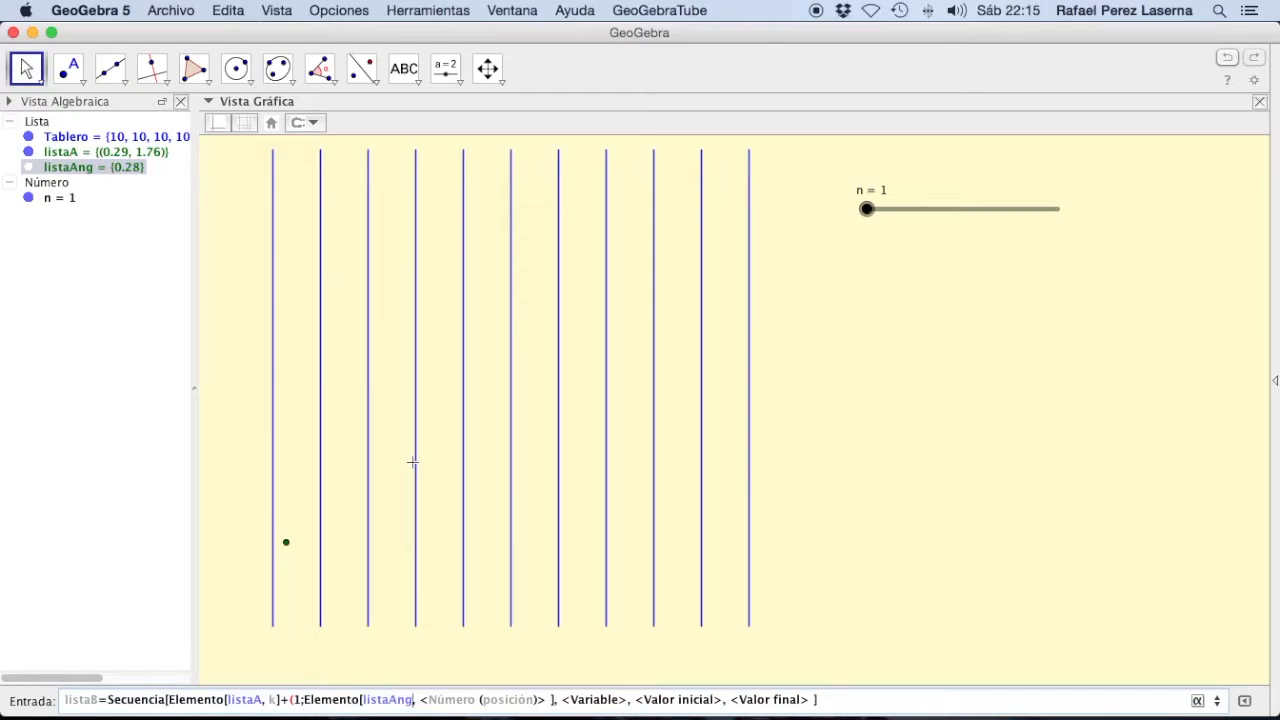
key("Tab")
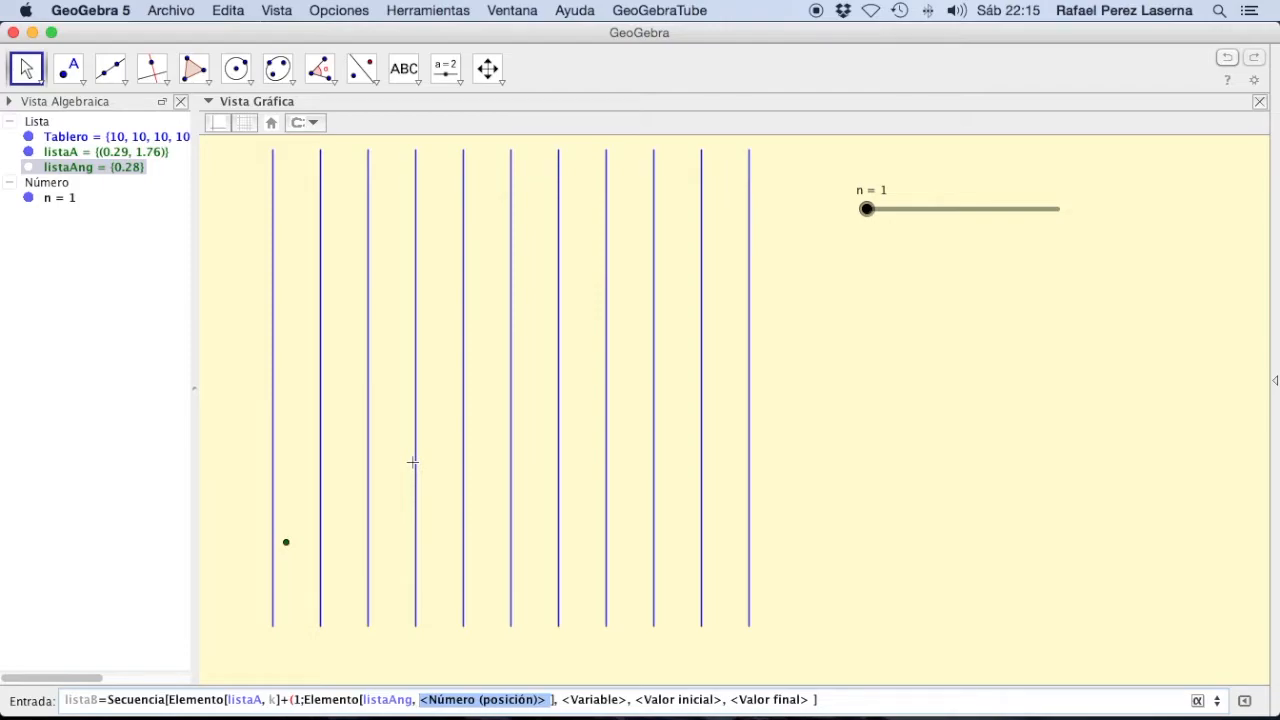
type("k]")
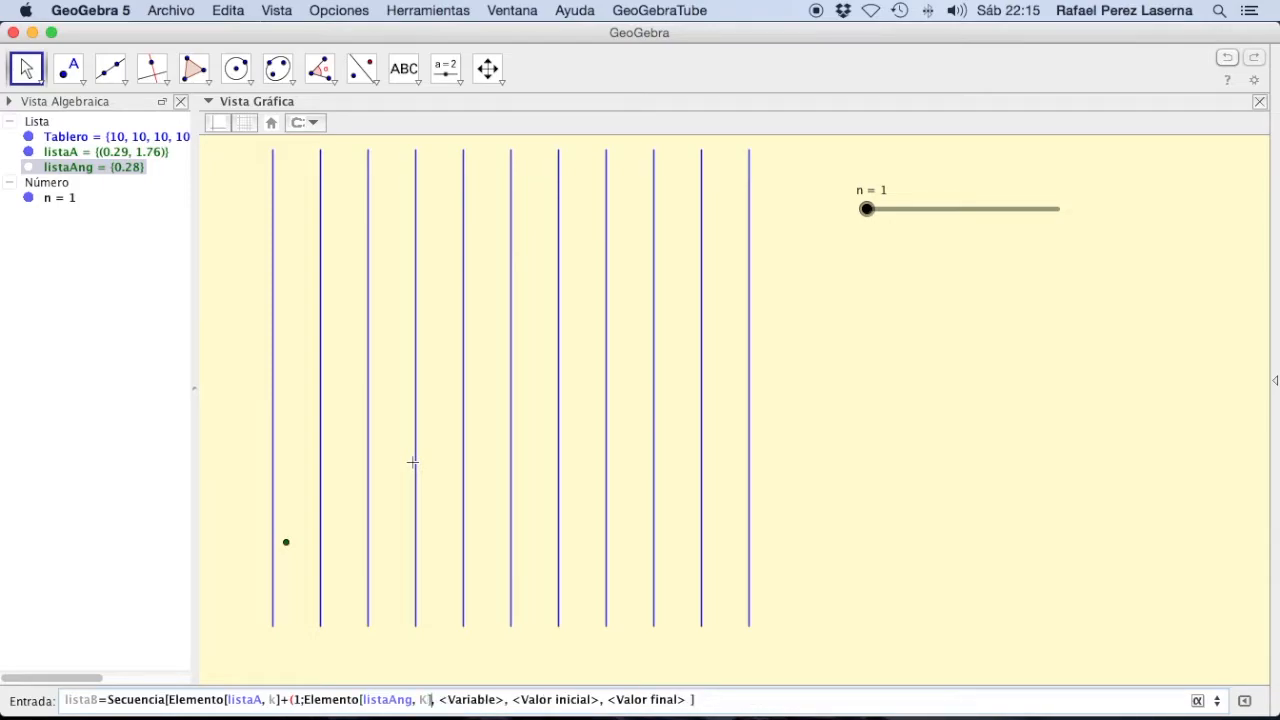
type(")")
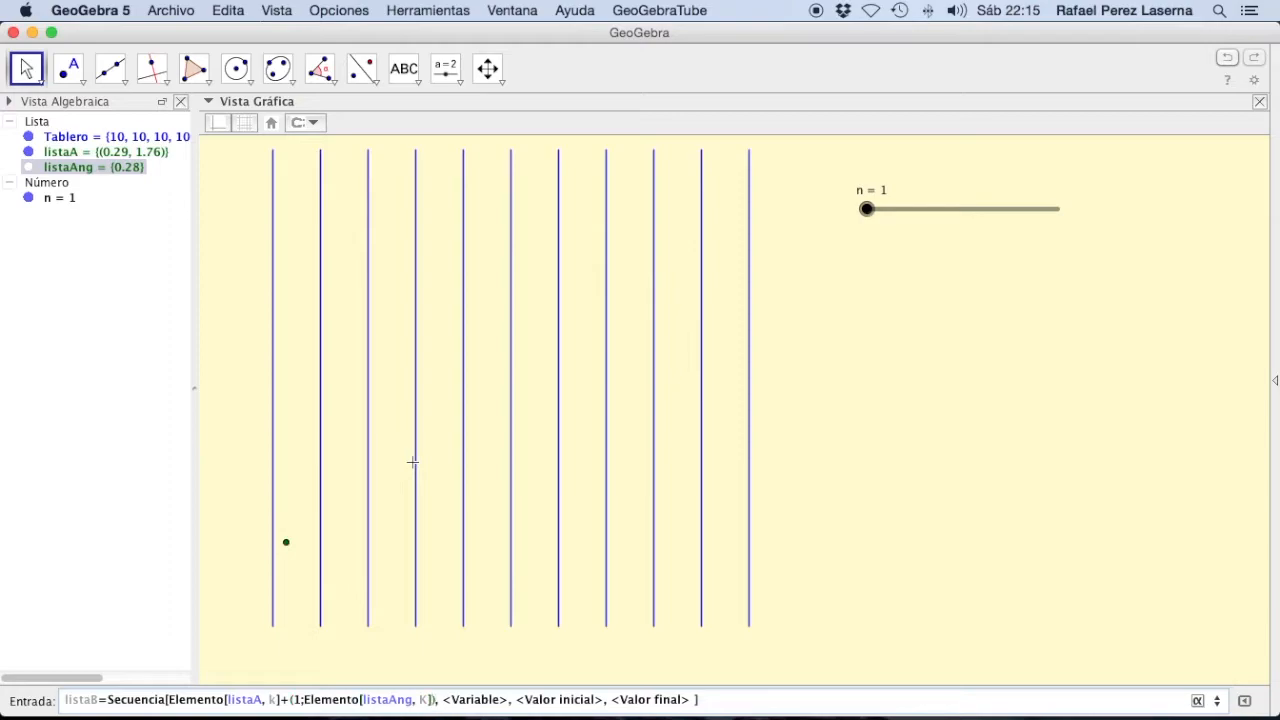
Step: Fill in the listaB sequence with variable k, initial value 1 and final value n, and try to create it without adding a slider for K
mouse_move(320, 695)
key("Tab")
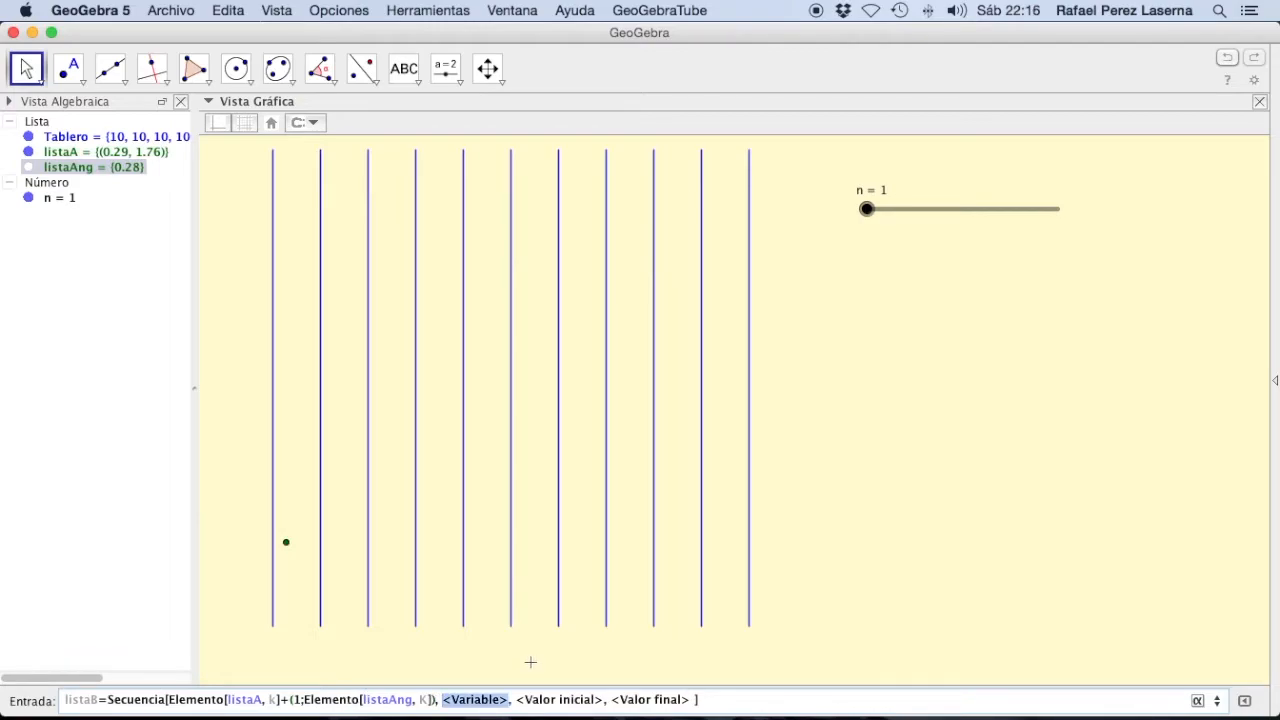
type("k")
key("Tab")
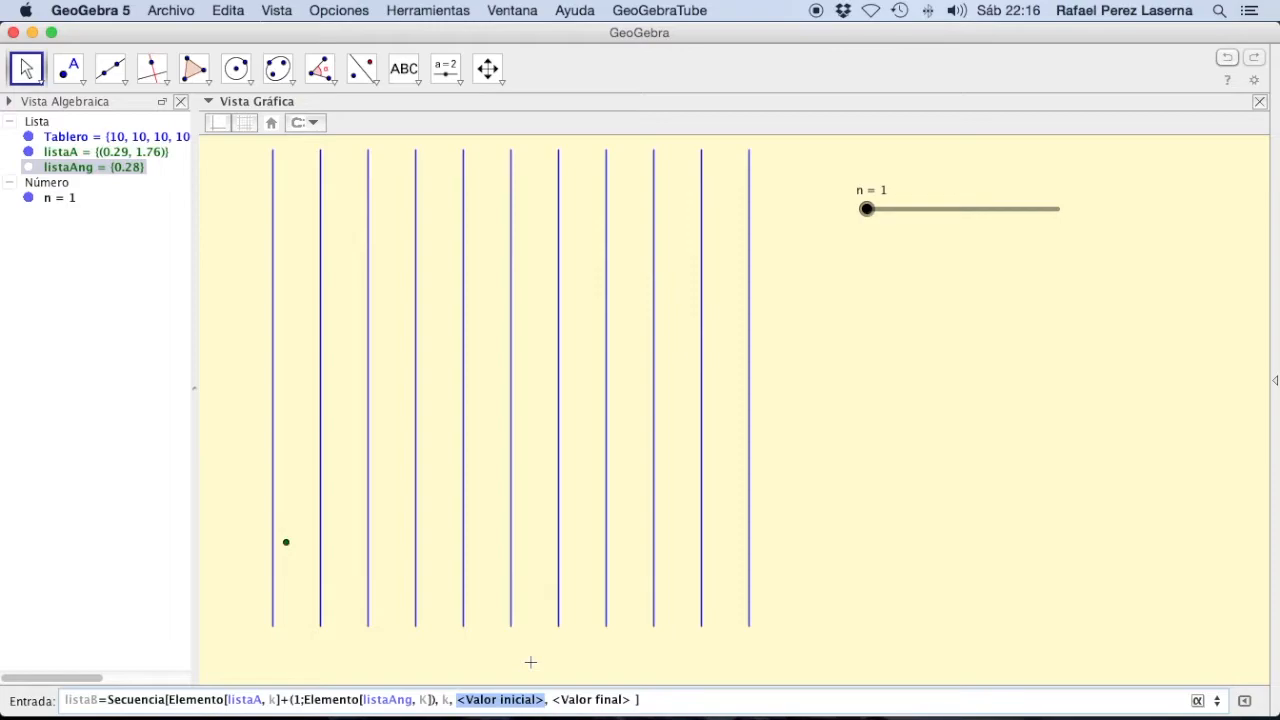
type("1")
key("Tab")
type("n")
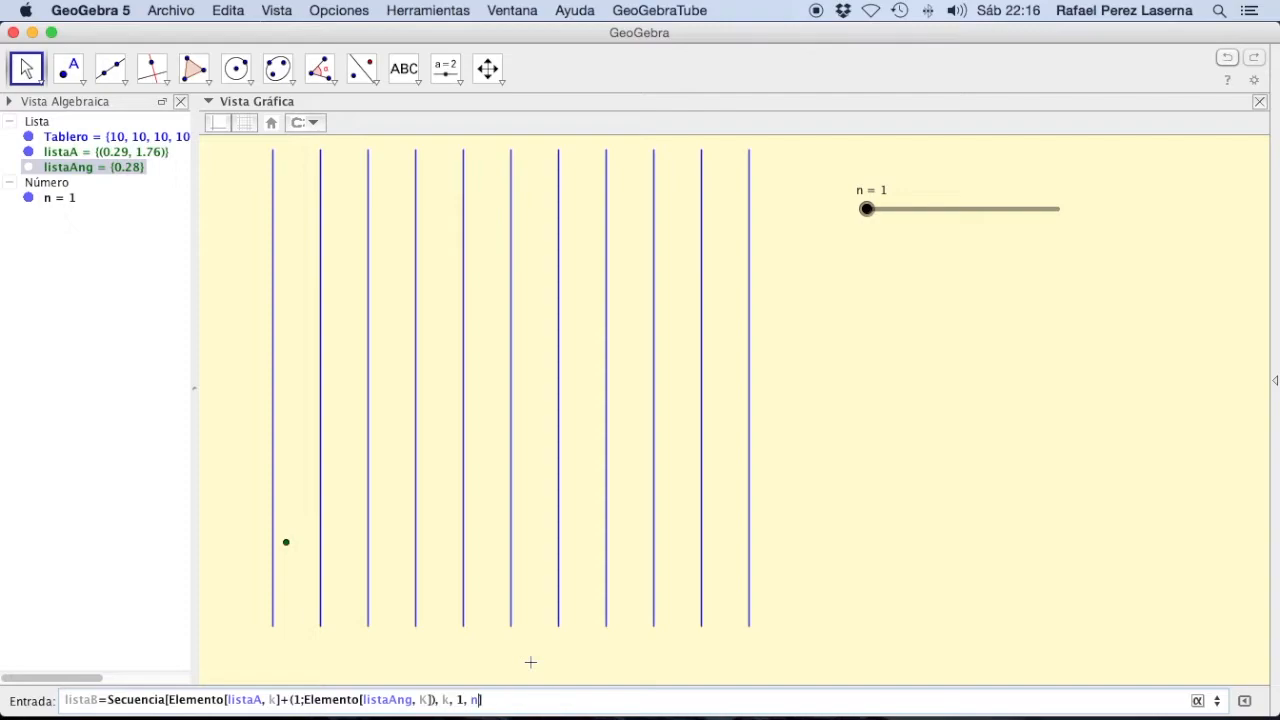
key("Return")
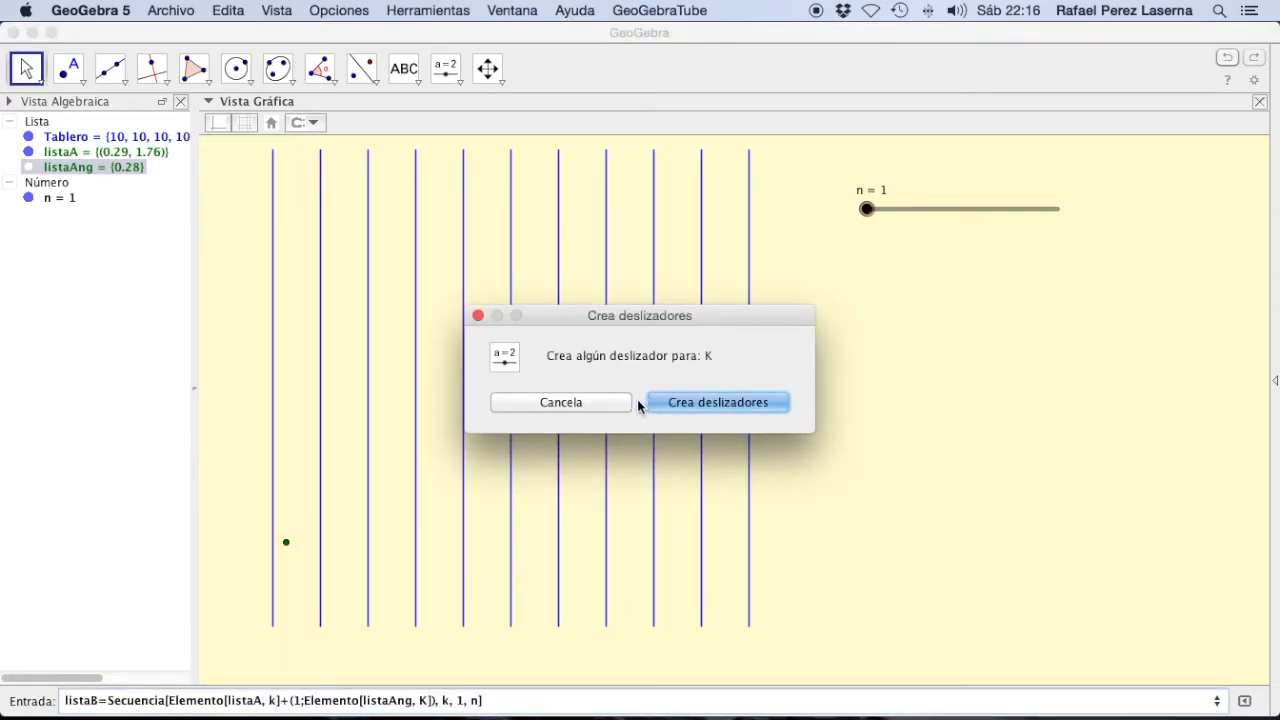
left_click(606, 402)
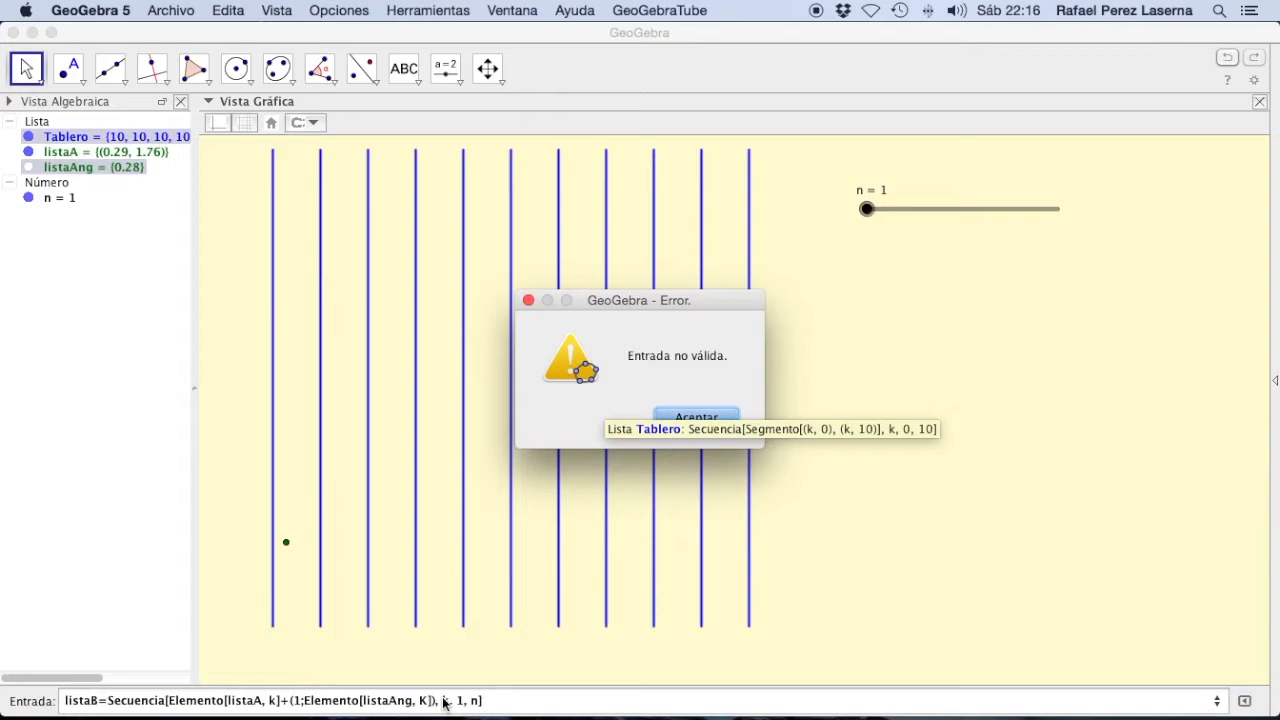
left_click(708, 416)
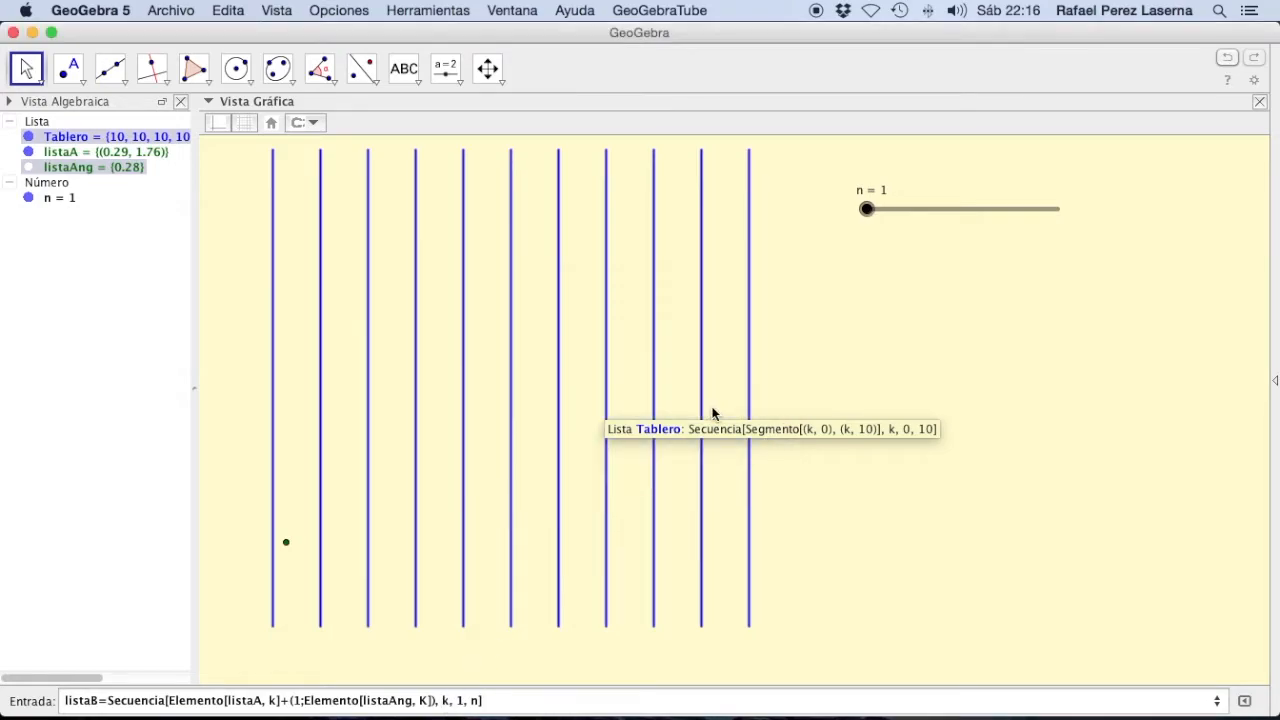
Step: Replace the uppercase K with lowercase k in the listaAng element of the listaB definition and create the list
left_click(428, 700)
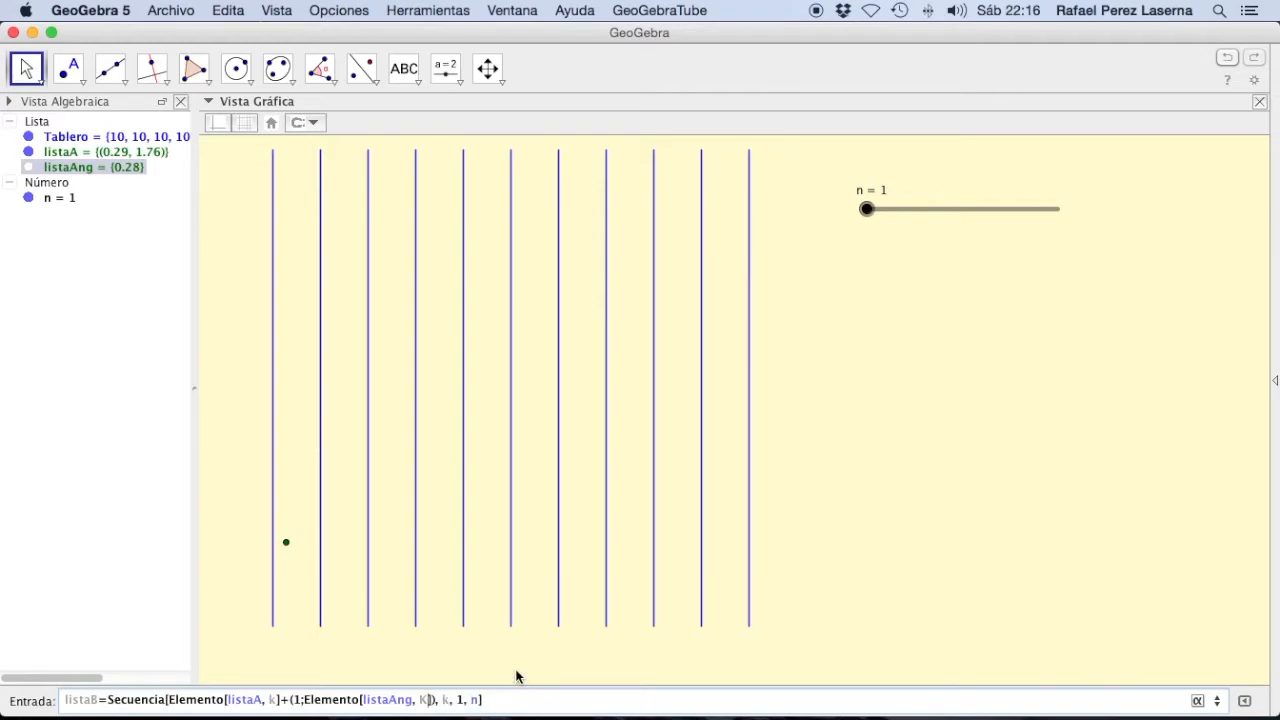
key("BackSpace")
type("k")
key("Right")
key("Right")
key("Right")
key("Right")
key("Right")
key("Right")
key("Right")
key("Right")
key("Right")
key("Right")
key("Right")
key("Return")
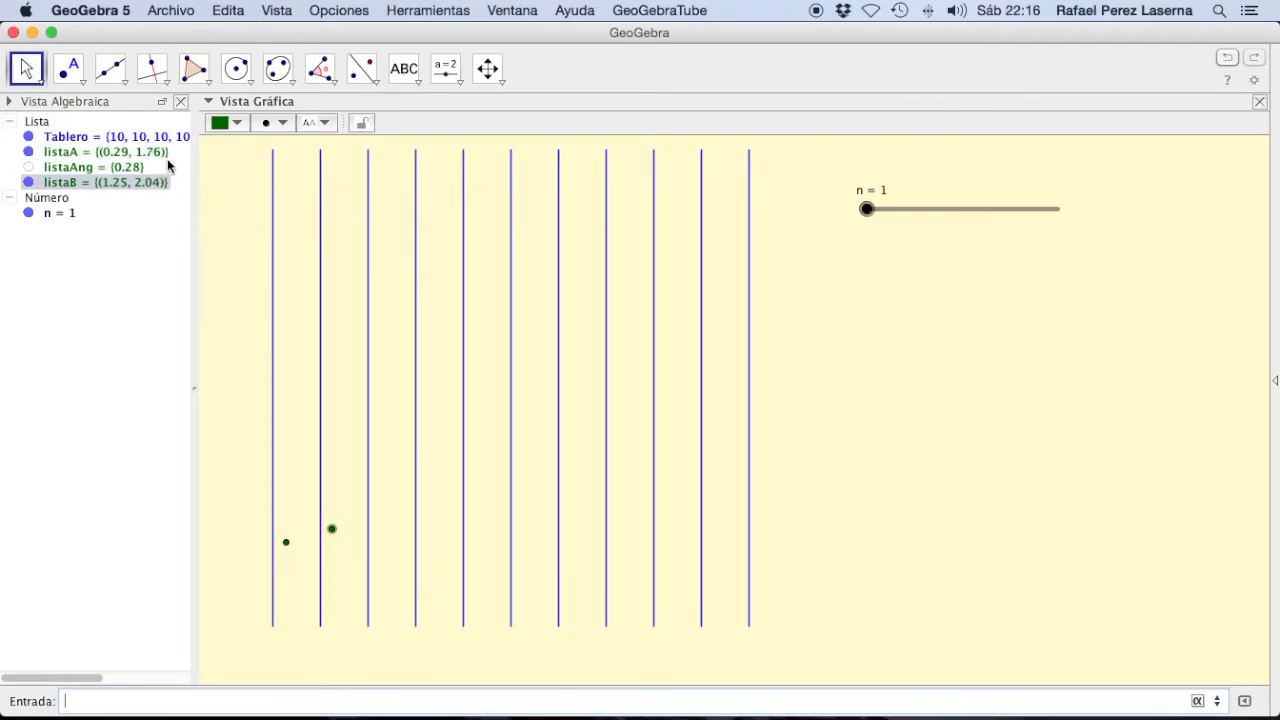
Step: Colour the listaB points red, and test the n slider by raising it to 131 and returning it to 1
left_click(242, 123)
left_click(217, 143)
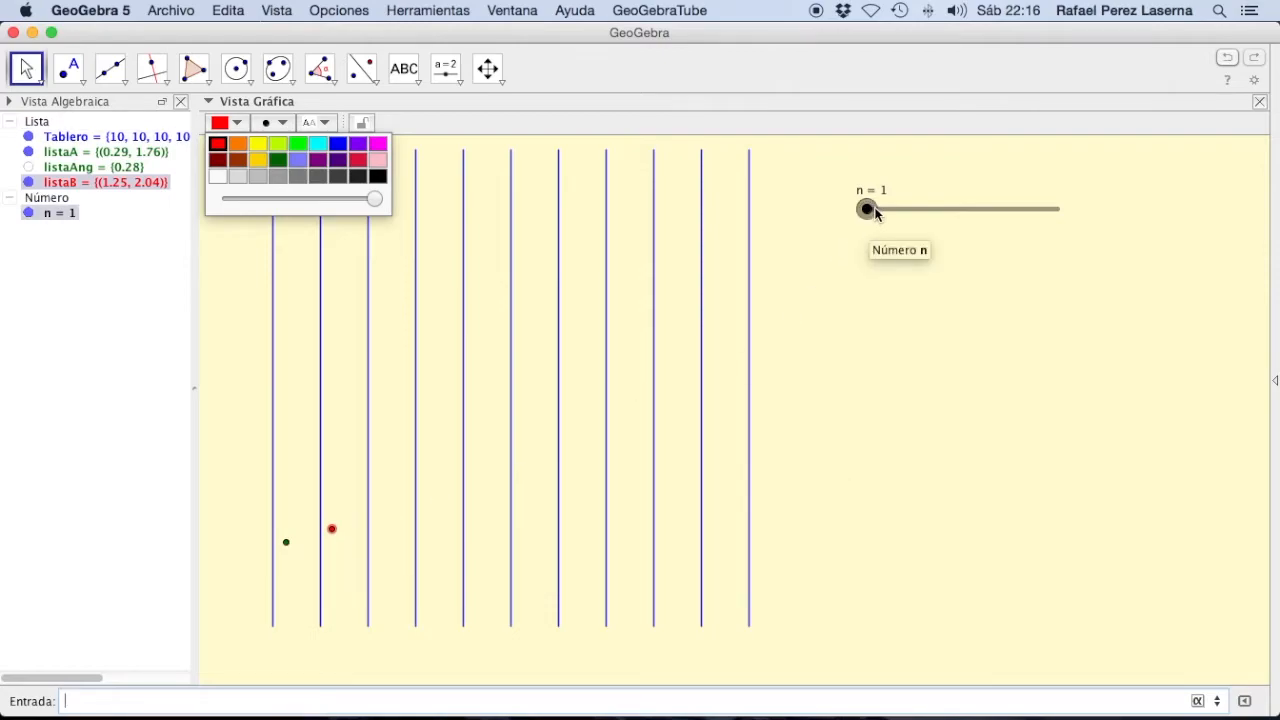
left_click_drag(875, 213, 893, 218)
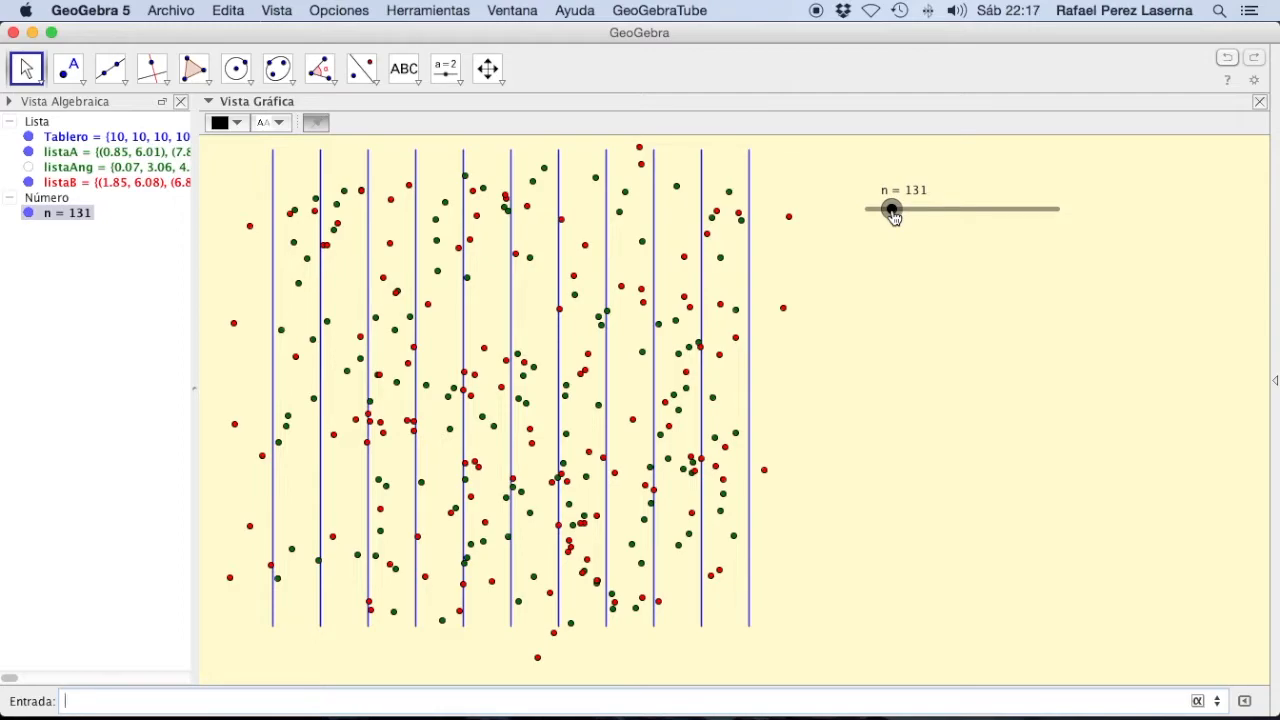
left_click_drag(891, 211, 866, 210)
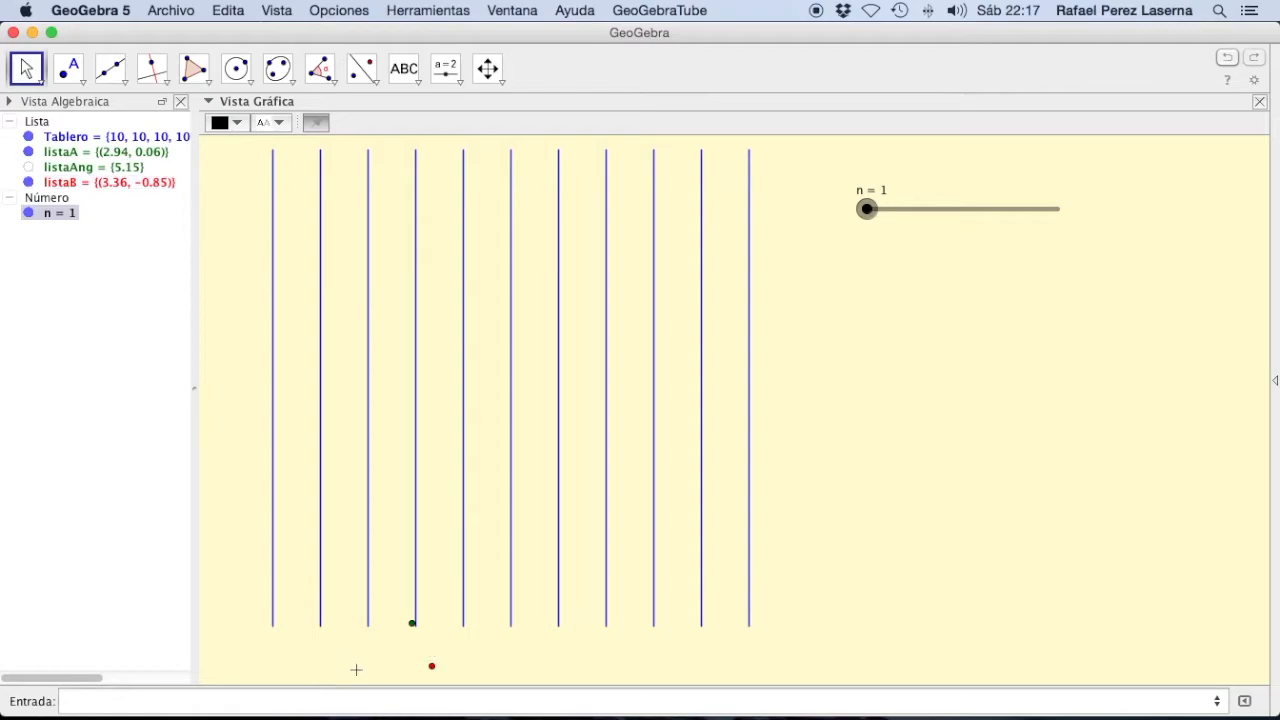
Step: Begin defining listaSeg as a Secuencia with variable, initial and final values, using a two-endpoint Segmento as its expression
left_click(239, 705)
type("listaSeg=Secuenci")
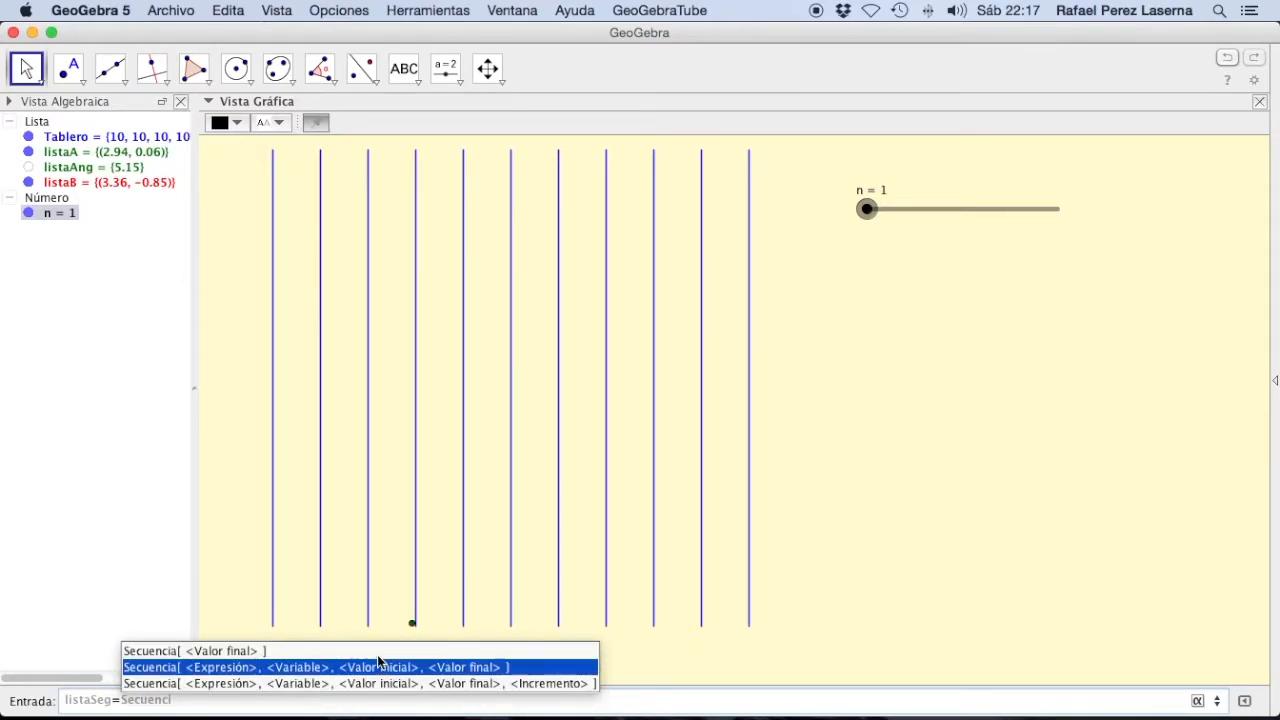
left_click(378, 662)
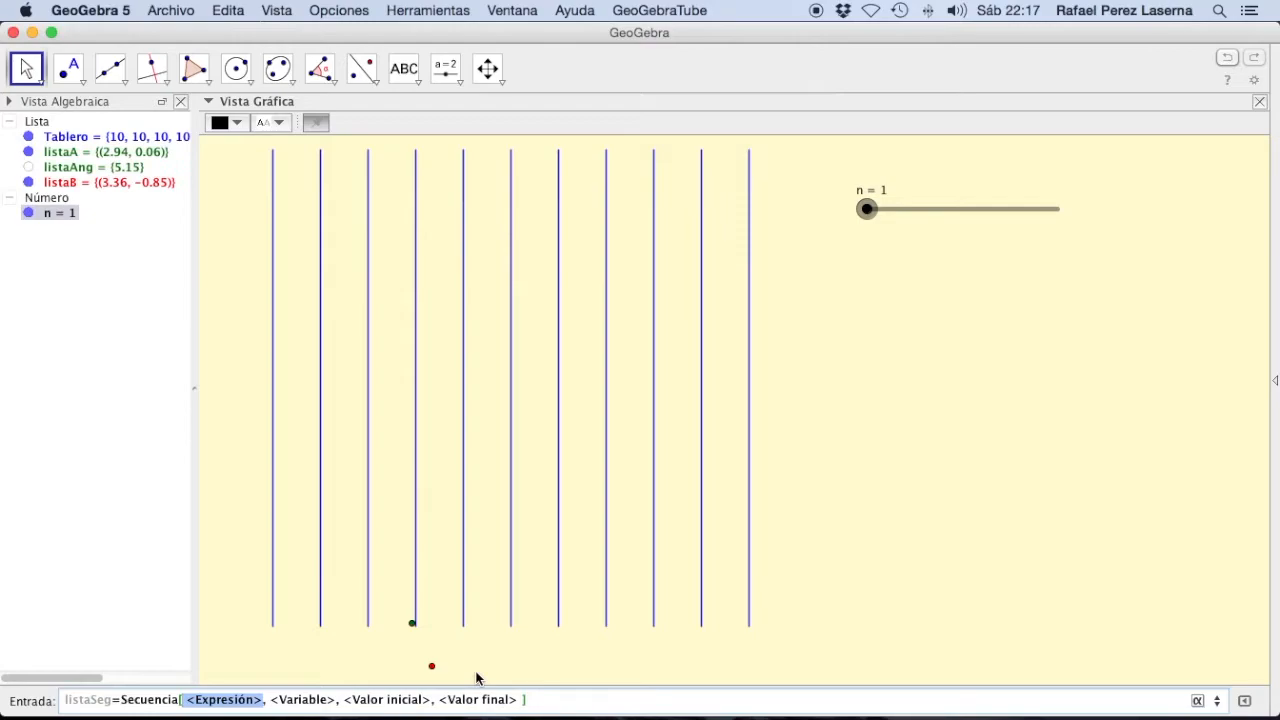
type("Segme")
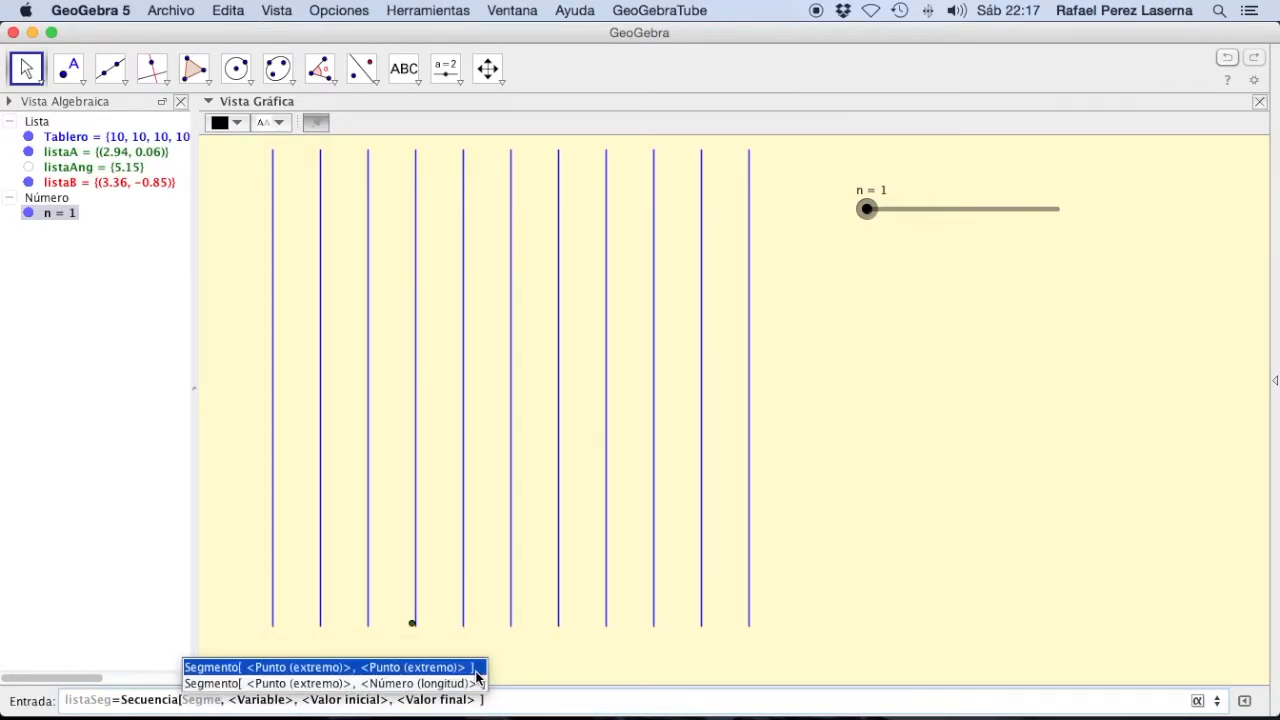
left_click(476, 670)
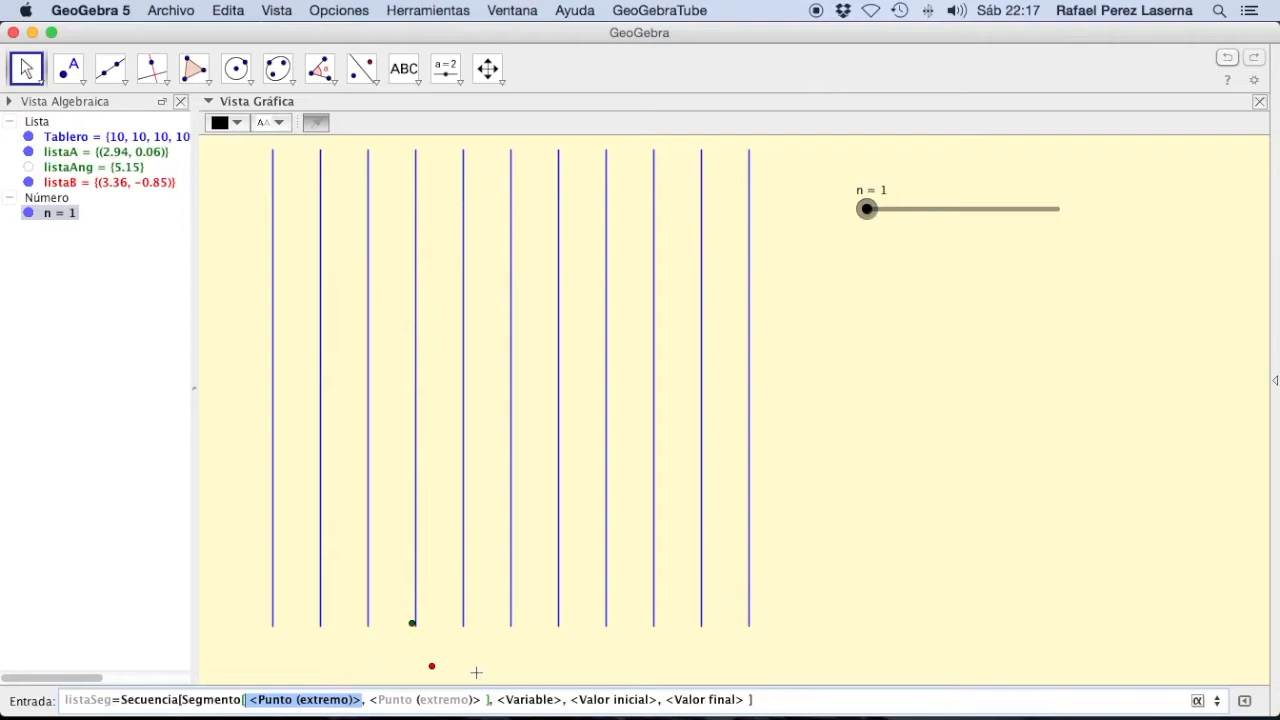
Step: Enter Elemento[listaA, k] as the first endpoint of the Segmento in the listaSeg expression
type("leme")
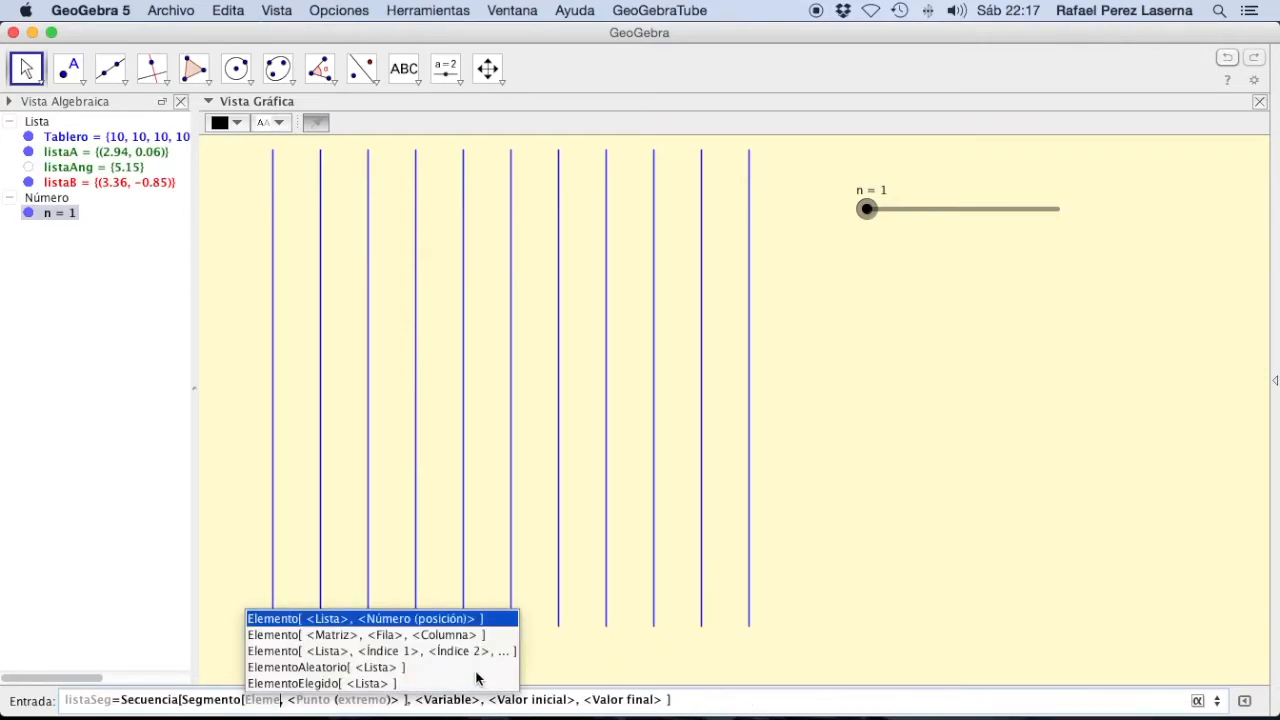
key("Return")
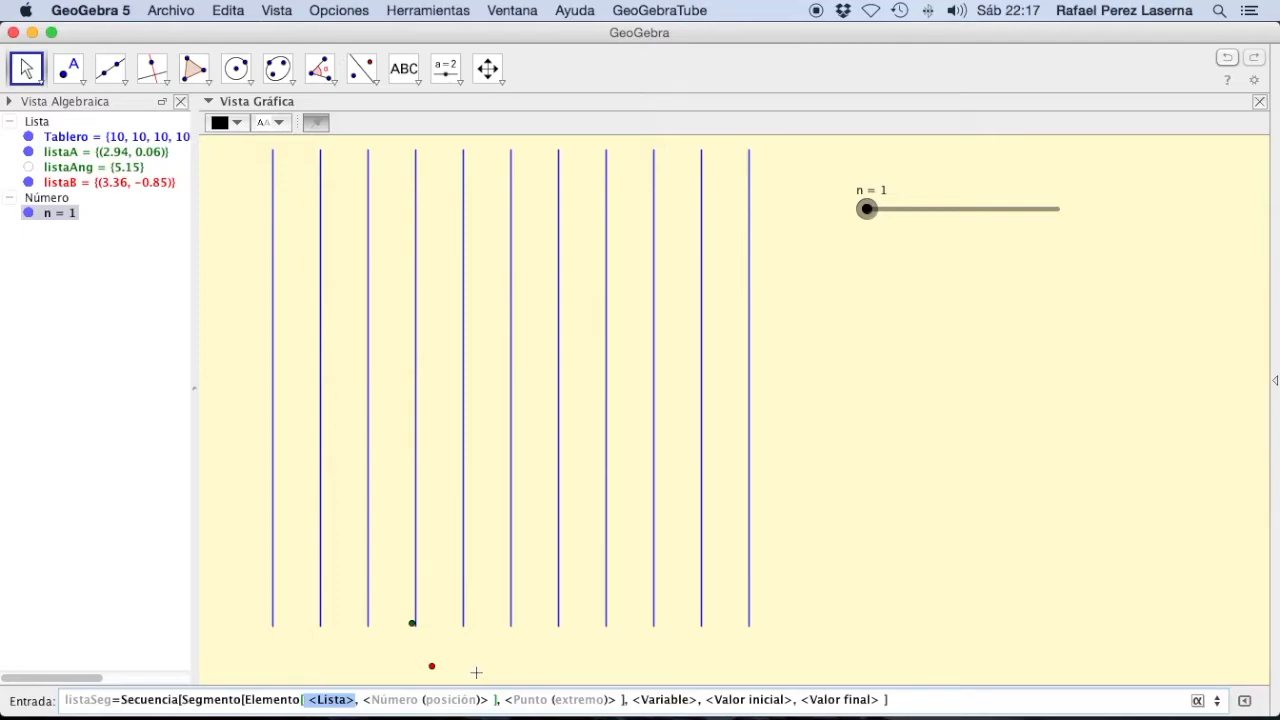
type("listaA")
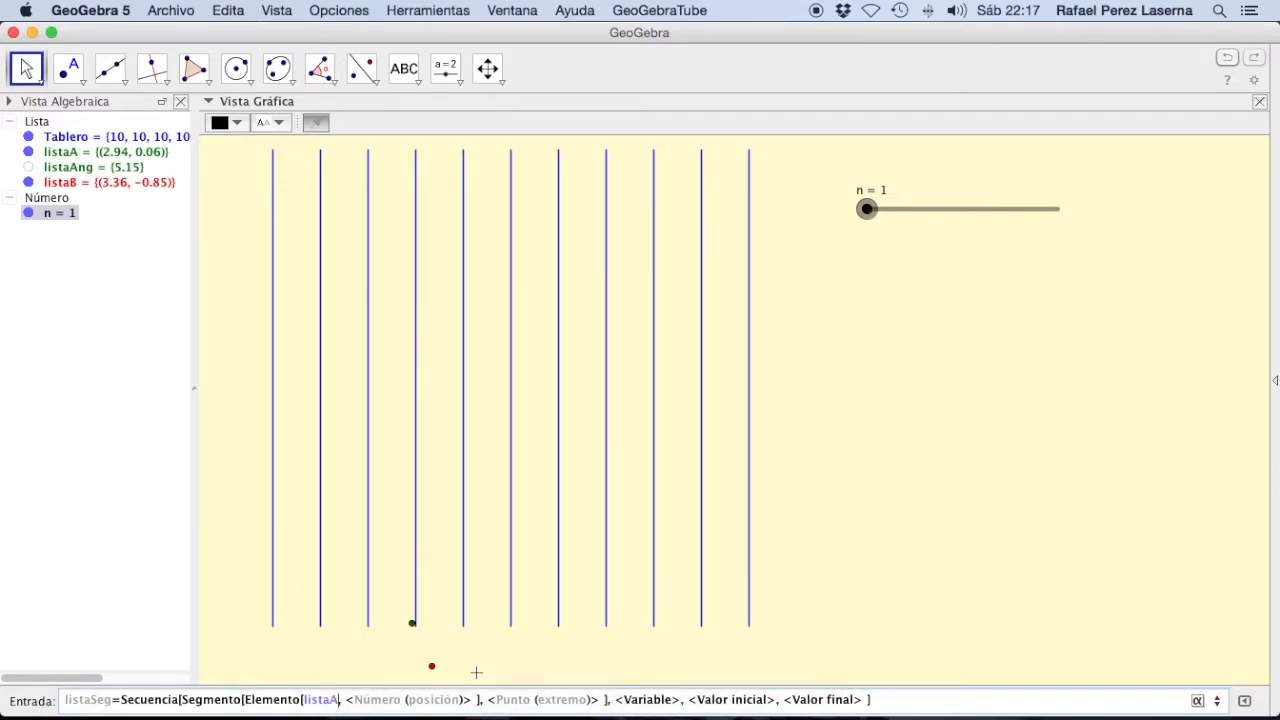
key("Tab")
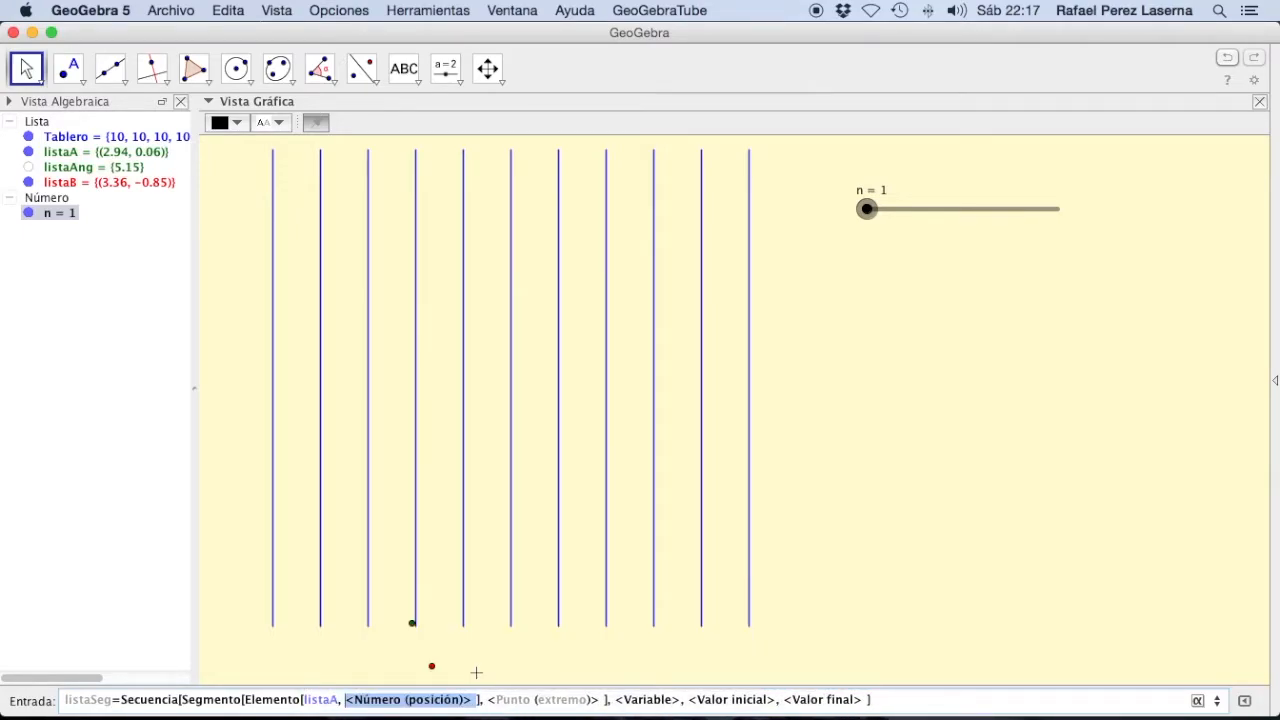
type("k")
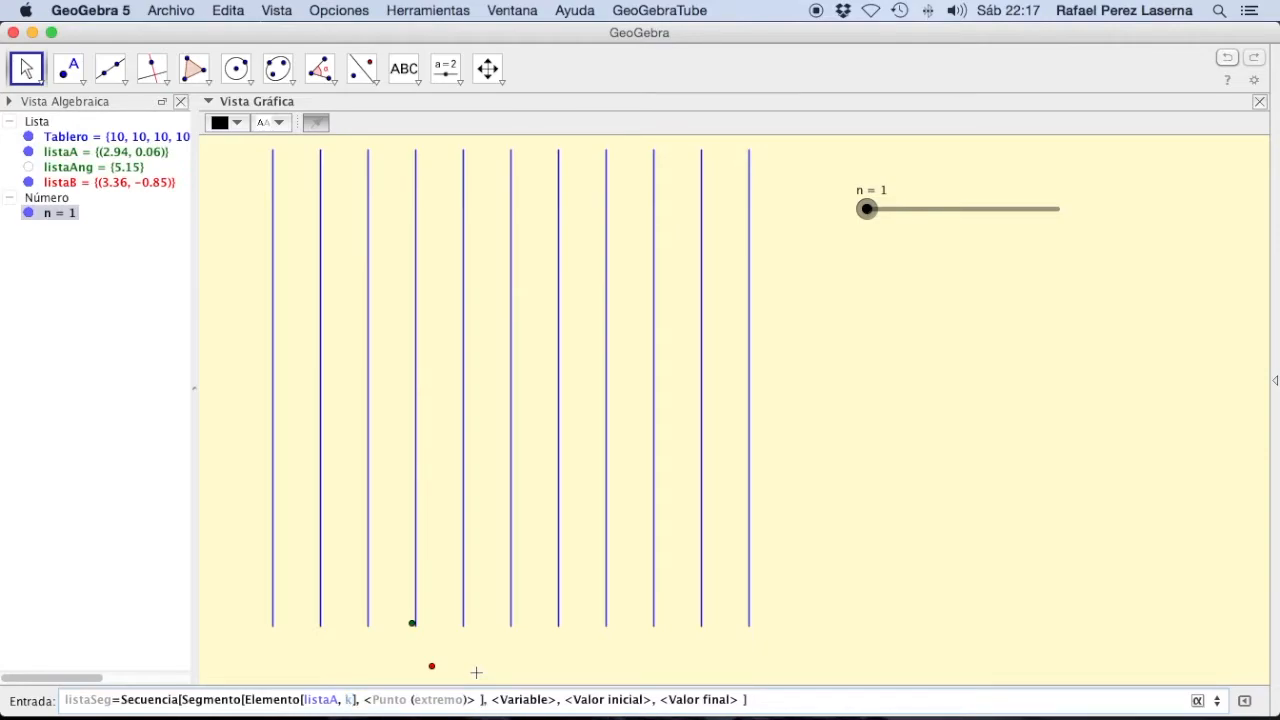
Step: Enter Elemento[listaB, k] as the second endpoint of the Segmento in the listaSeg expression
key("Tab")
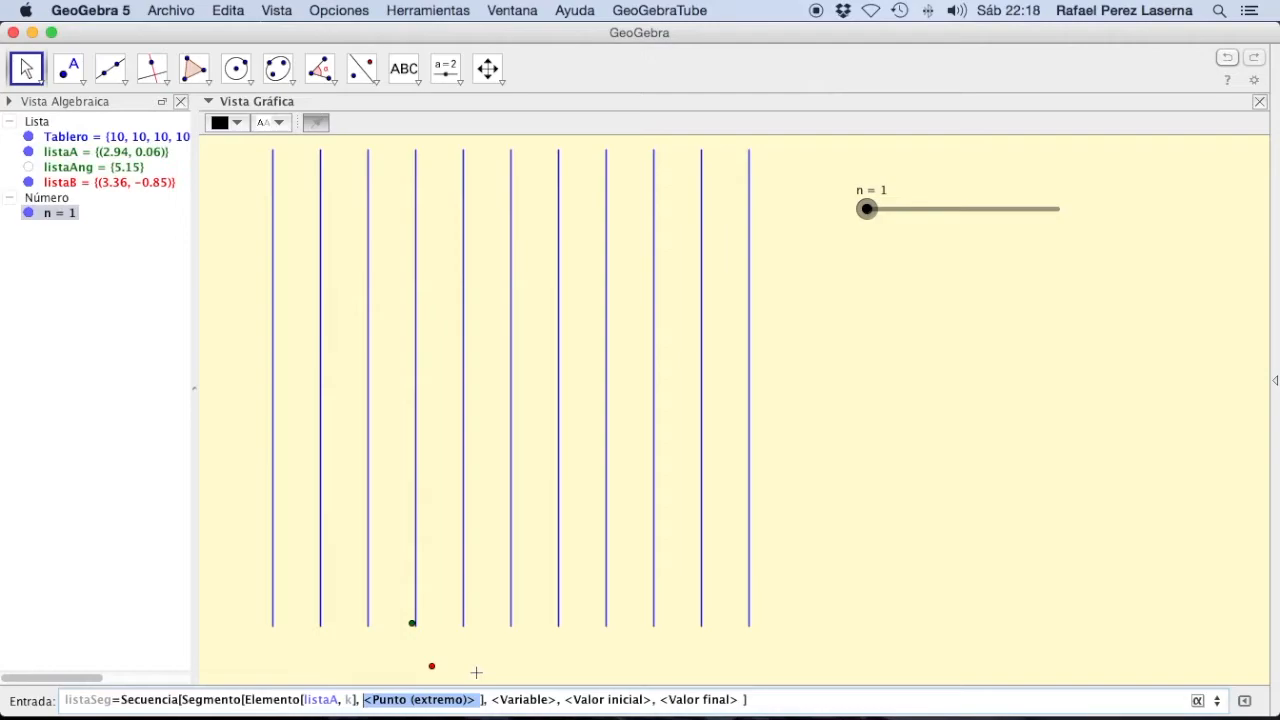
type("Elem")
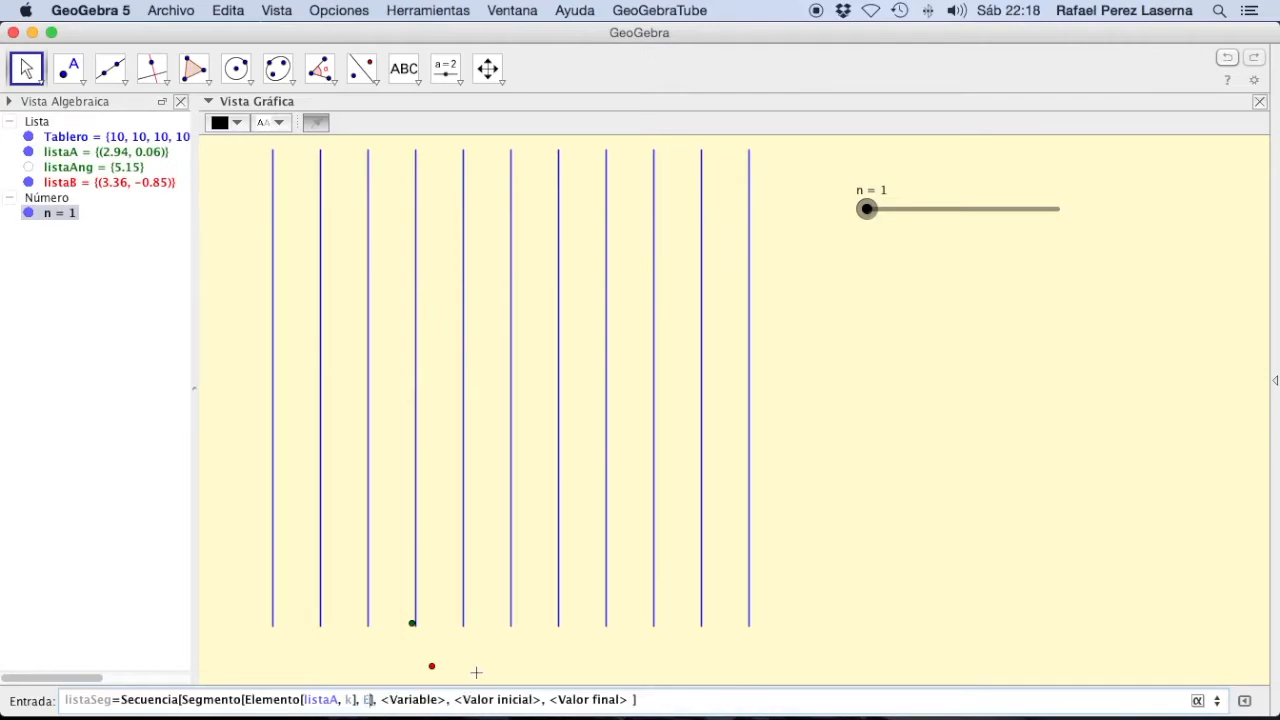
key("Return")
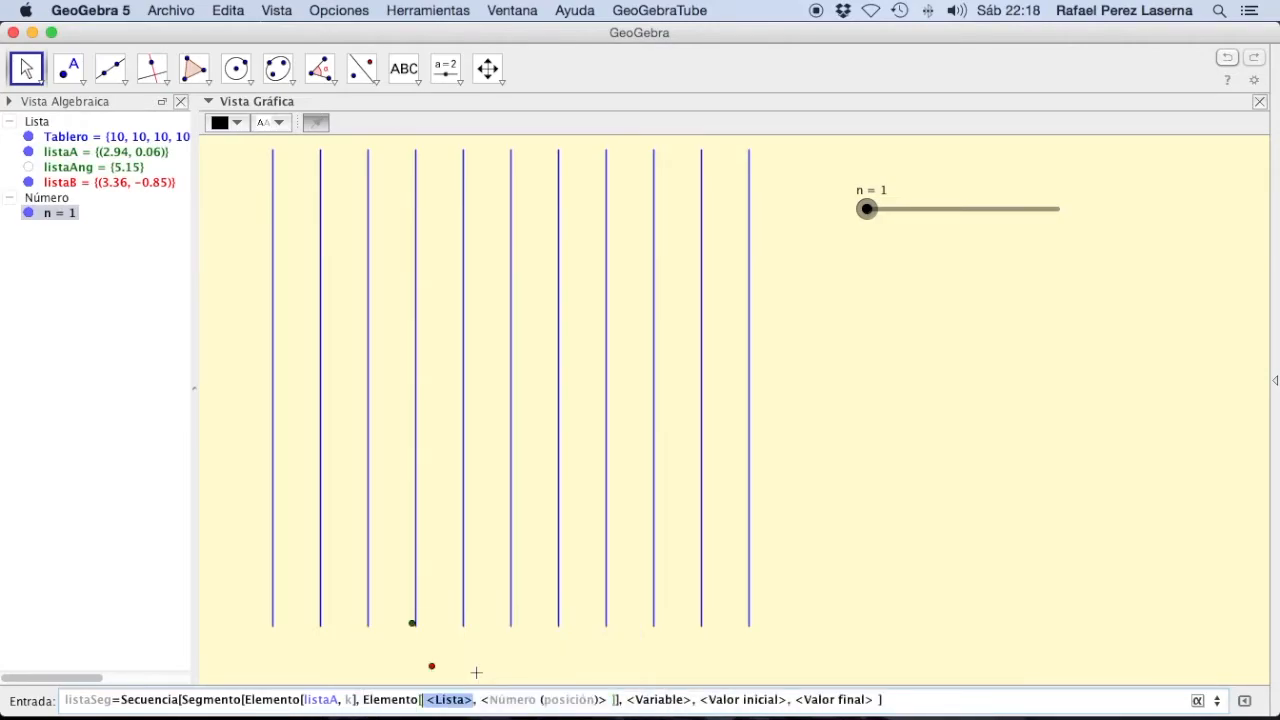
type("listaB")
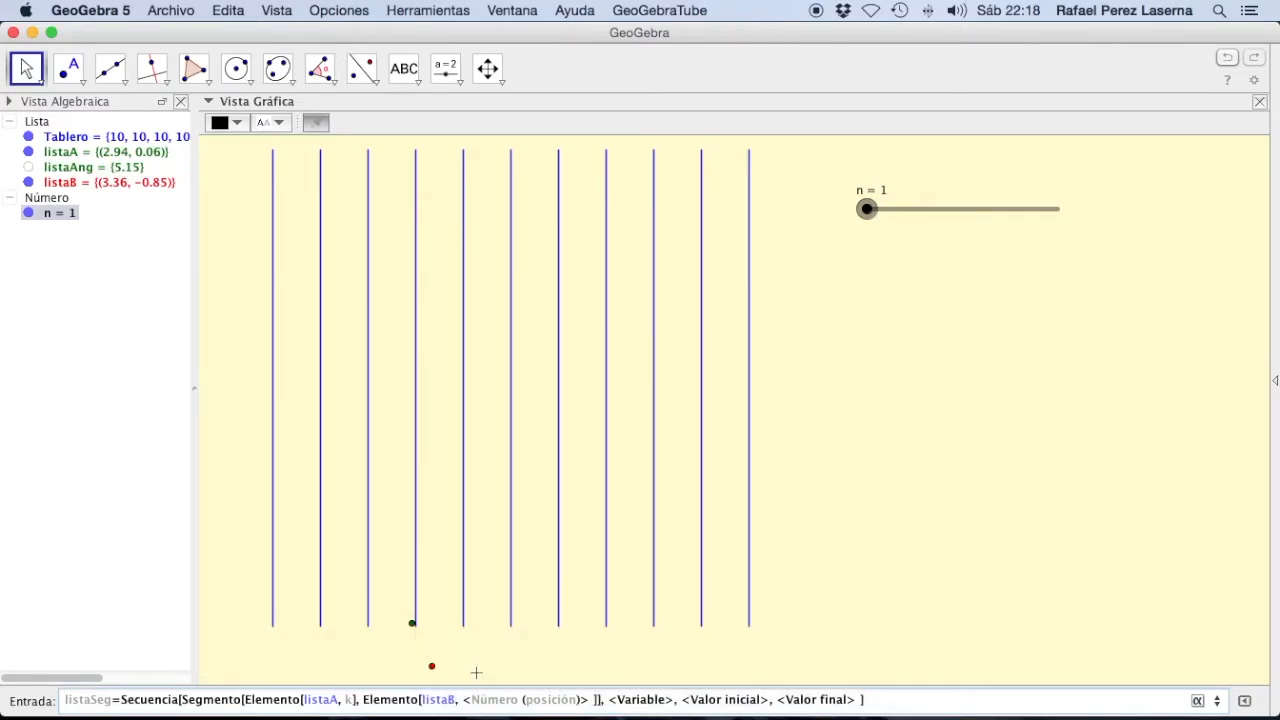
key("Tab")
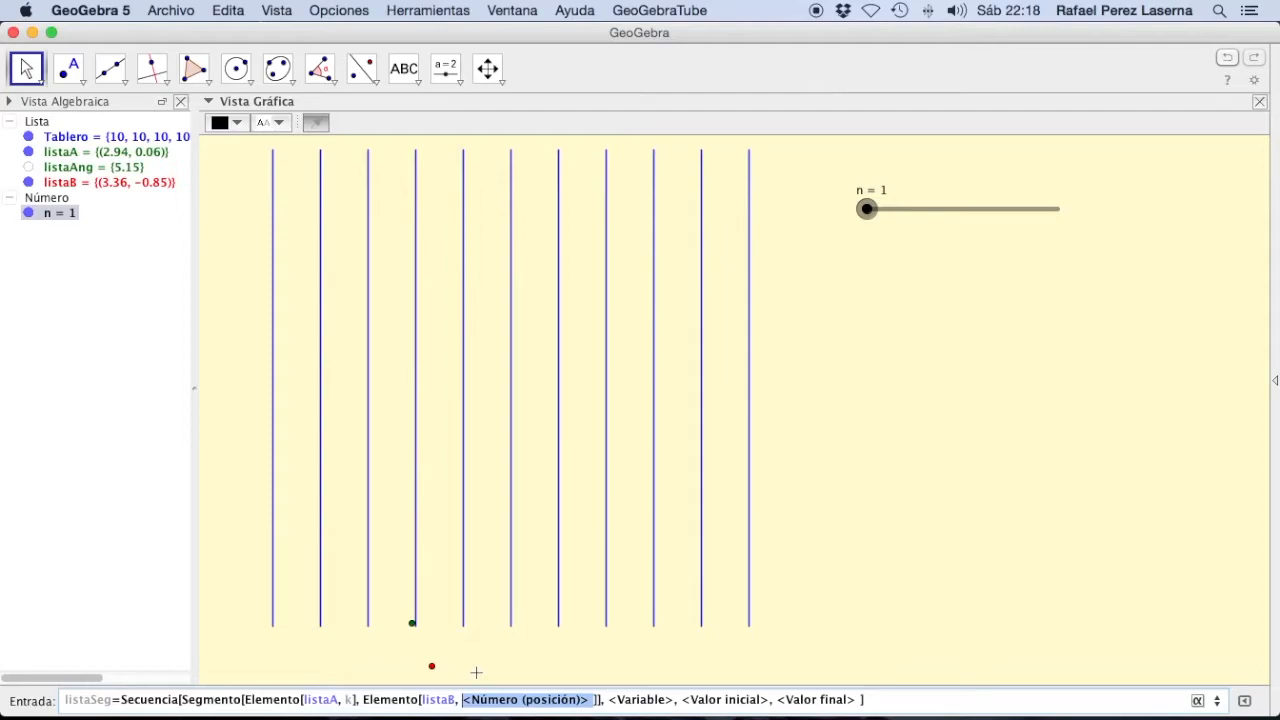
type("k")
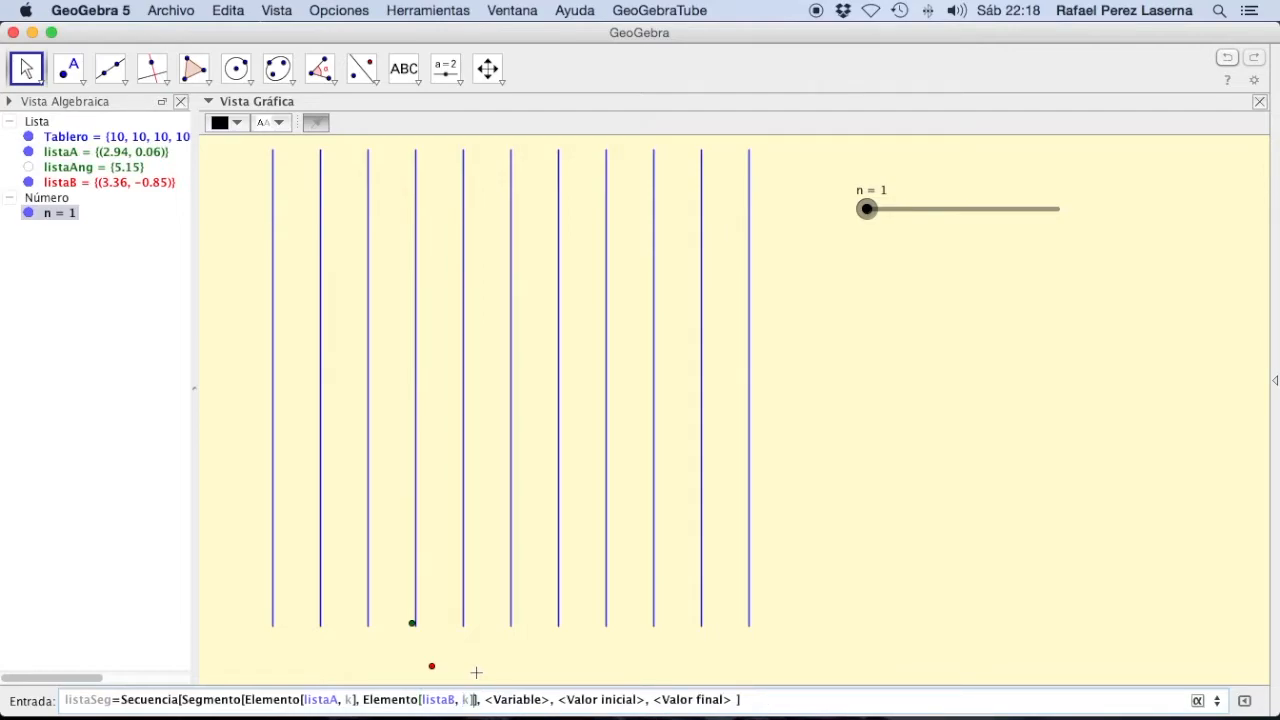
Step: Complete the listaSeg Secuencia with variable k running from 1 to n, and create the list of segments
key("Tab")
type("k")
key("Tab")
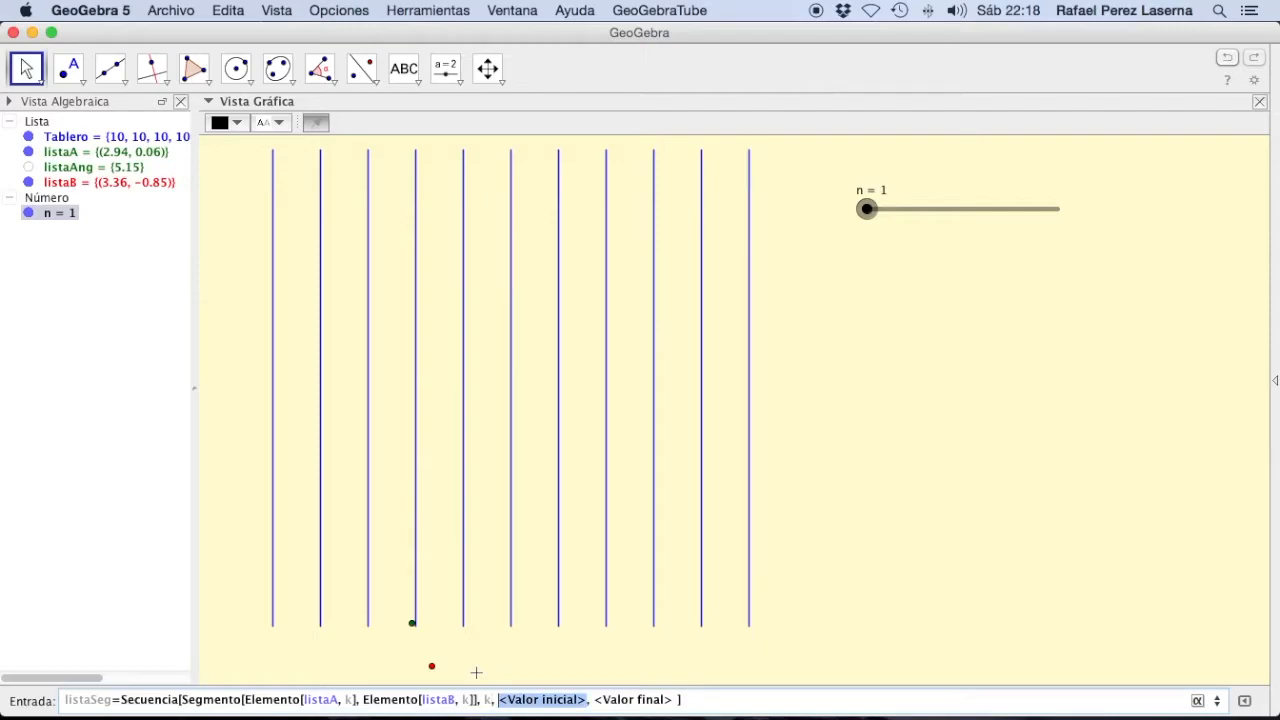
type("1")
key("Tab")
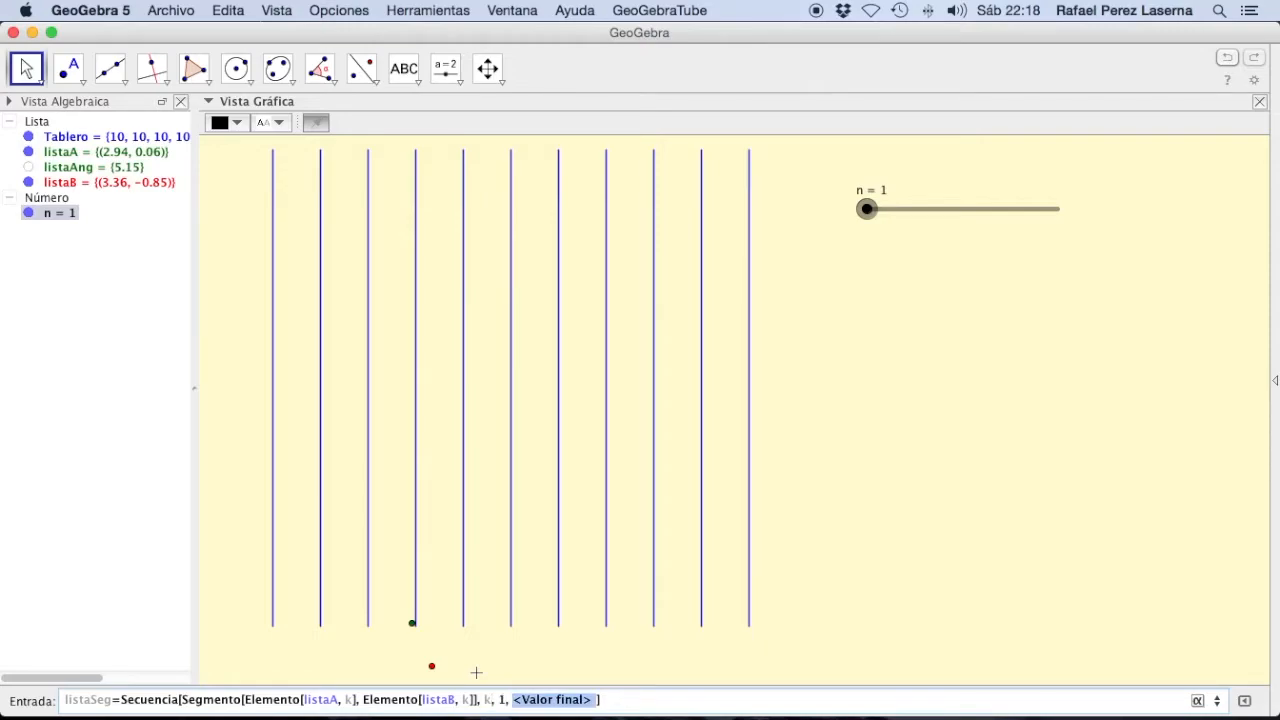
type("n")
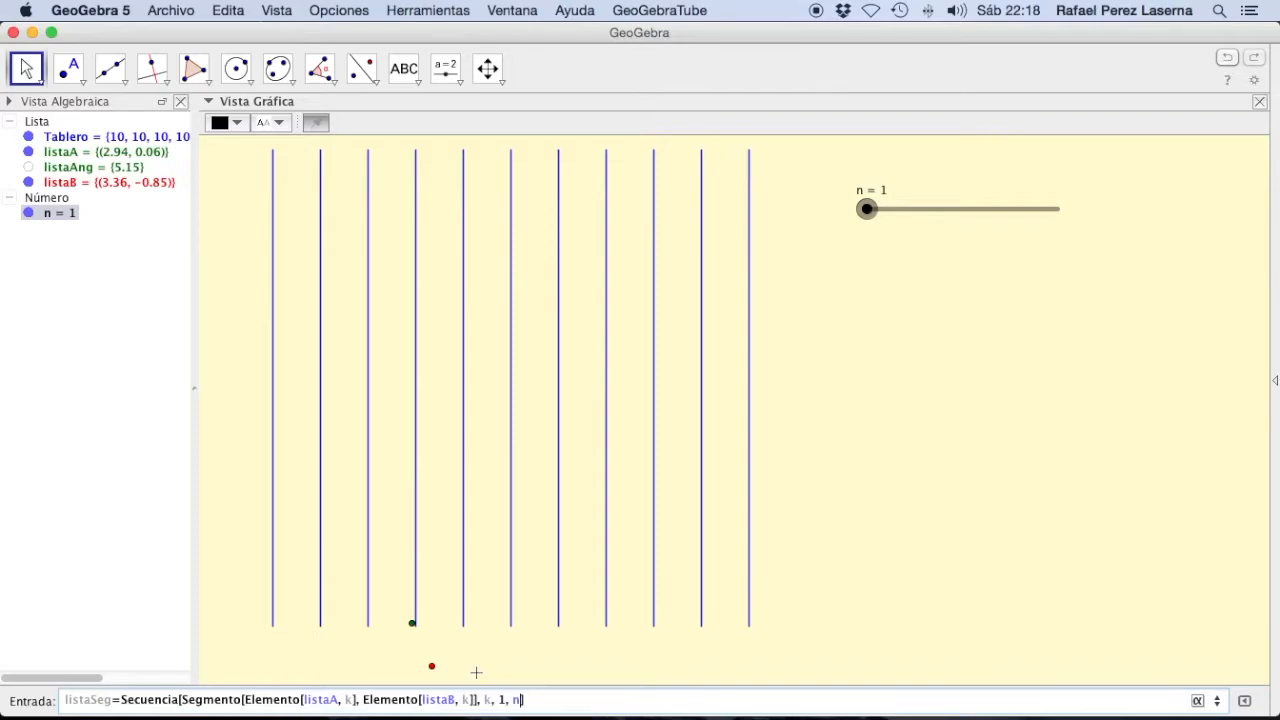
left_click(555, 700)
key("Return")
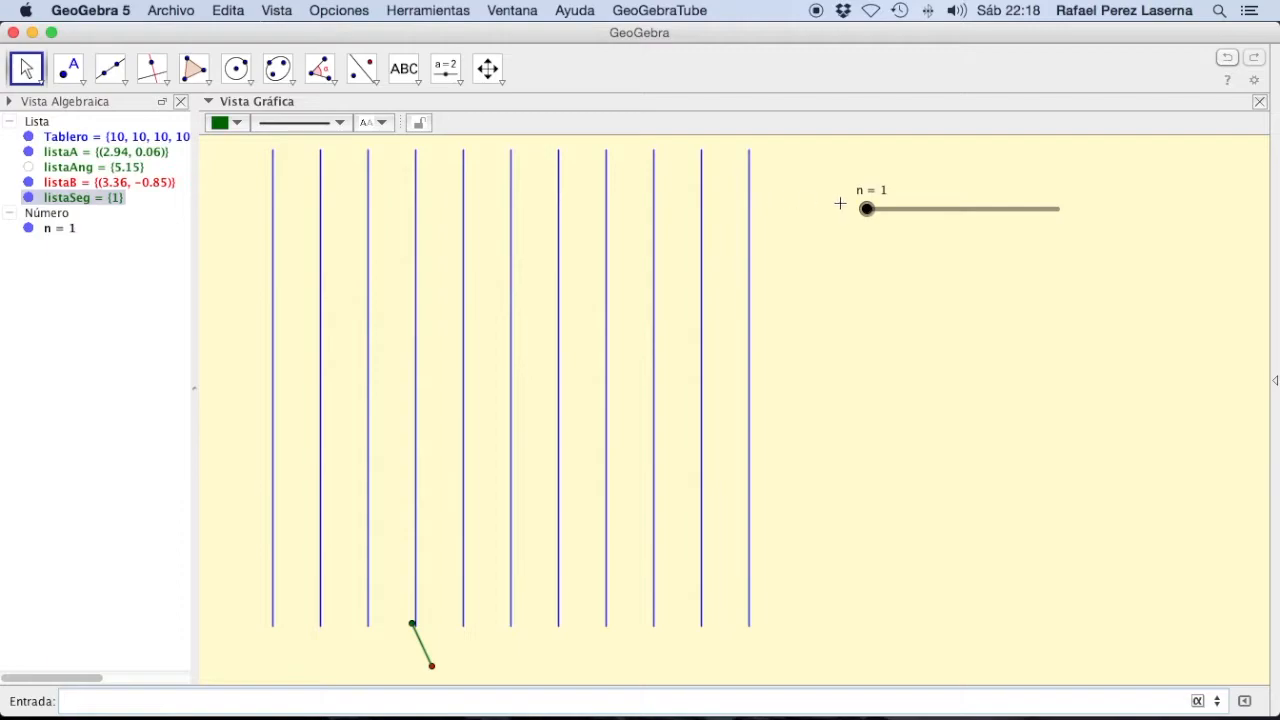
Step: Raise the n slider to 136 and hide the listaB and listaA points
left_click_drag(866, 209, 892, 210)
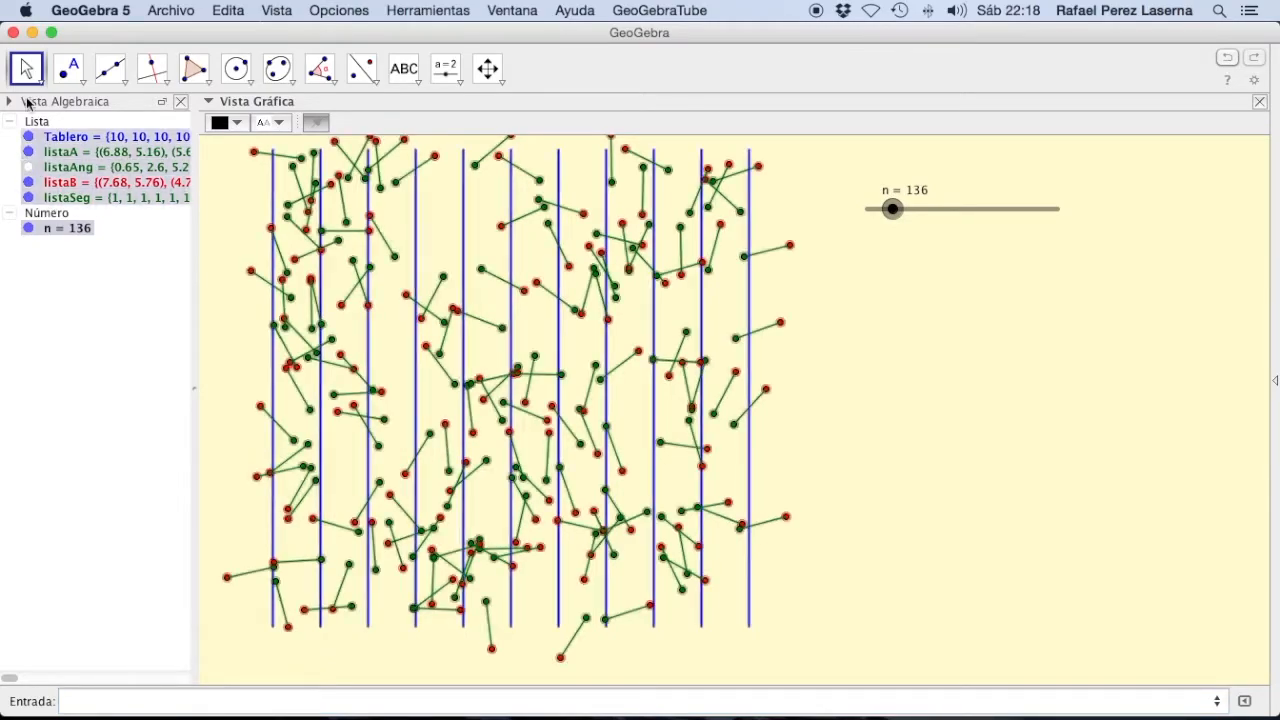
left_click(28, 183)
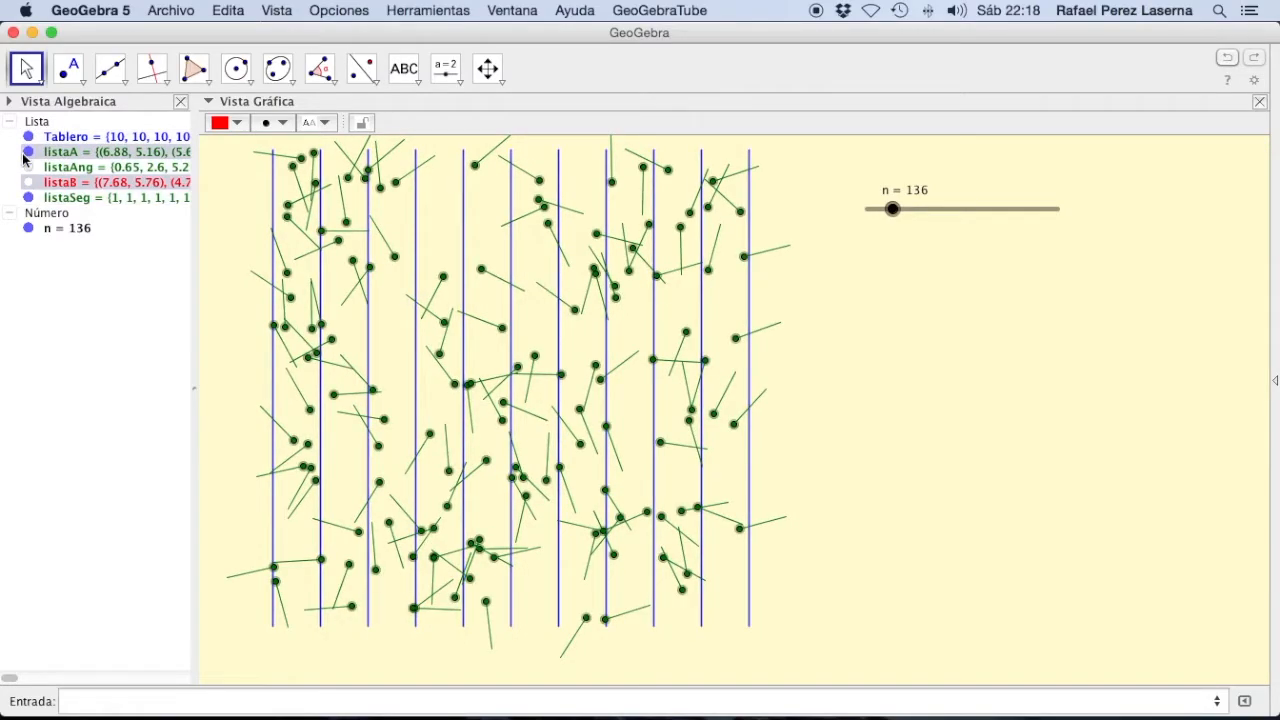
left_click(28, 154)
Step: Colour the listaSeg segments magenta-red 204, 0, 102 (#CC0066)
left_click(103, 196)
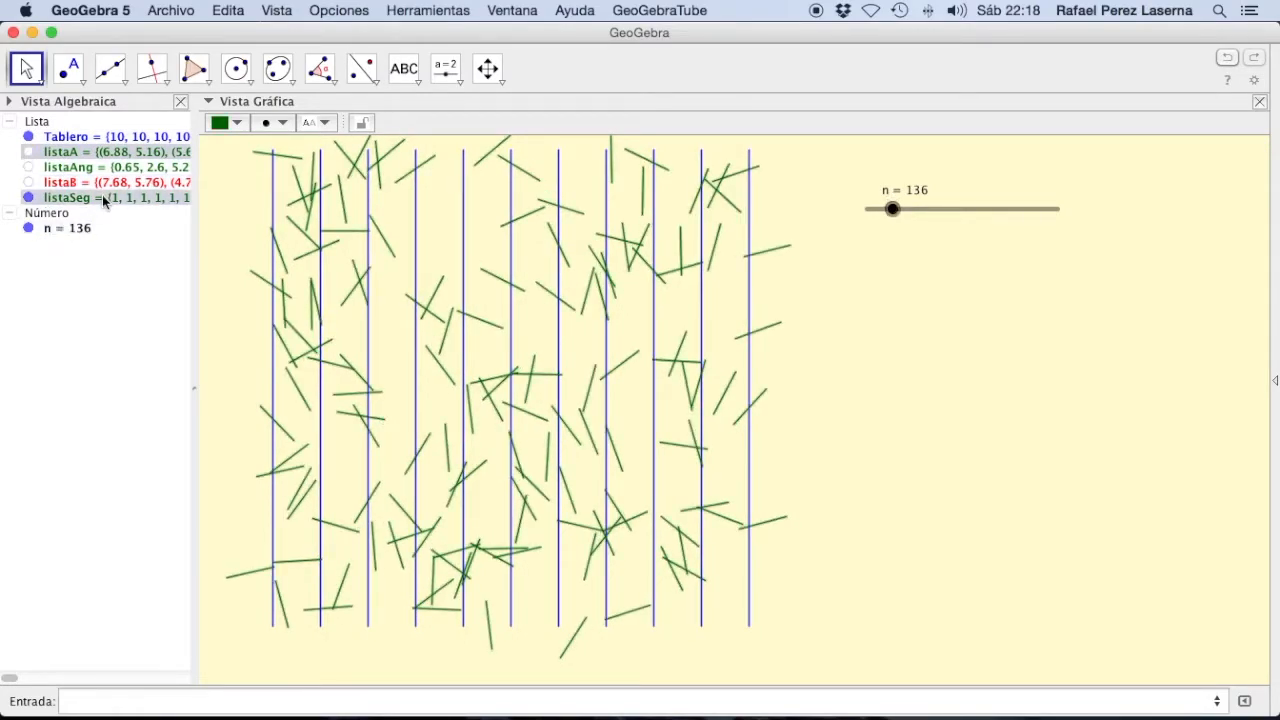
left_click(234, 123)
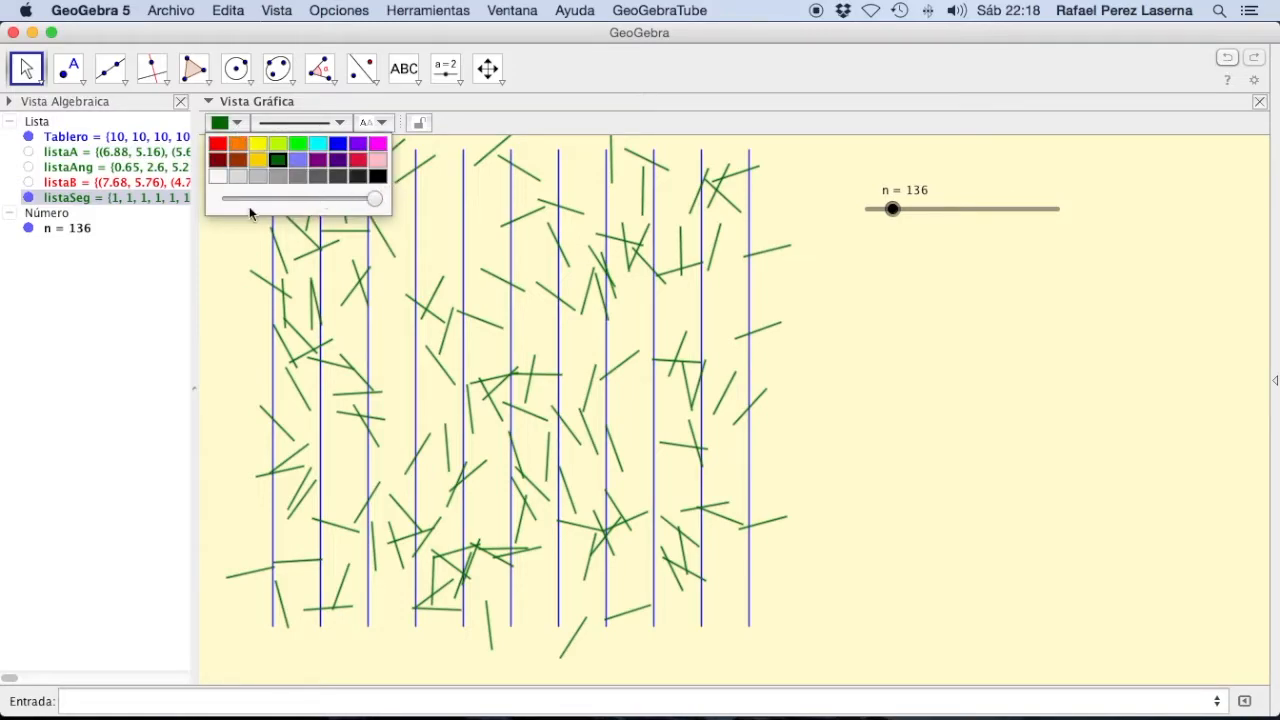
left_click(357, 162)
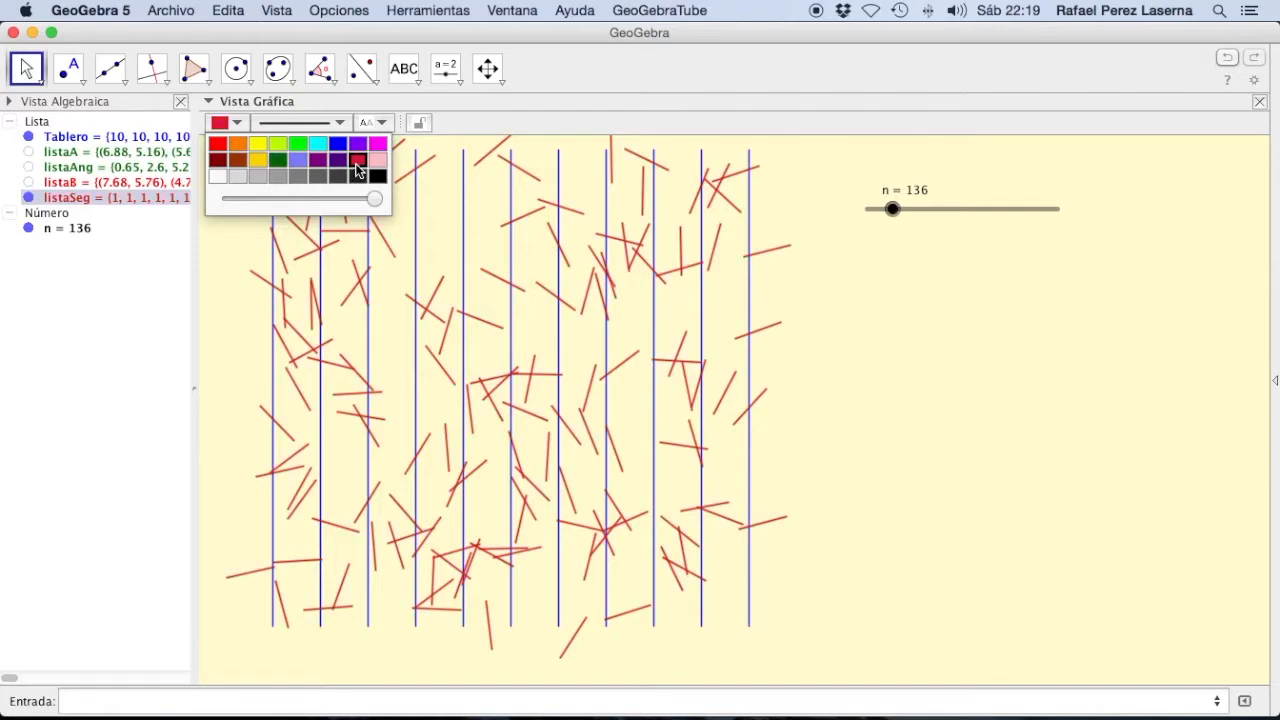
right_click(77, 198)
left_click(146, 351)
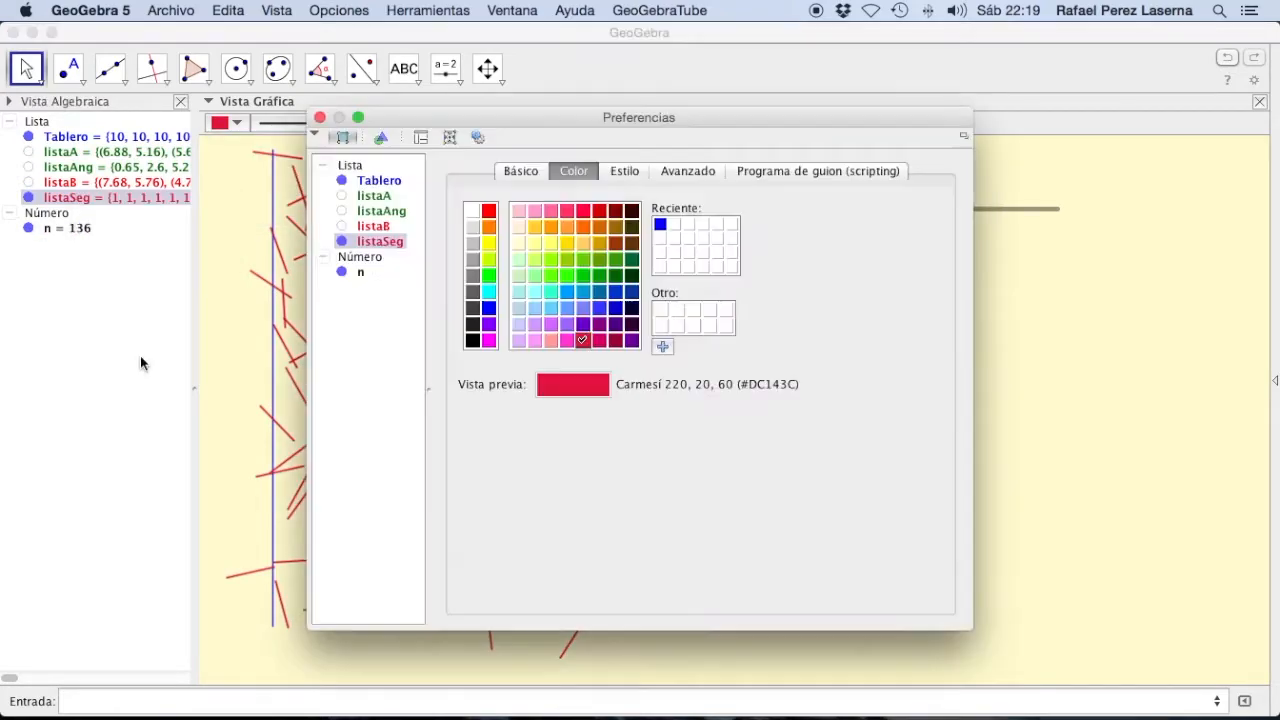
left_click(600, 341)
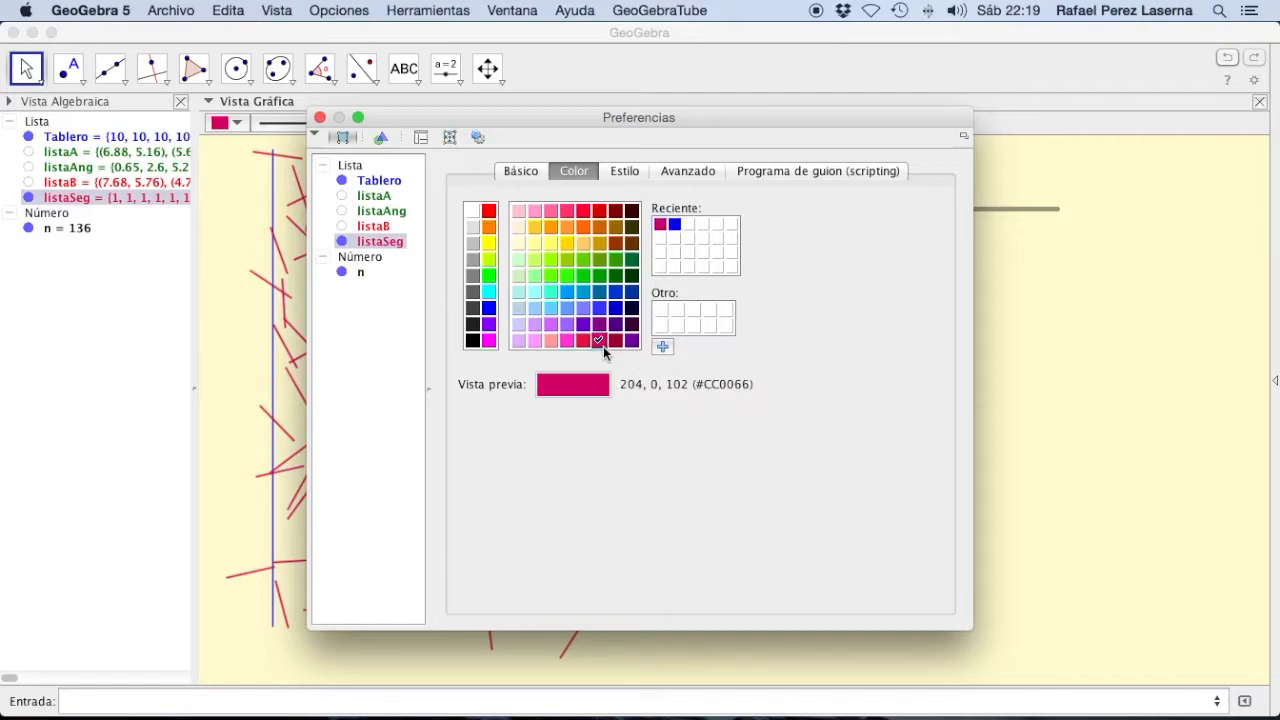
left_click(319, 117)
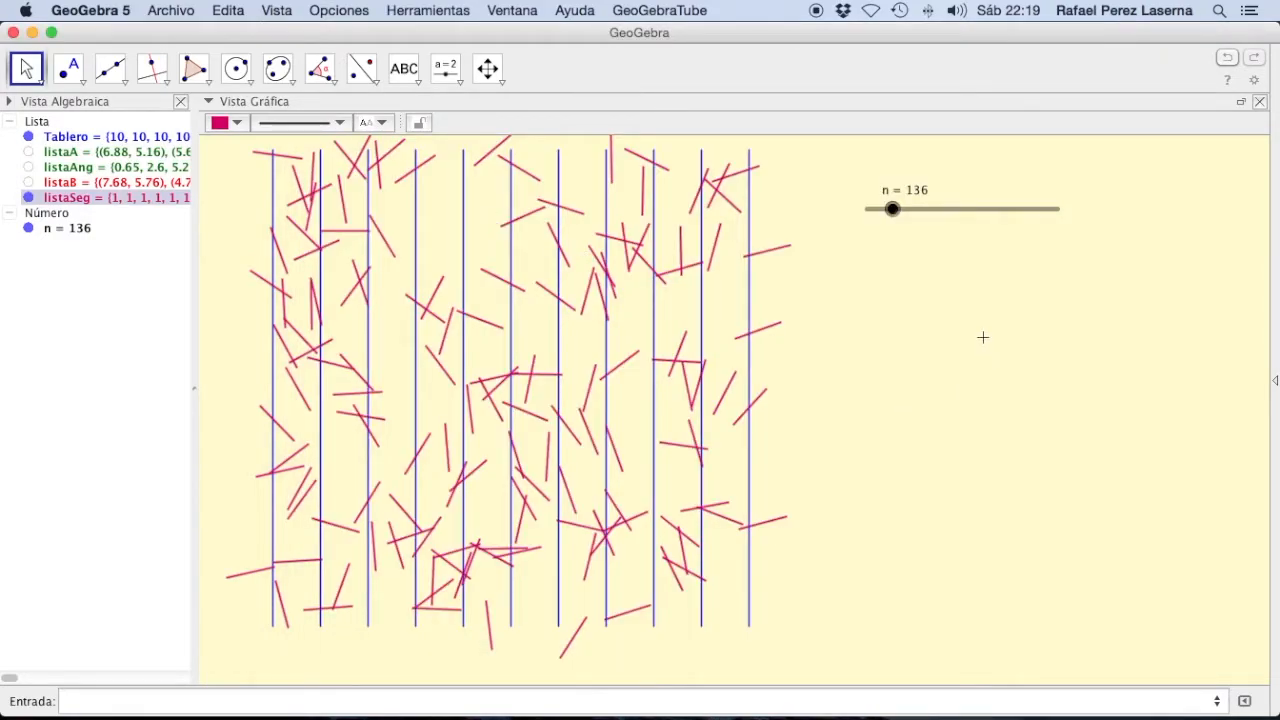
Step: Test the needle simulation by raising the n slider to 206 and 1000, and return it to 1
left_click(893, 210)
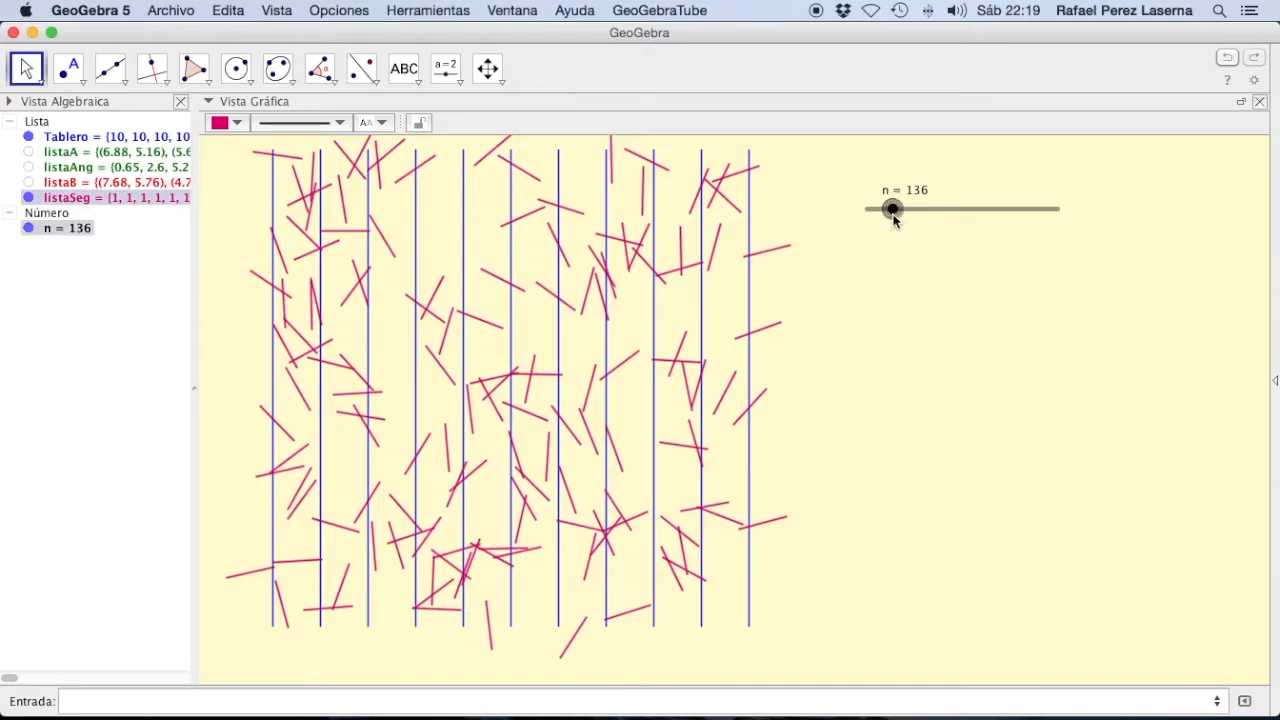
key("Right")
left_click_drag(895, 222, 907, 222)
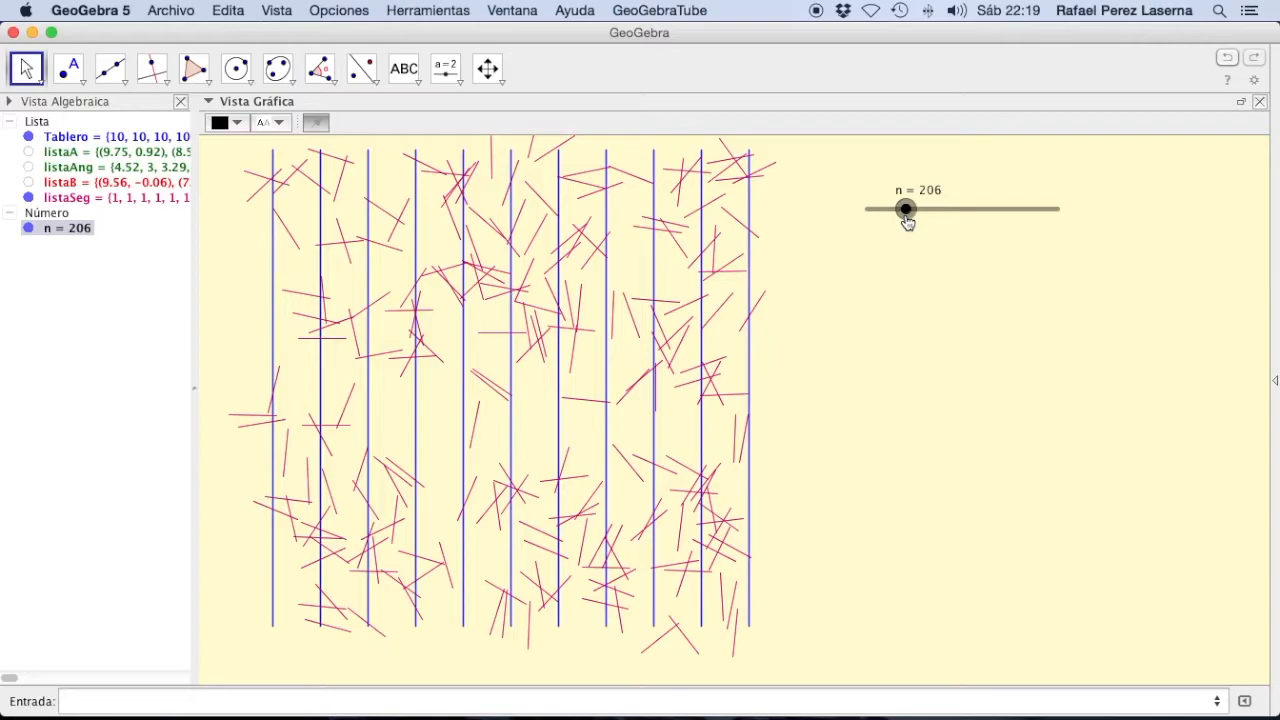
left_click_drag(907, 221, 1070, 228)
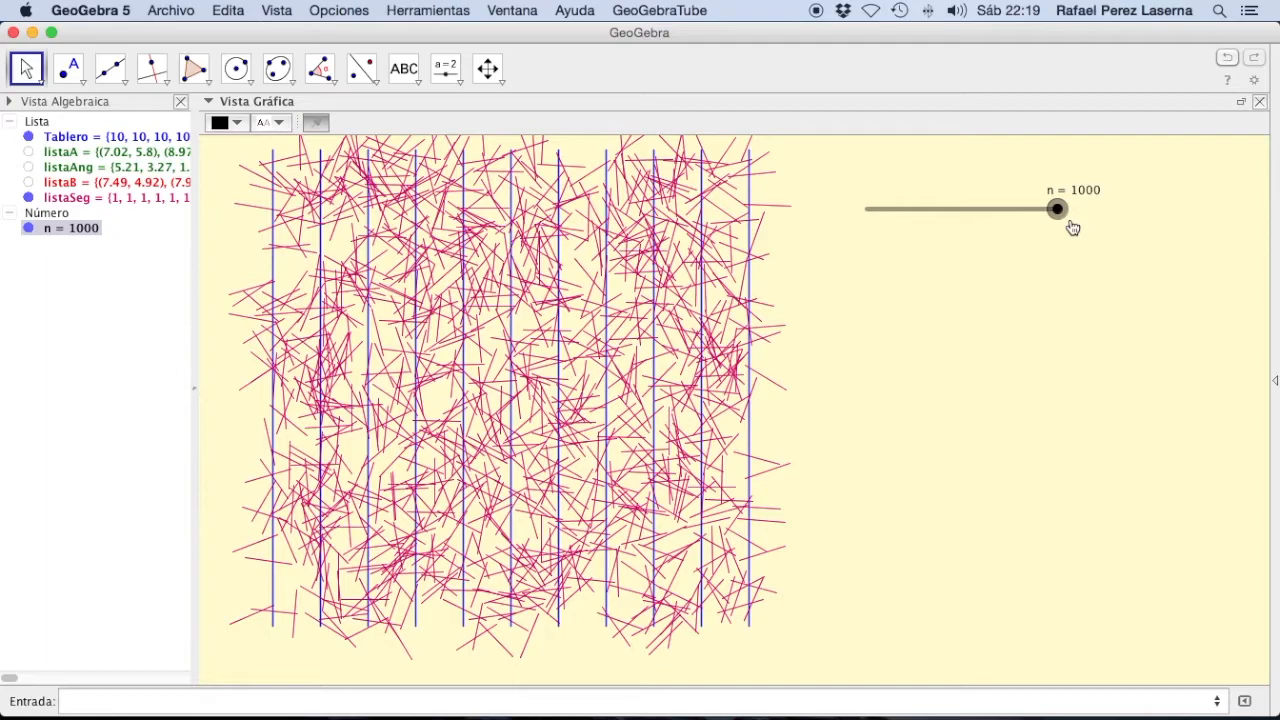
mouse_move(1072, 228)
left_mouse_down()
mouse_move(1026, 223)
mouse_move(1062, 228)
left_mouse_up()
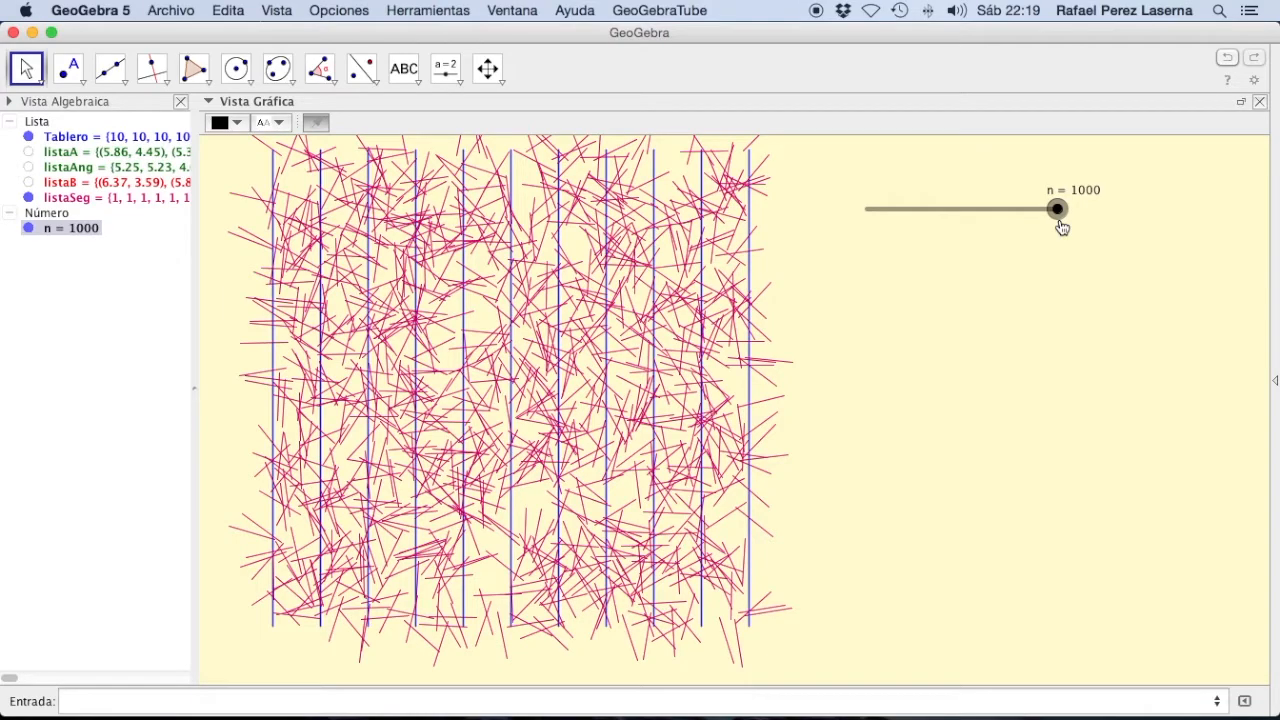
left_click_drag(1062, 228, 866, 224)
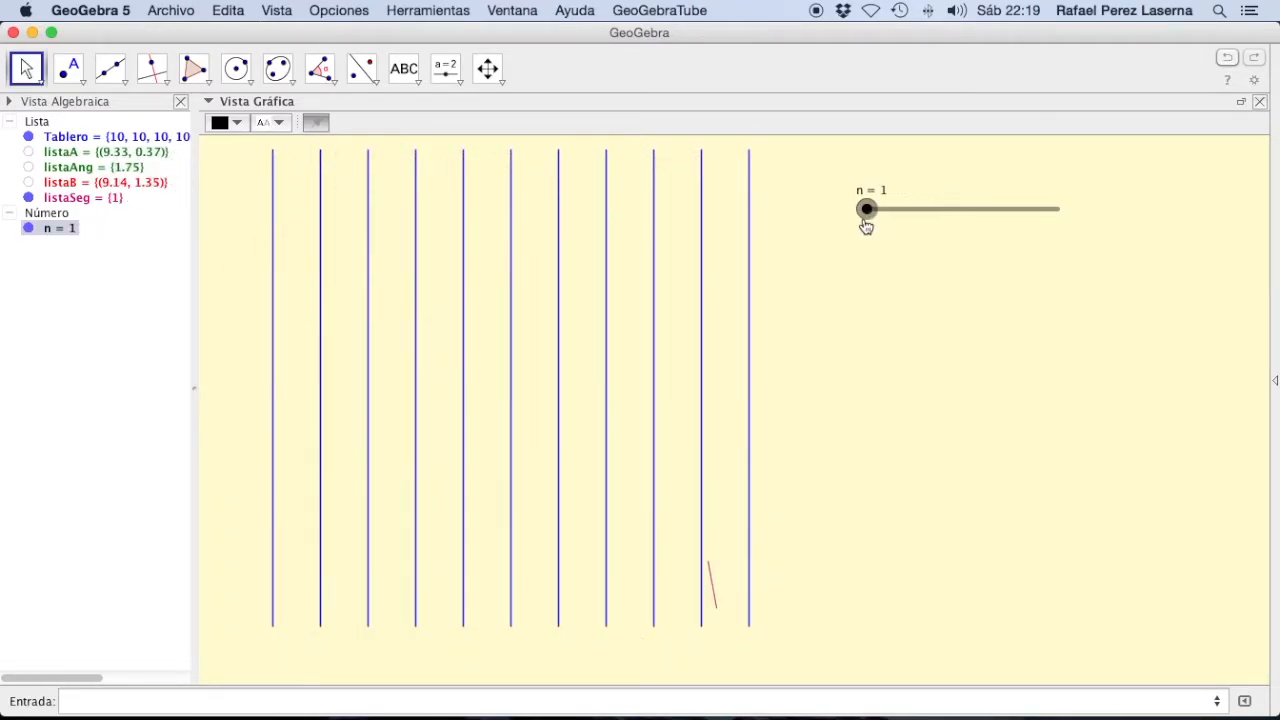
scroll(863, 226, "down", 1)
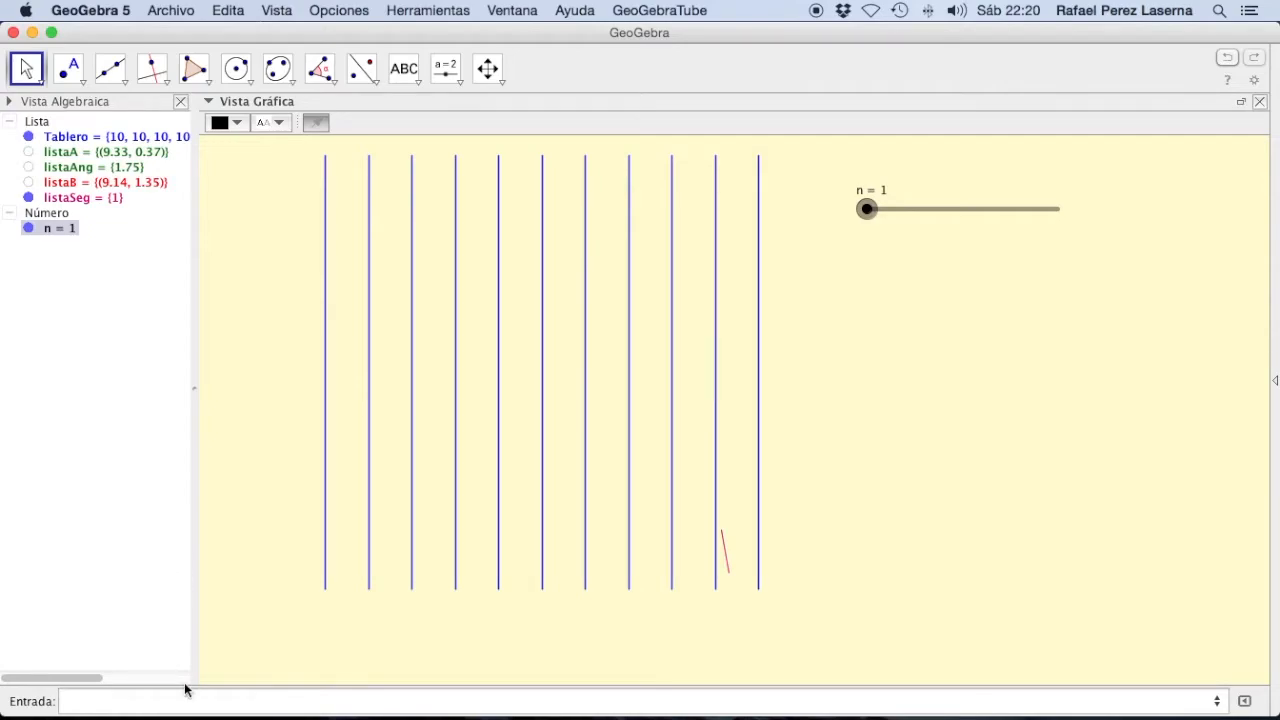
mouse_move(169, 712)
left_click(328, 706)
type("ta")
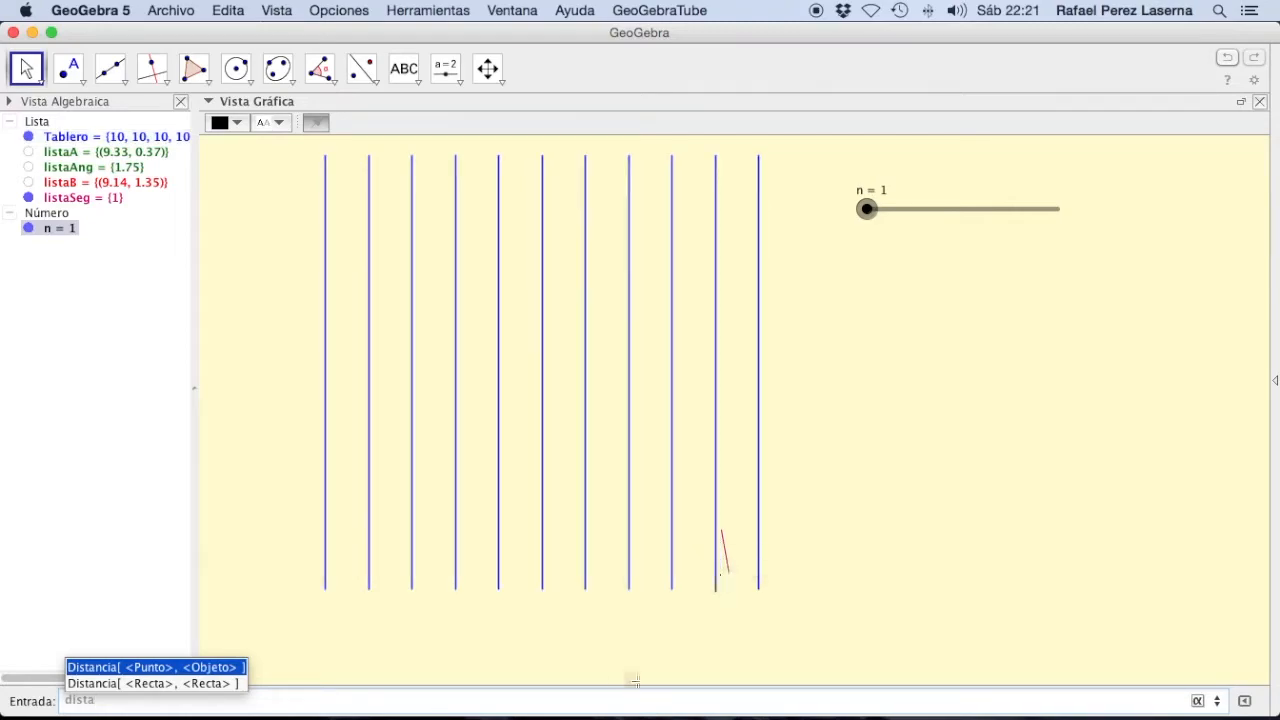
left_click(253, 705)
left_click_drag(62, 702, 108, 697)
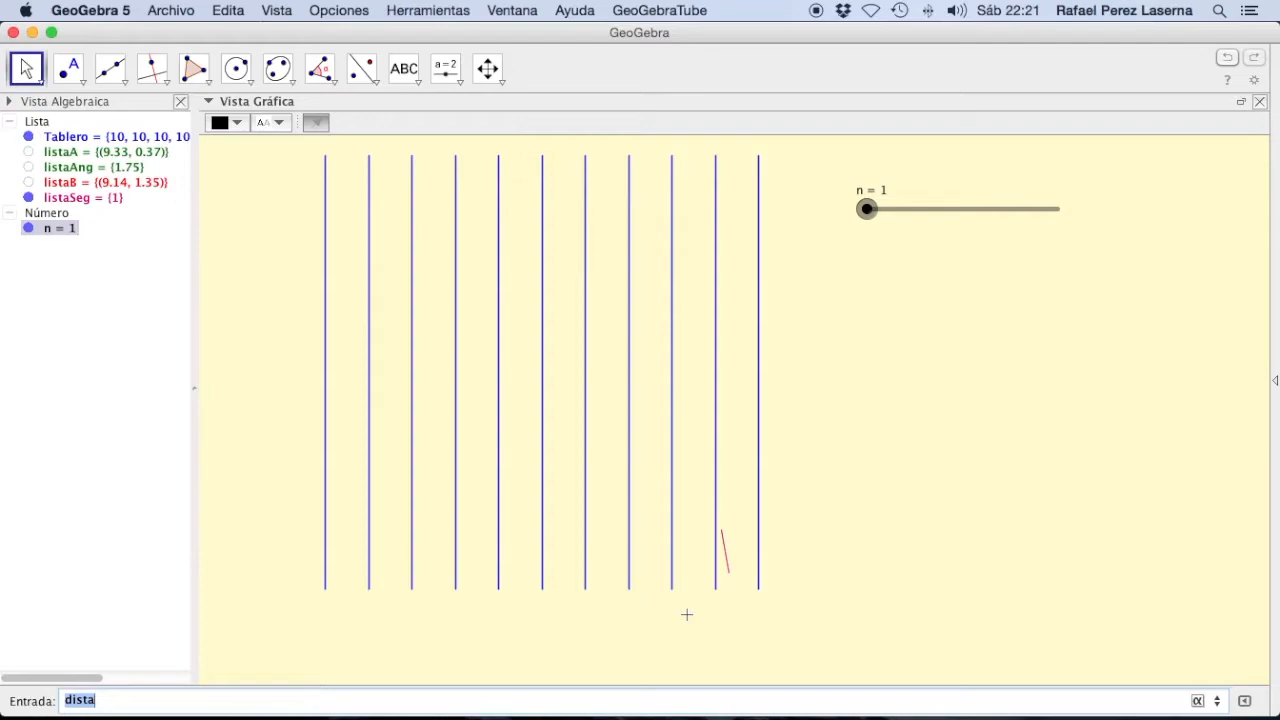
Step: Begin defining listaC as a Secuencia with expression, variable, initial and final values
type("lista")
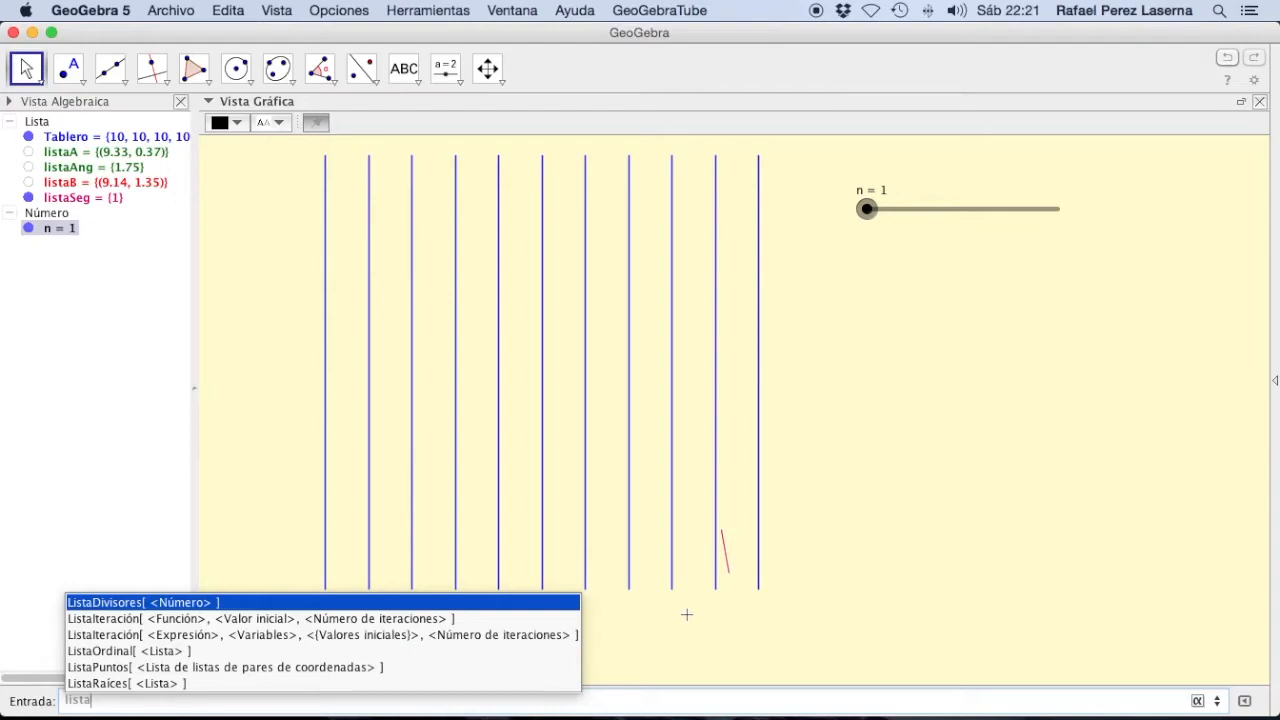
key("Escape")
type("C=")
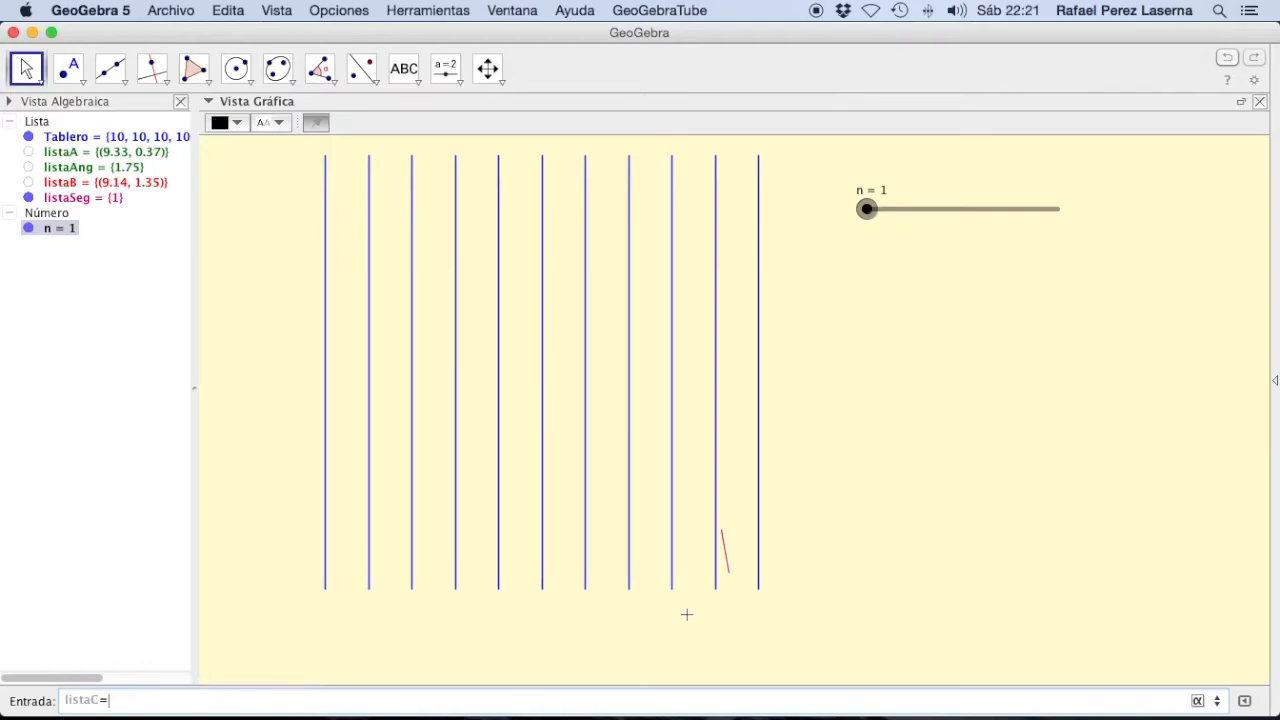
type("secuen")
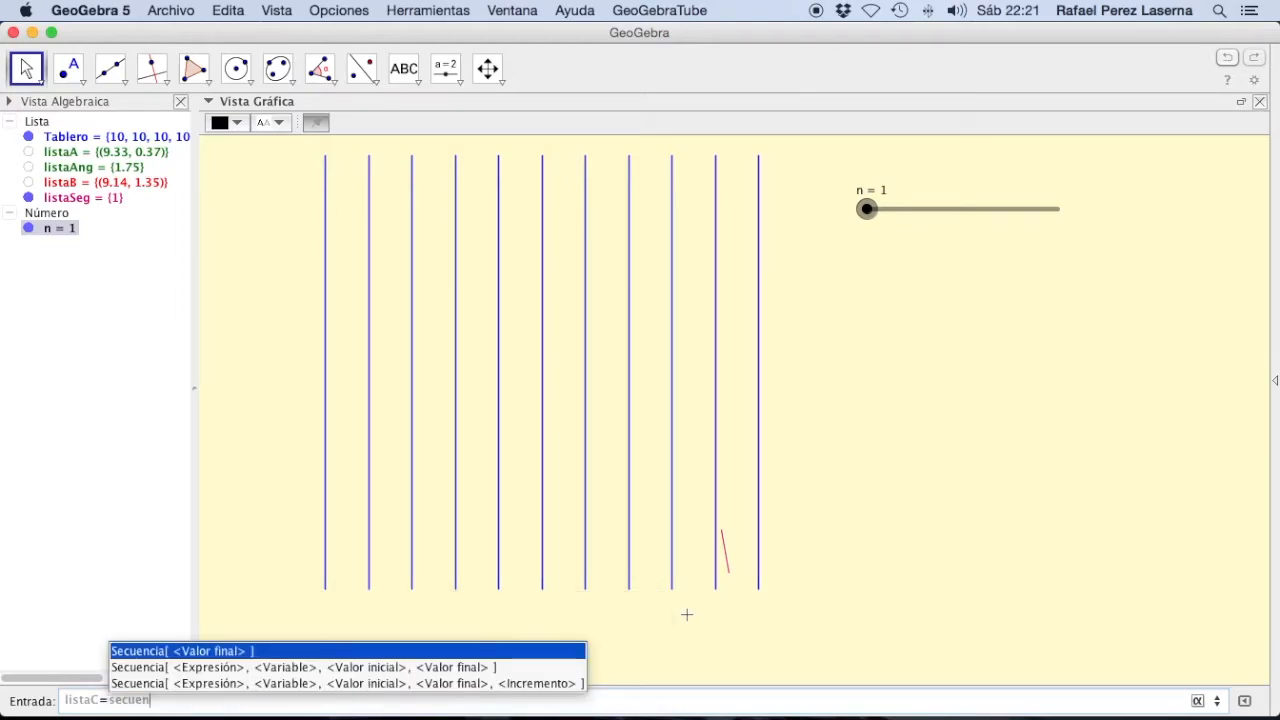
key("Down")
key("Return")
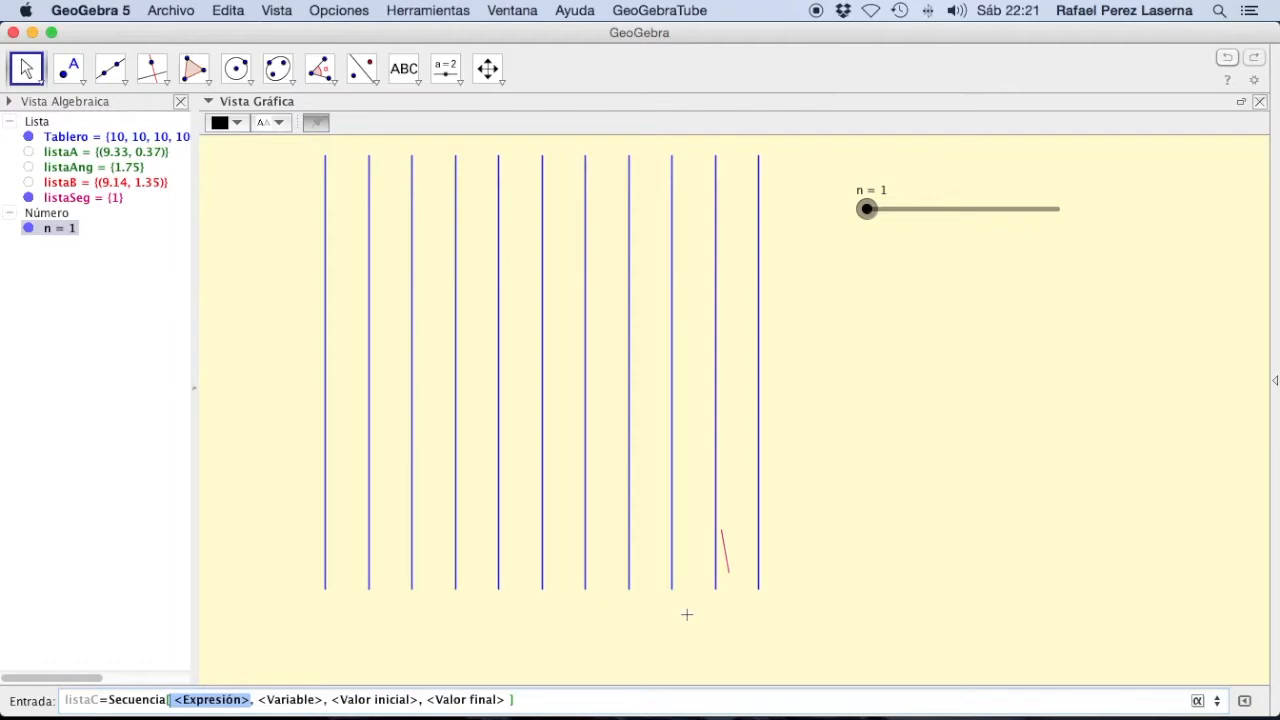
Step: Use a Si command with condition, Entonces and Si no arguments as the expression of the listaC Secuencia
type("si")
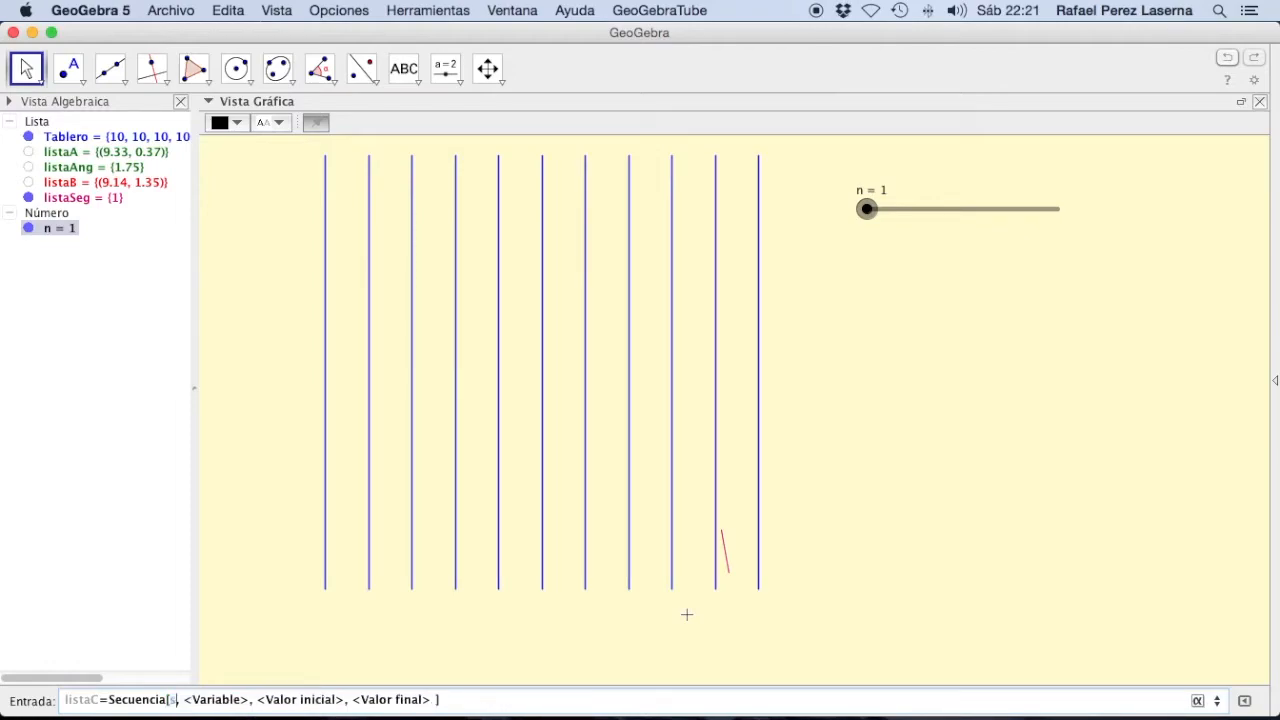
key("Down")
key("Down")
key("Down")
key("Down")
key("Down")
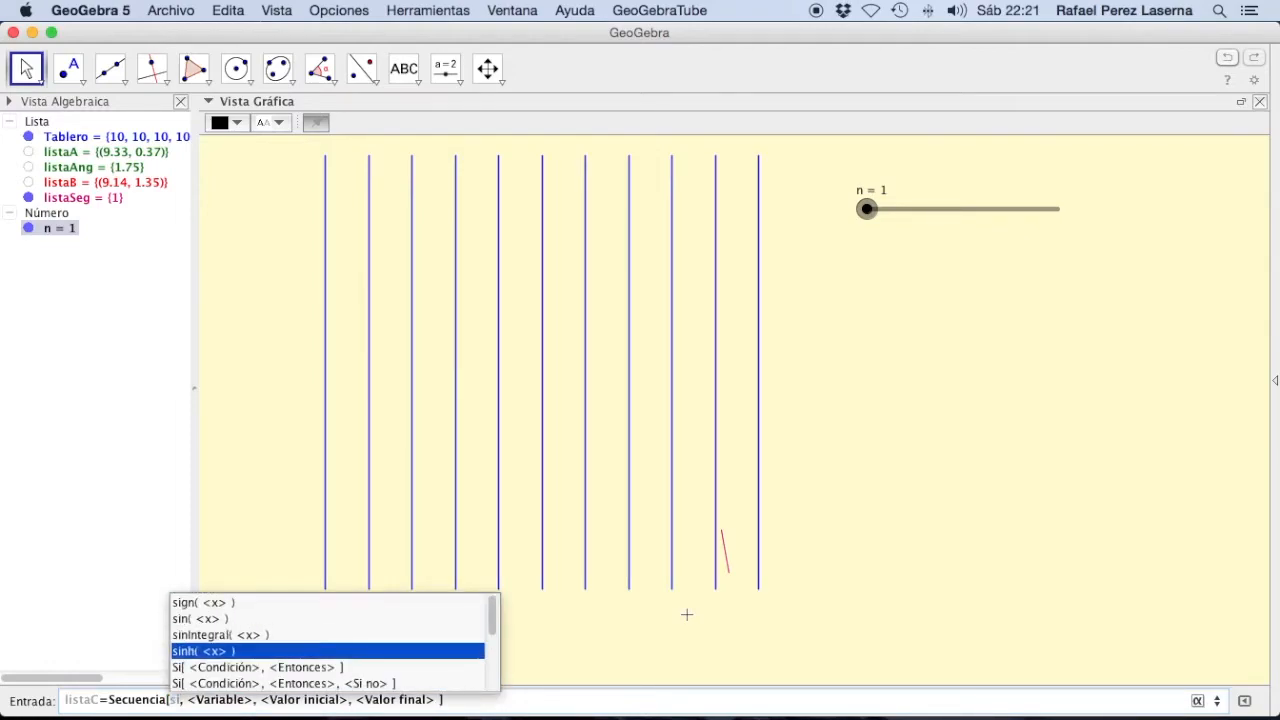
key("Return")
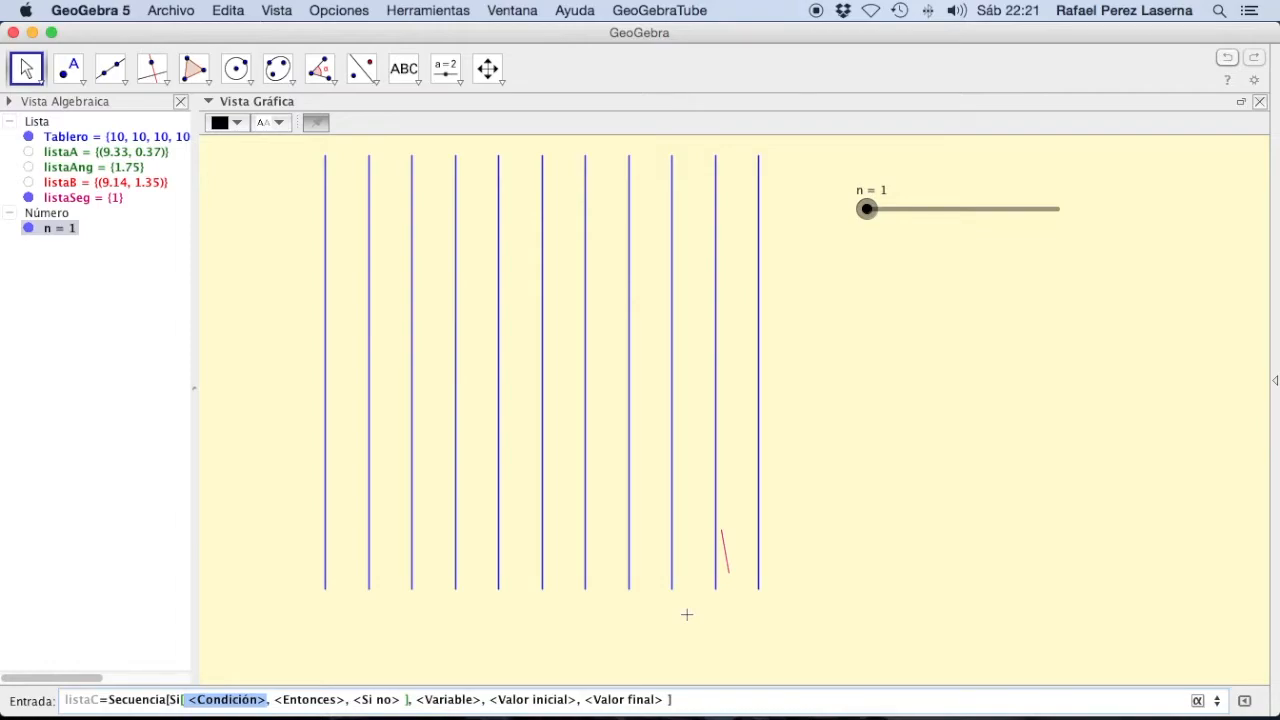
Step: Enter floor(Elemento[x(listaA), k]) as the left side of the Si condition in the listaC definition
key("BackSpace")
type("f")
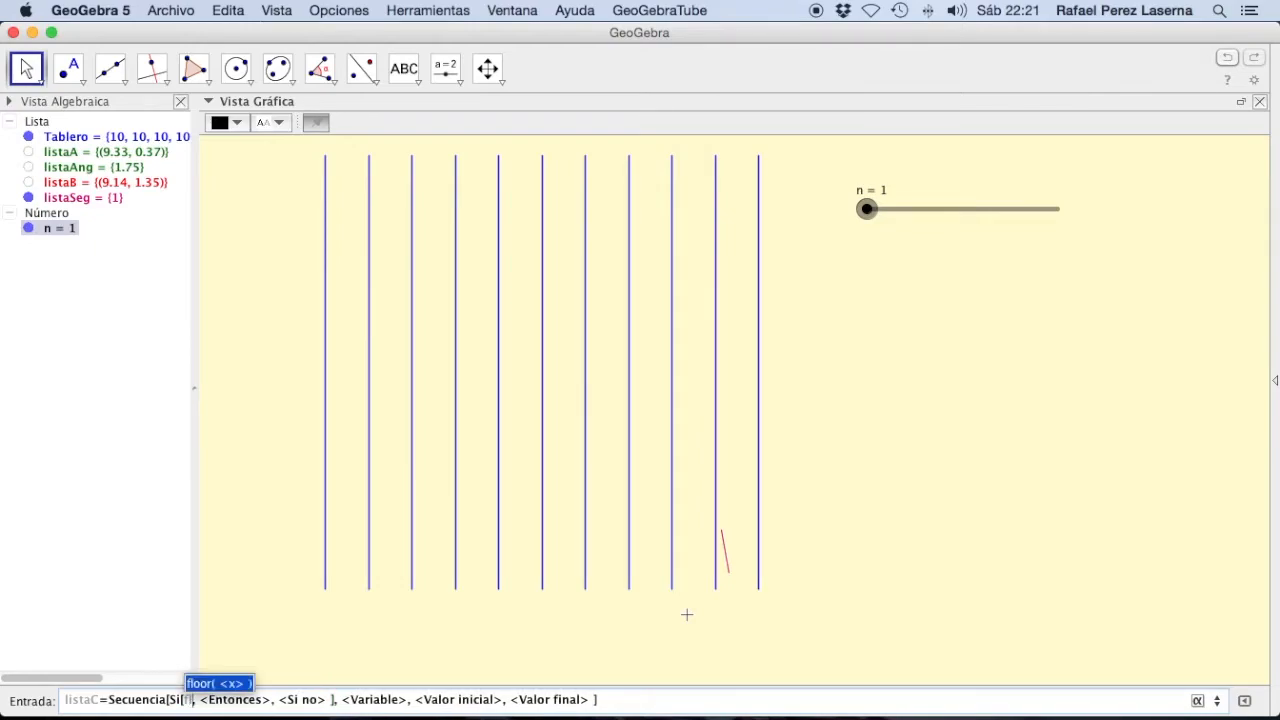
key("Return")
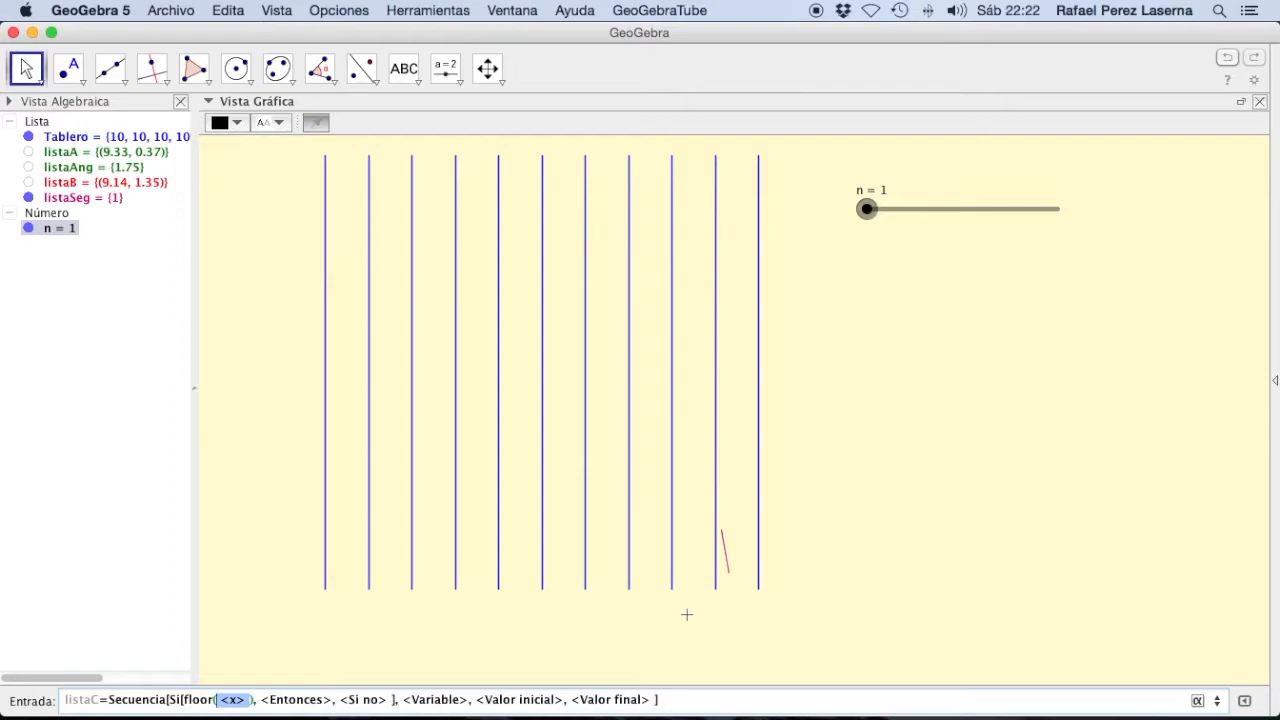
type("Ele")
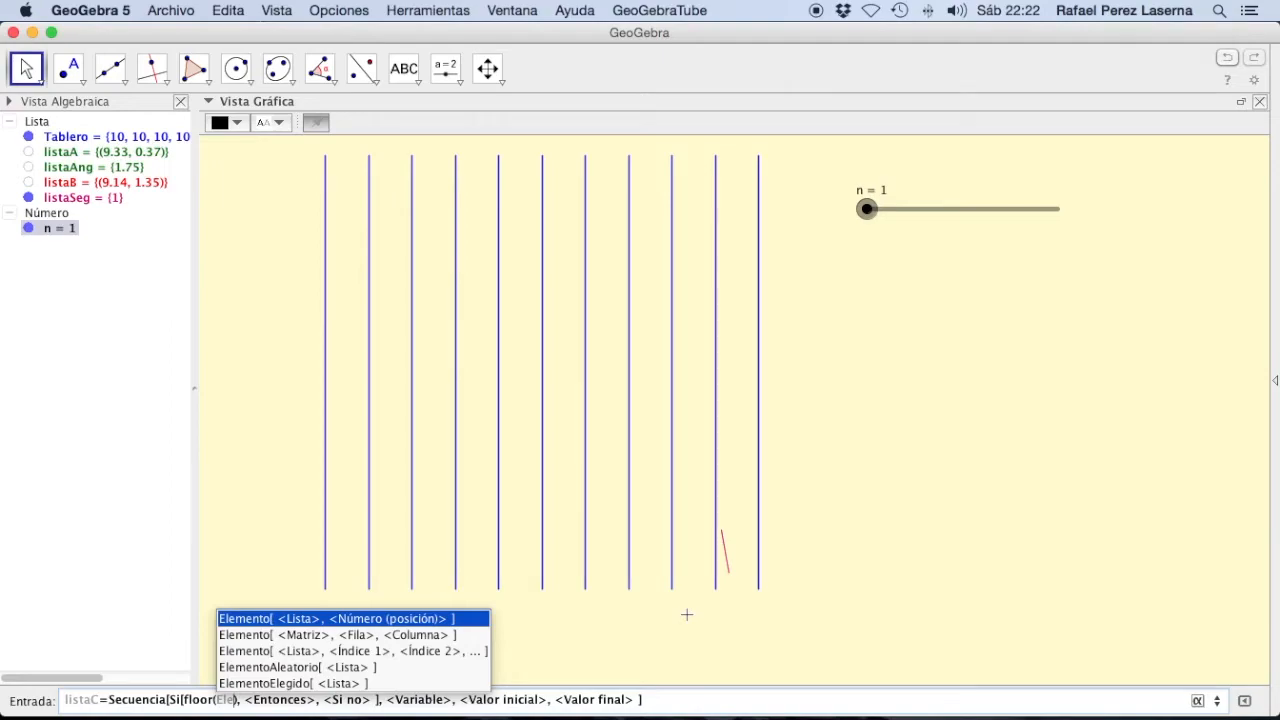
key("Return")
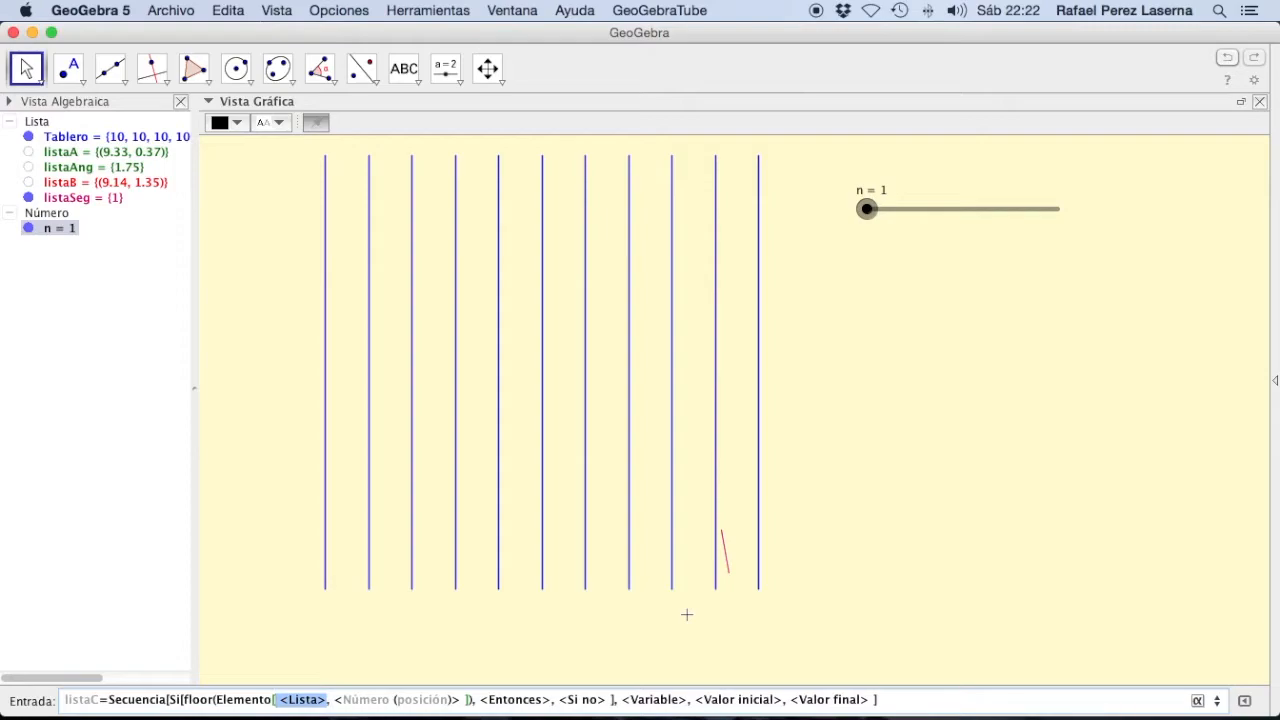
type("x")
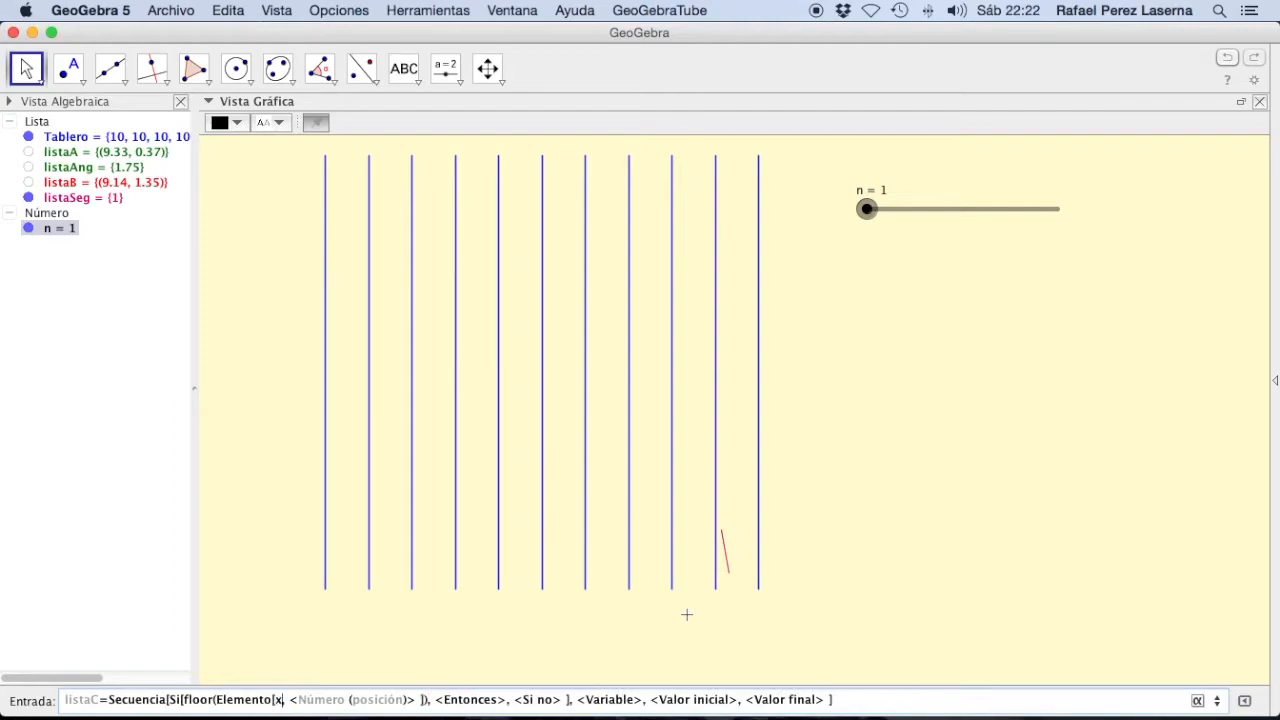
type("(li")
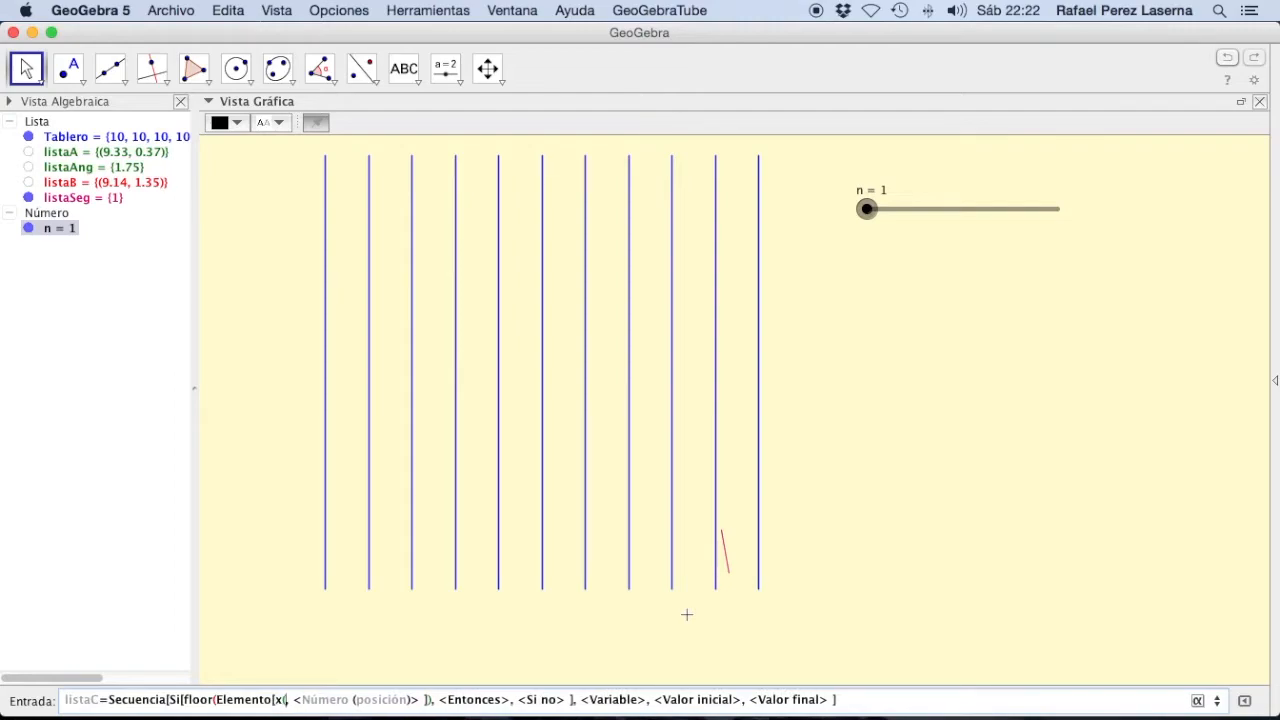
type("staA)")
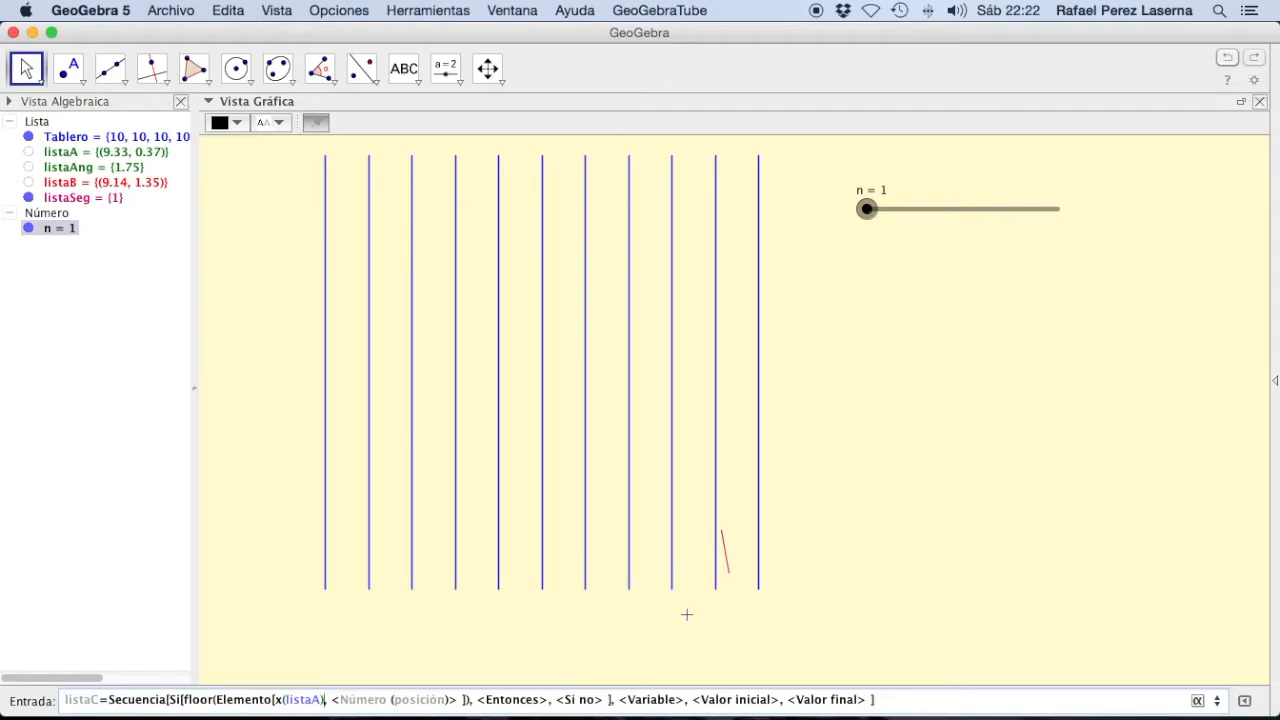
key("Tab")
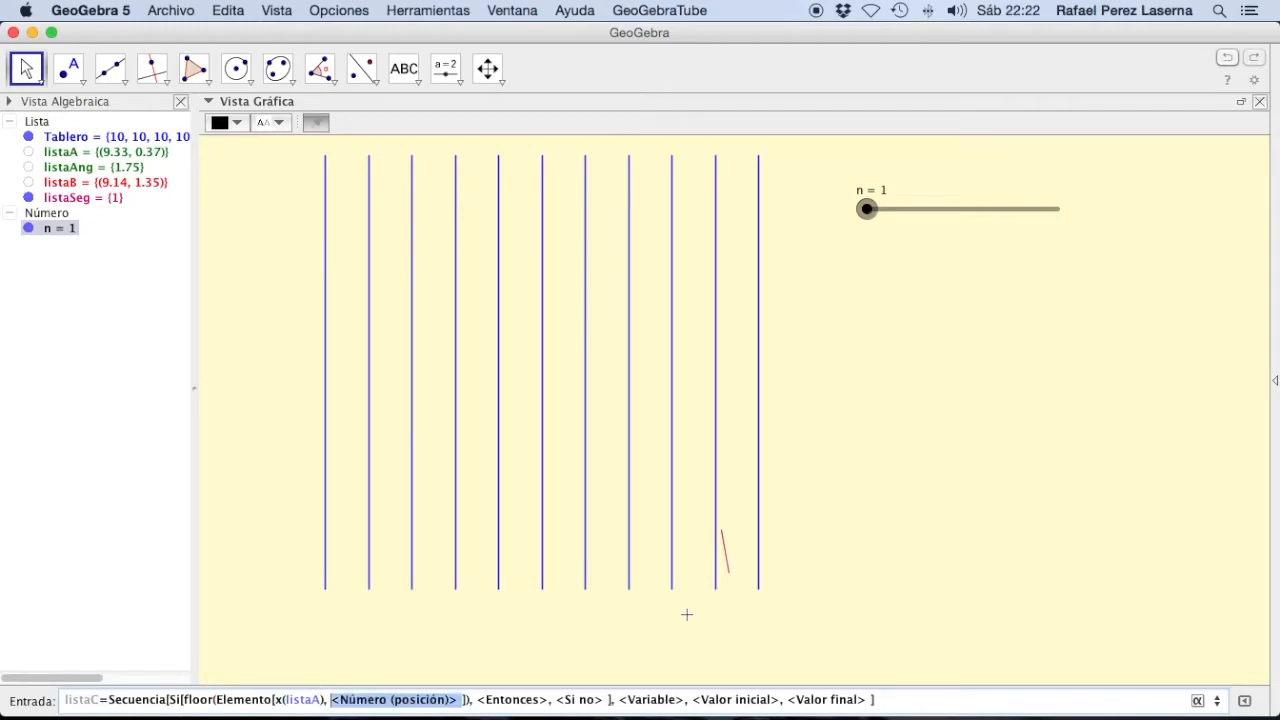
type("k")
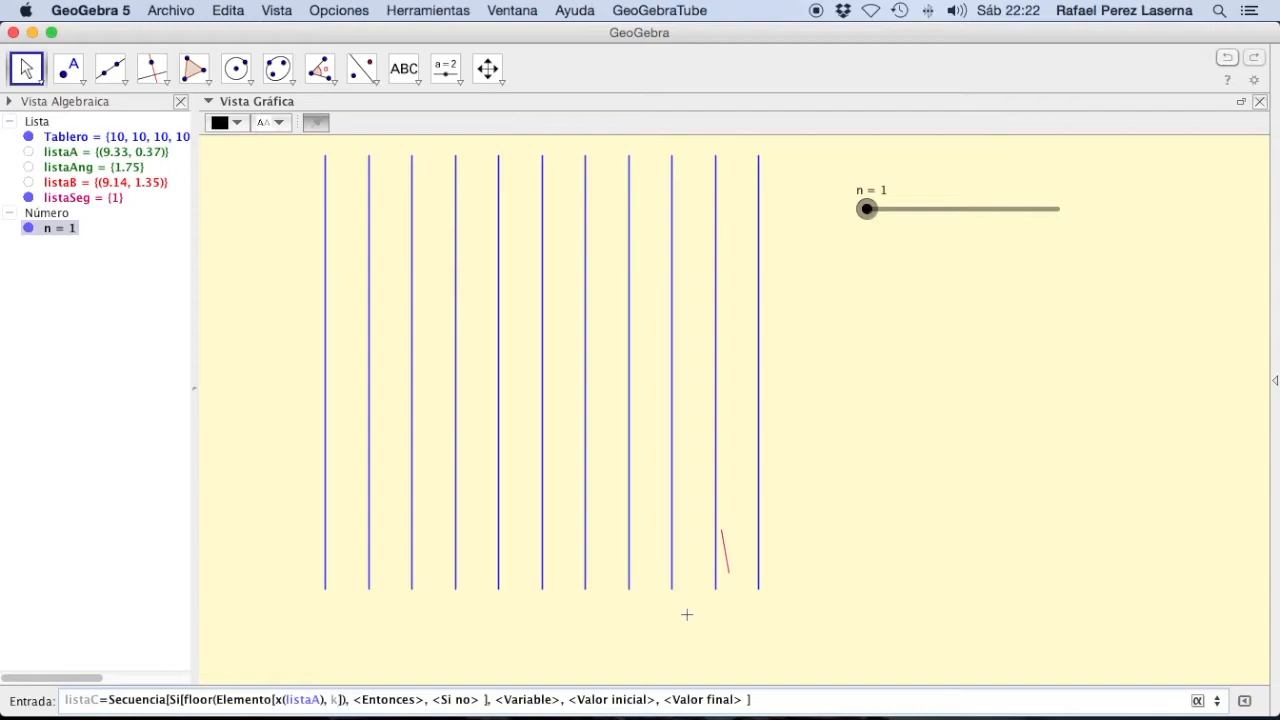
Step: Complete the Si condition by comparing with == against floor(Elemento[x(listaB), k])
key("Right")
type("=")
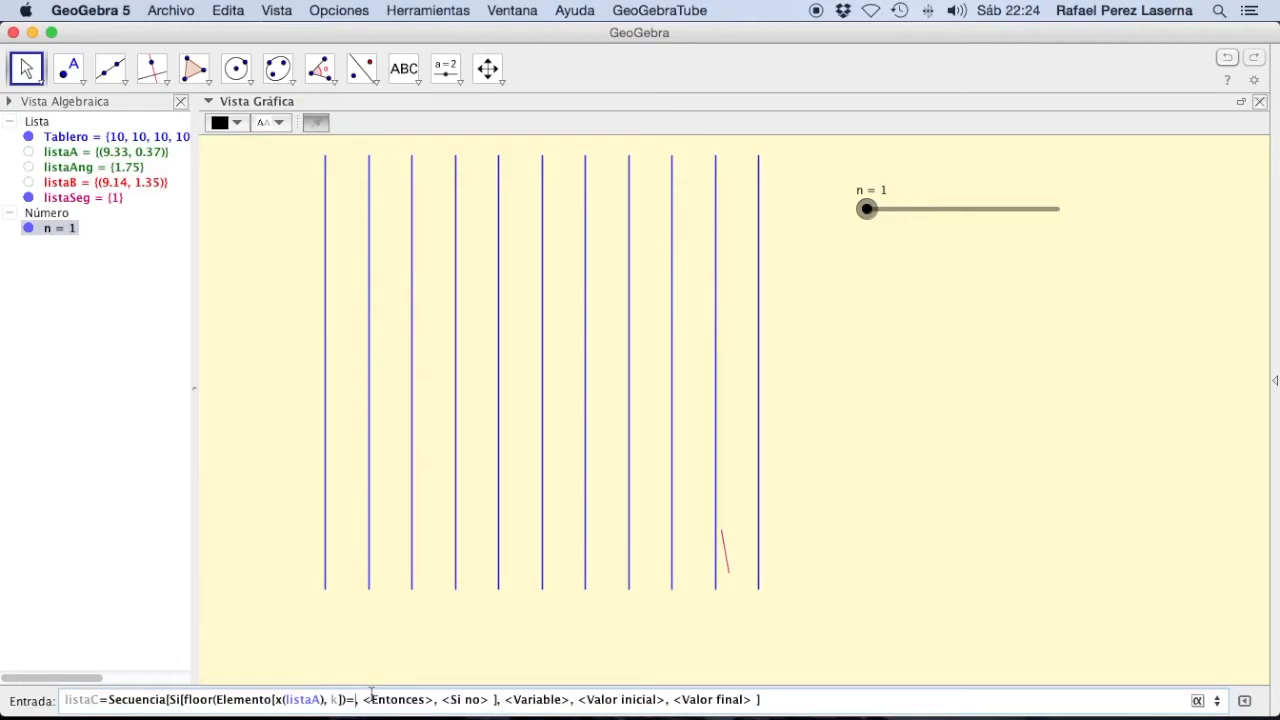
type("=")
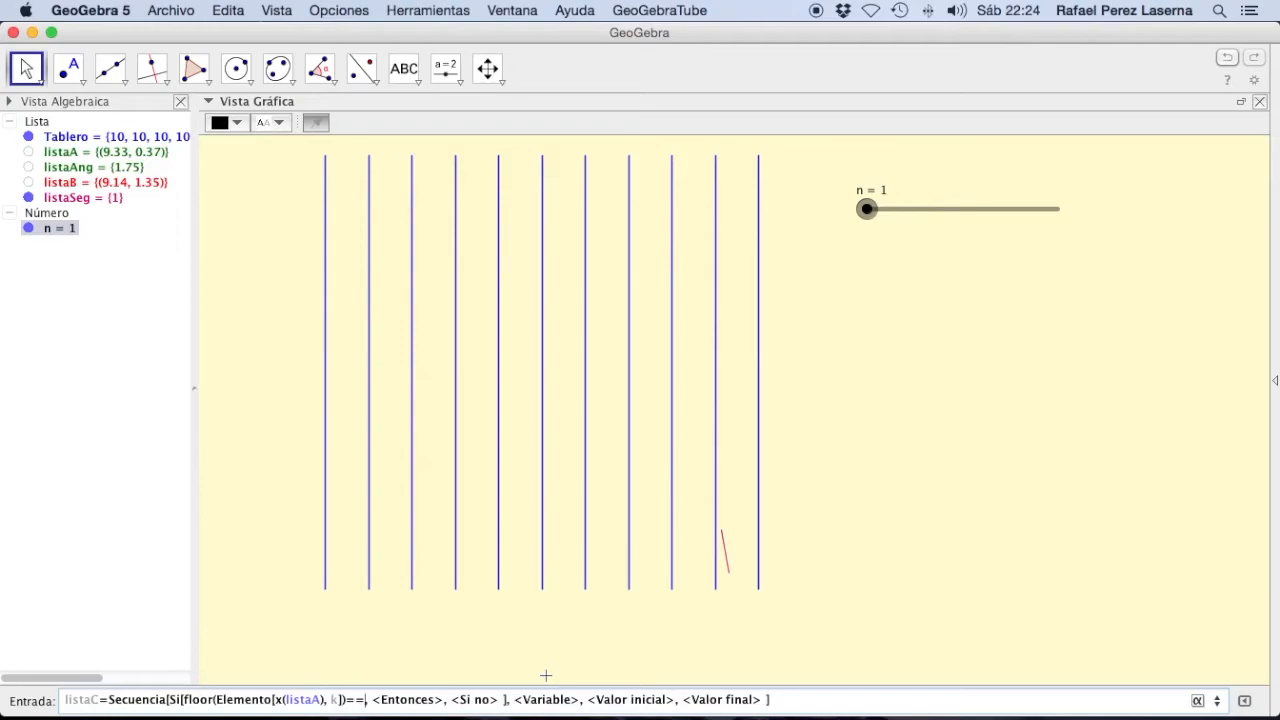
type("floor")
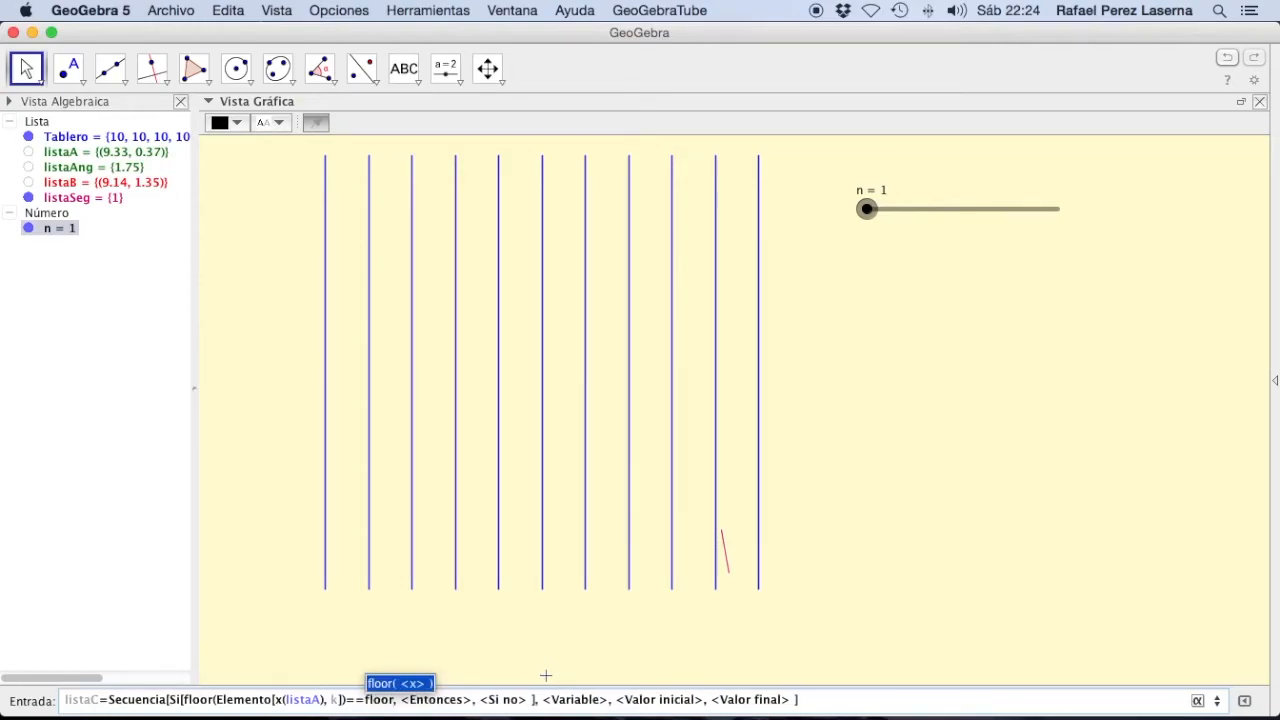
key("Return")
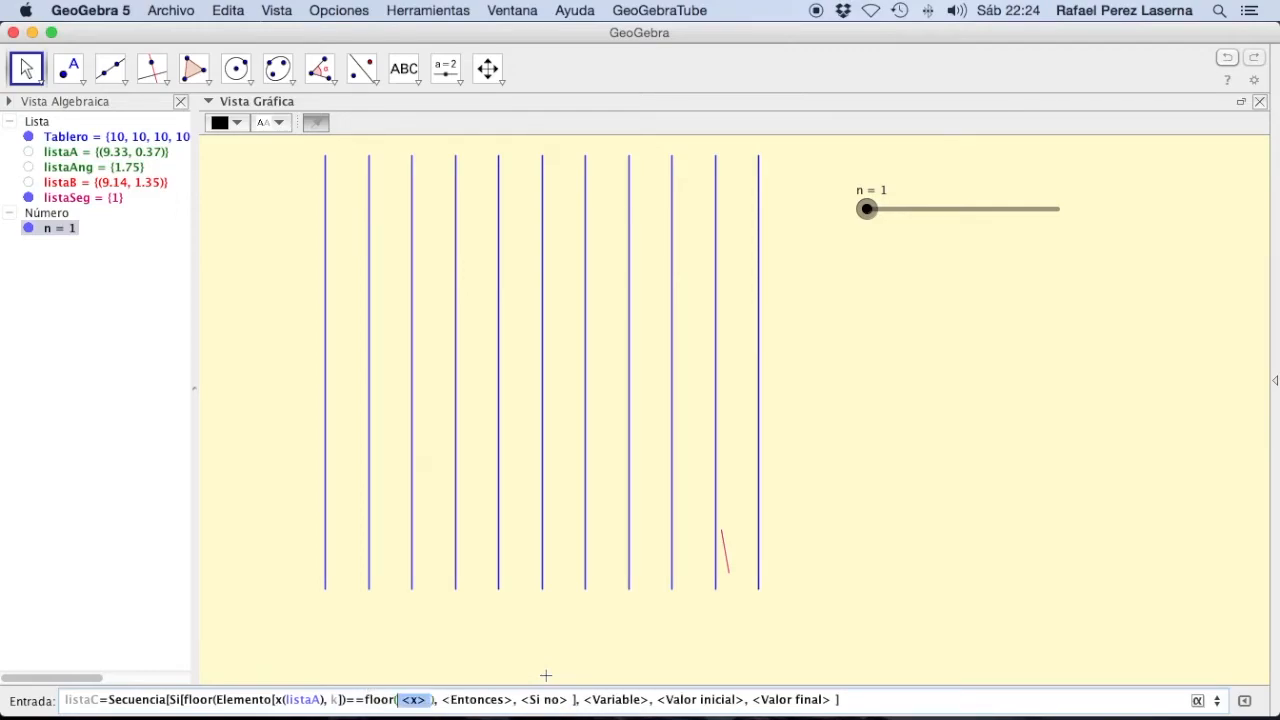
type("Ele")
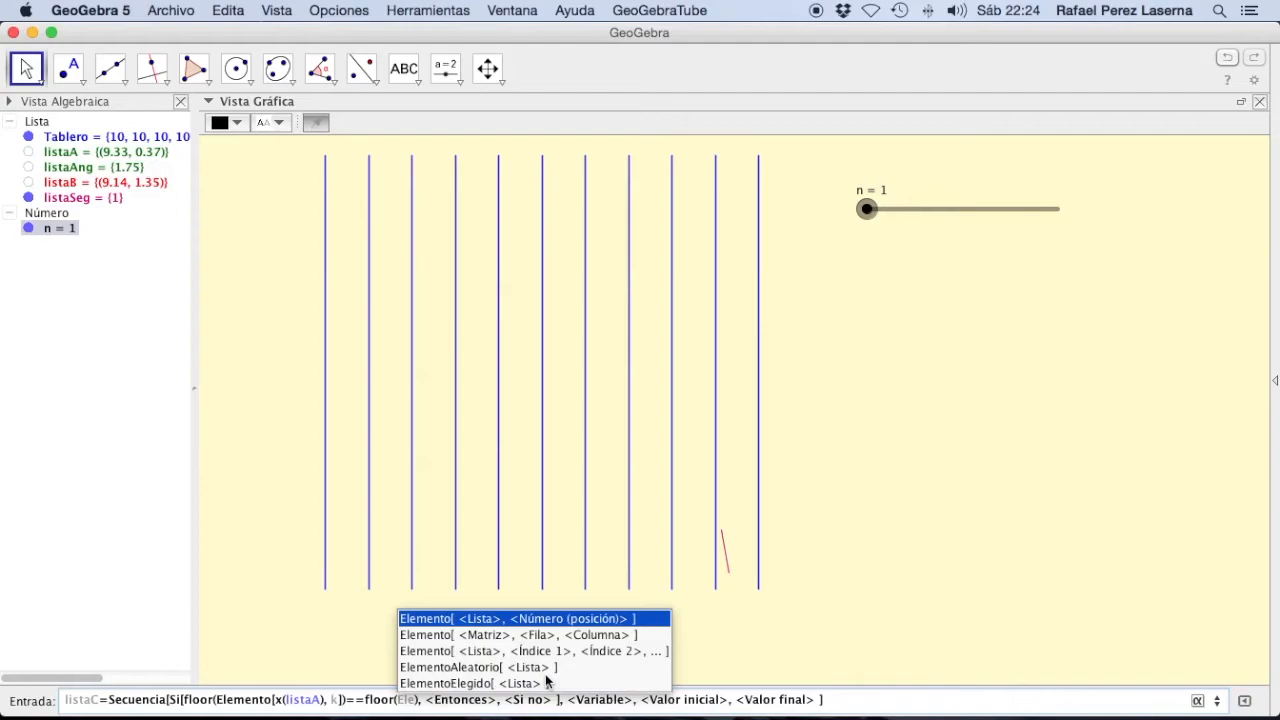
key("Return")
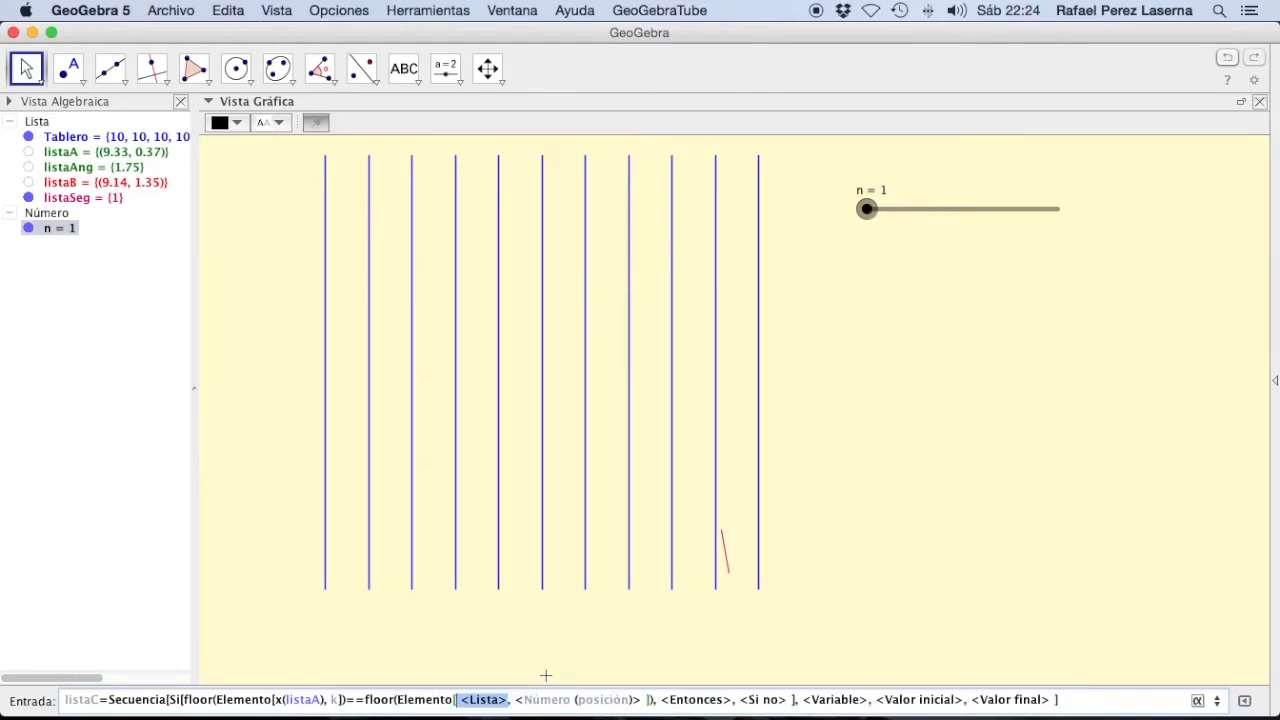
type("x(lis")
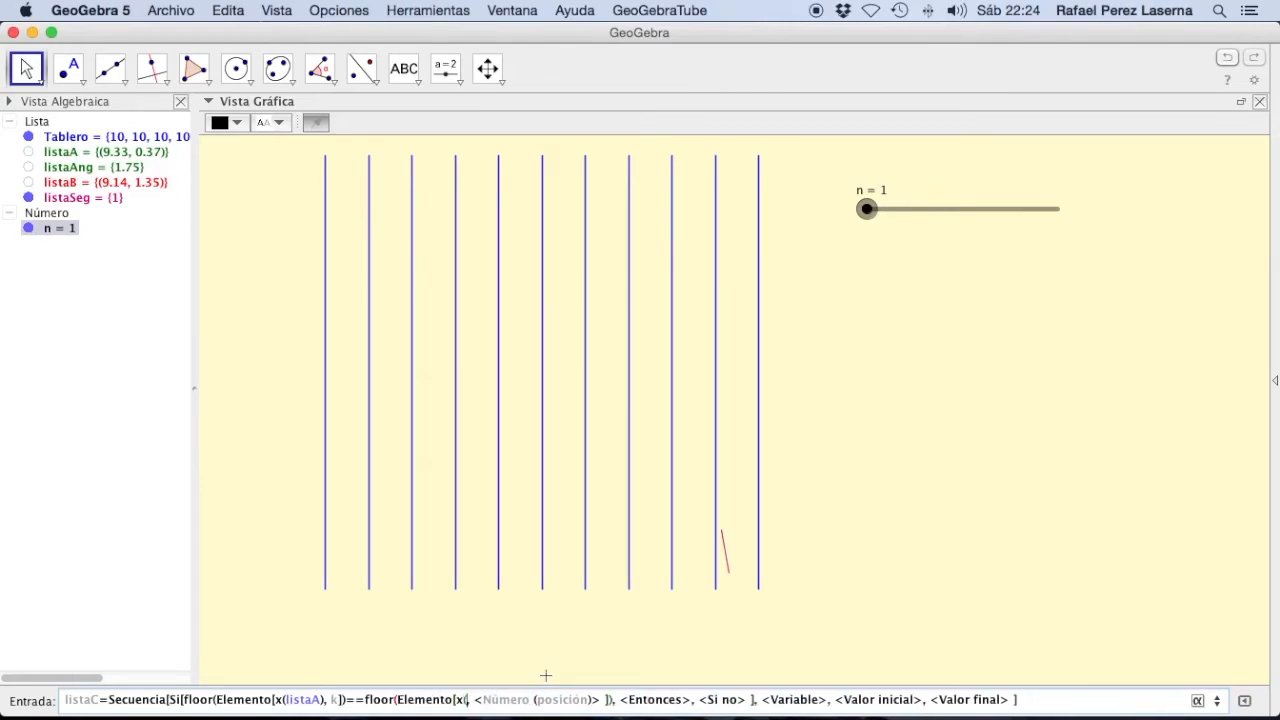
type("taB")
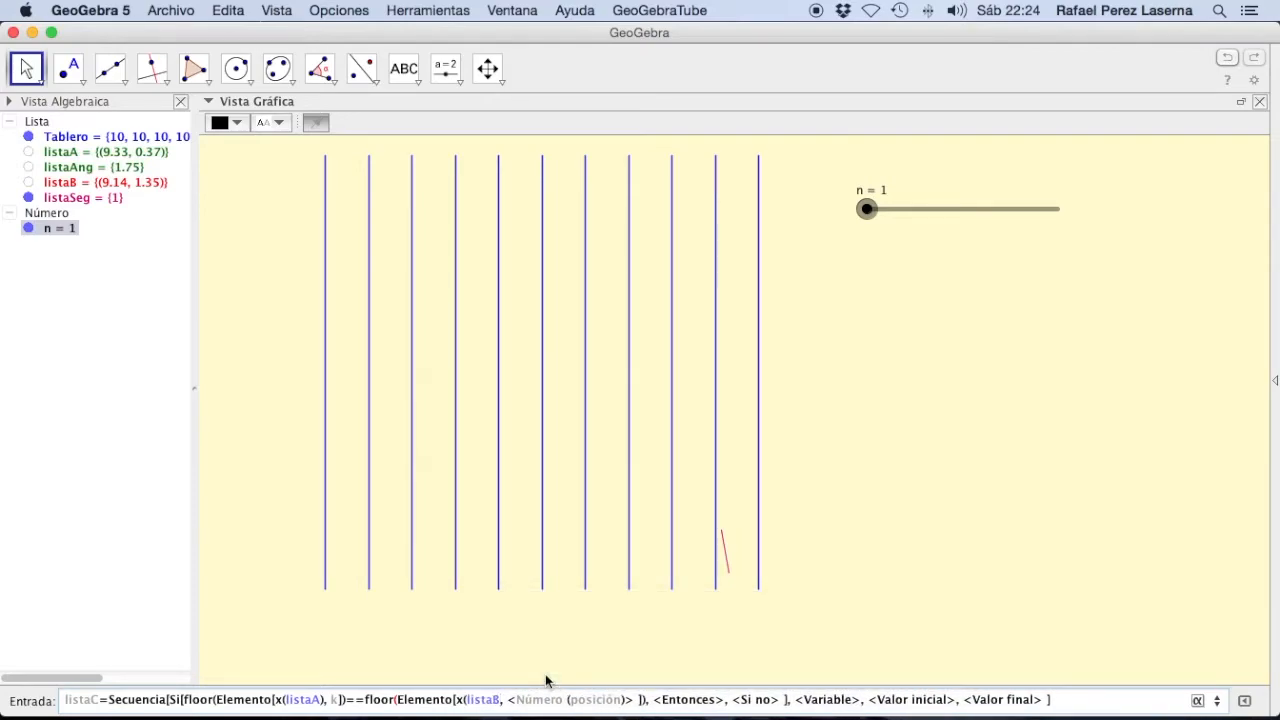
type(")")
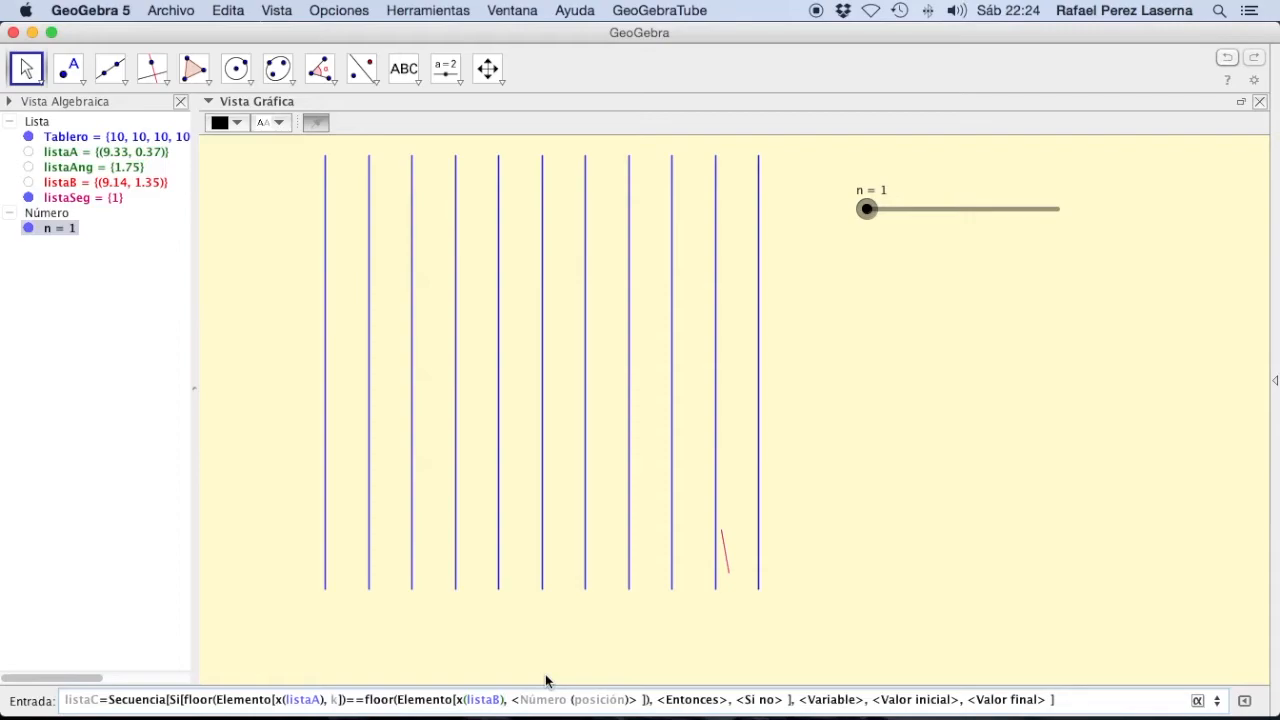
key("Tab")
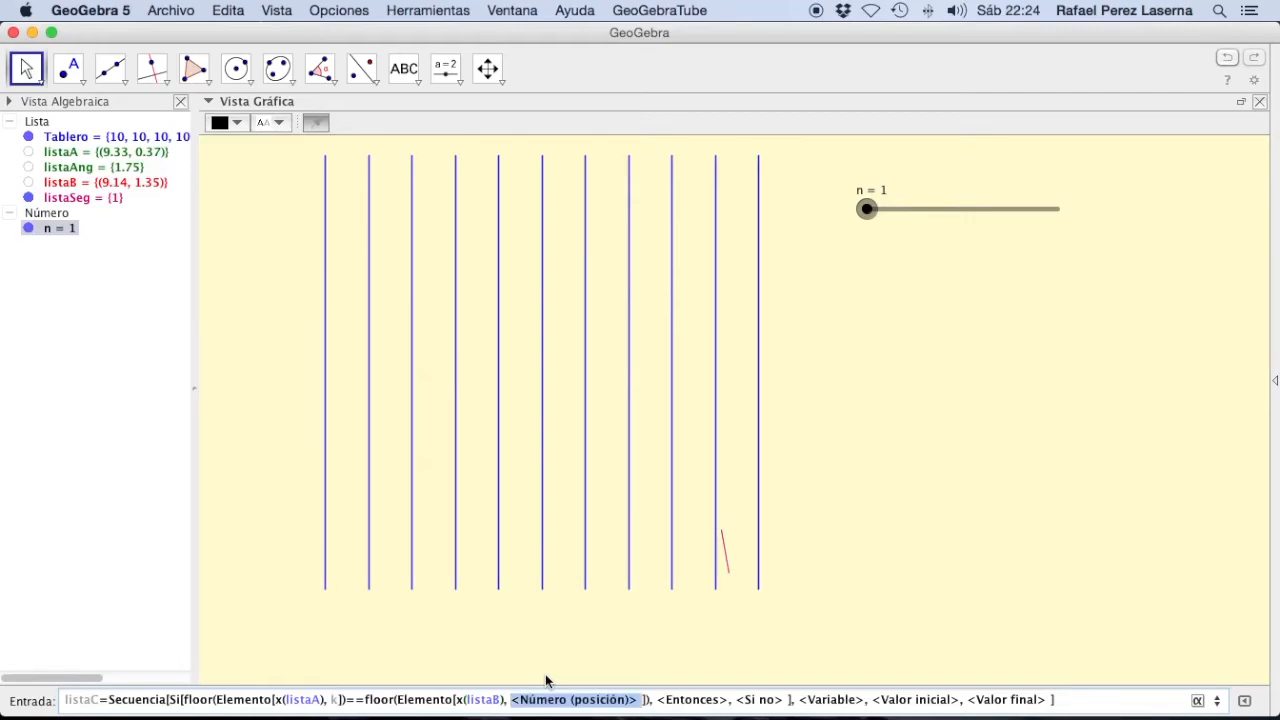
type("k")
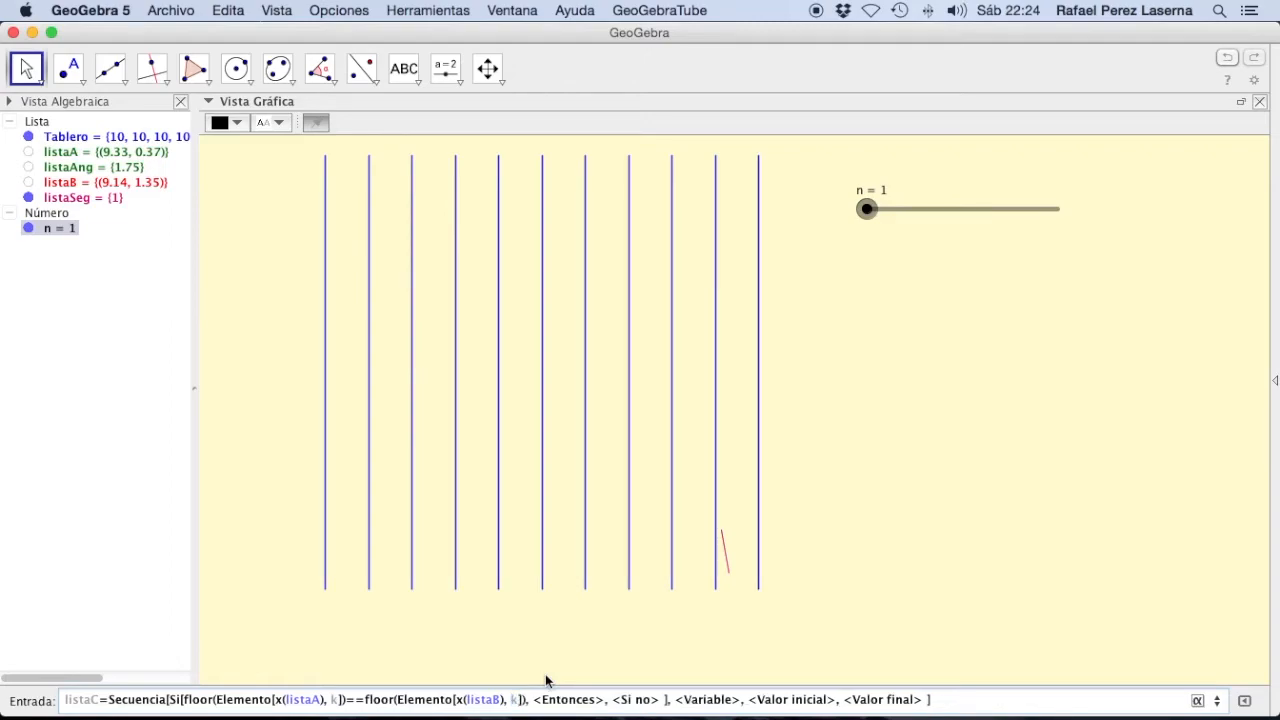
Step: Make the Si command return 0 when the condition holds and 1 otherwise
key("Tab")
key("Tab")
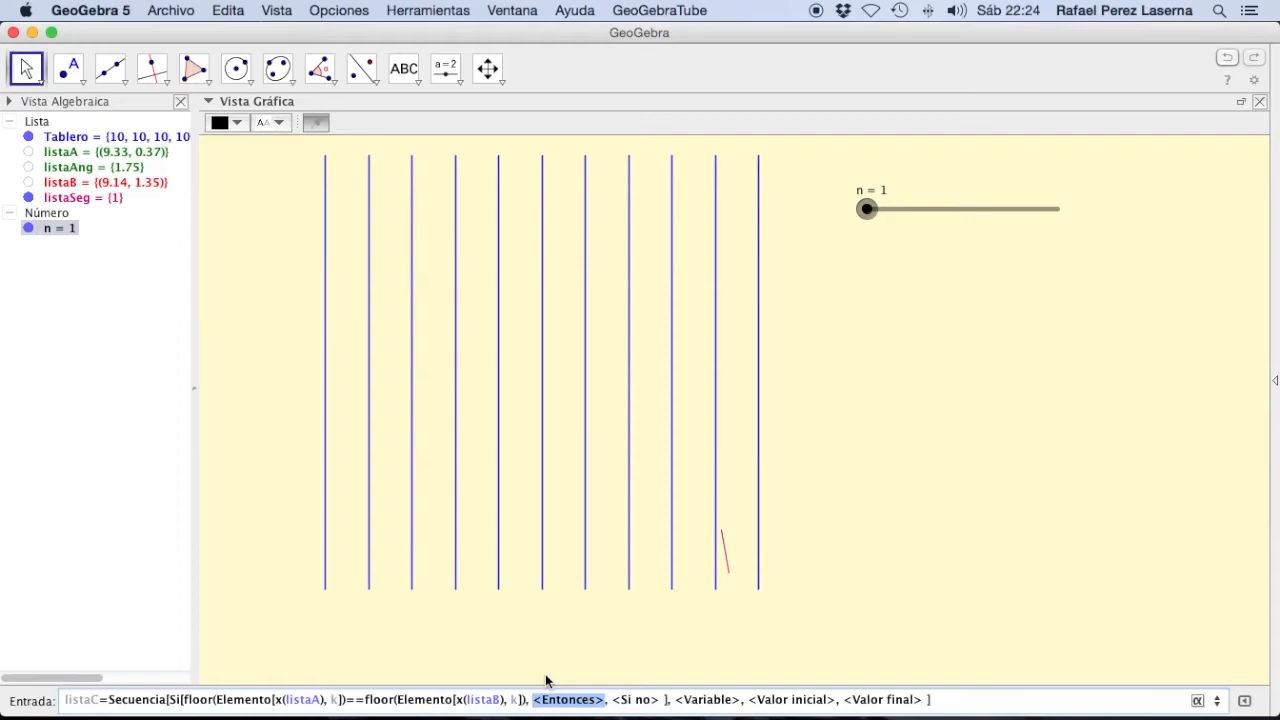
type("0")
key("Tab")
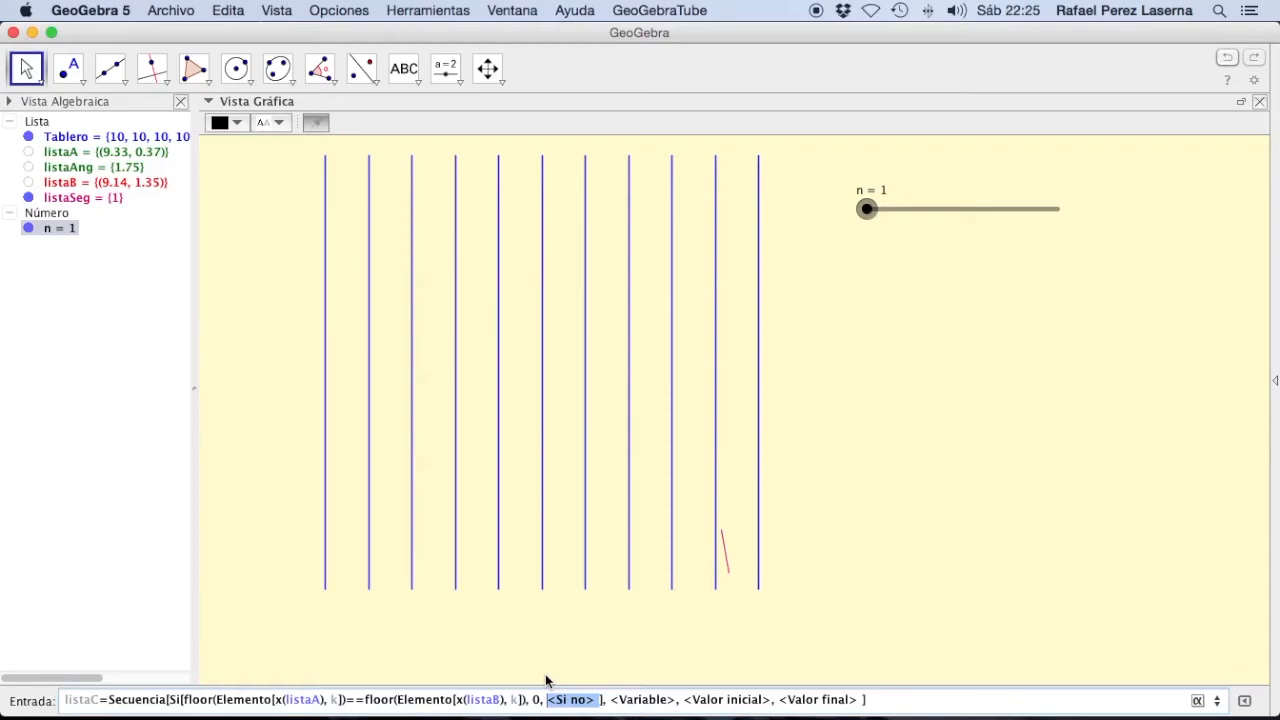
type("1")
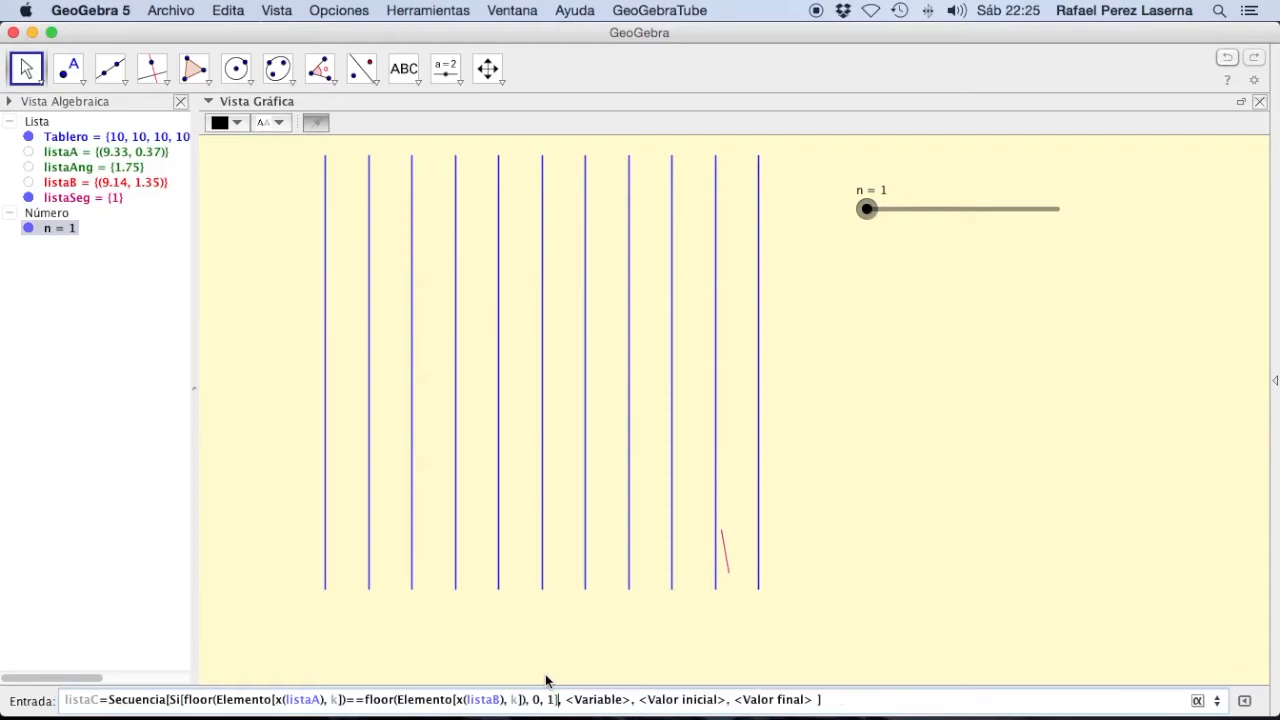
key("Tab")
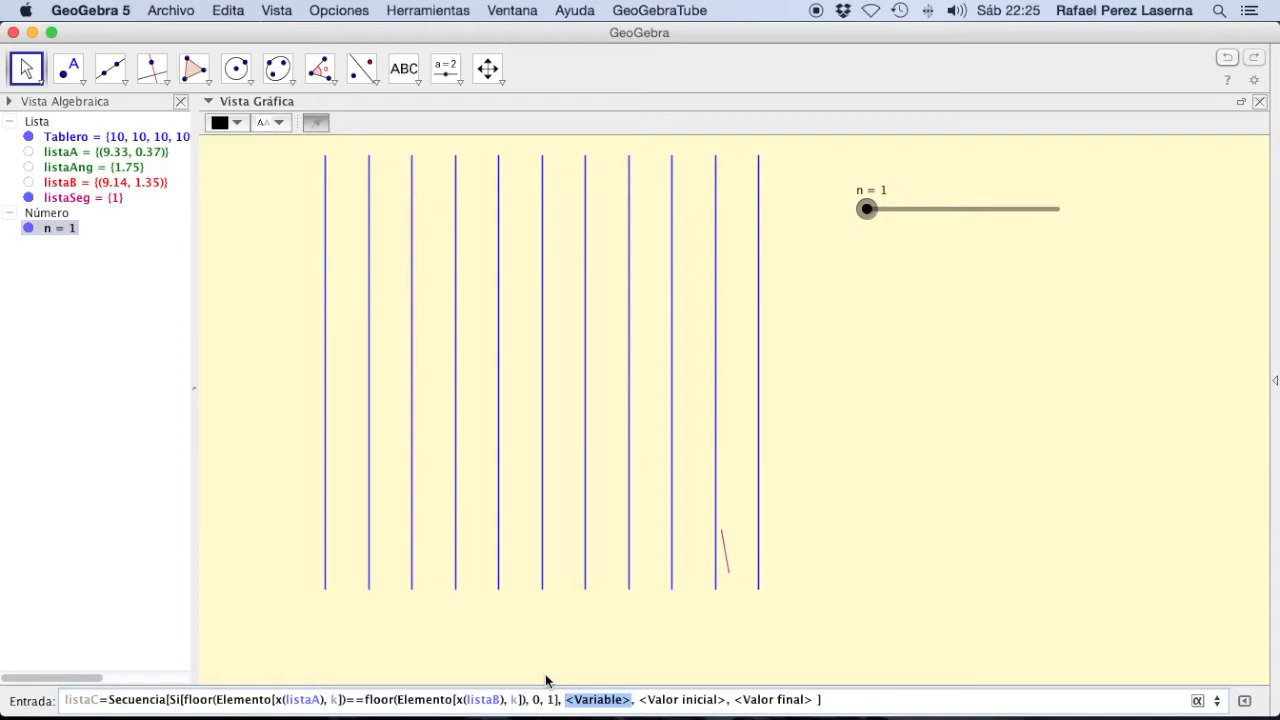
Step: Set the Secuencia variable to k, running from 1 to n, and create listaC
type("k")
key("Tab")
type("1")
key("Tab")
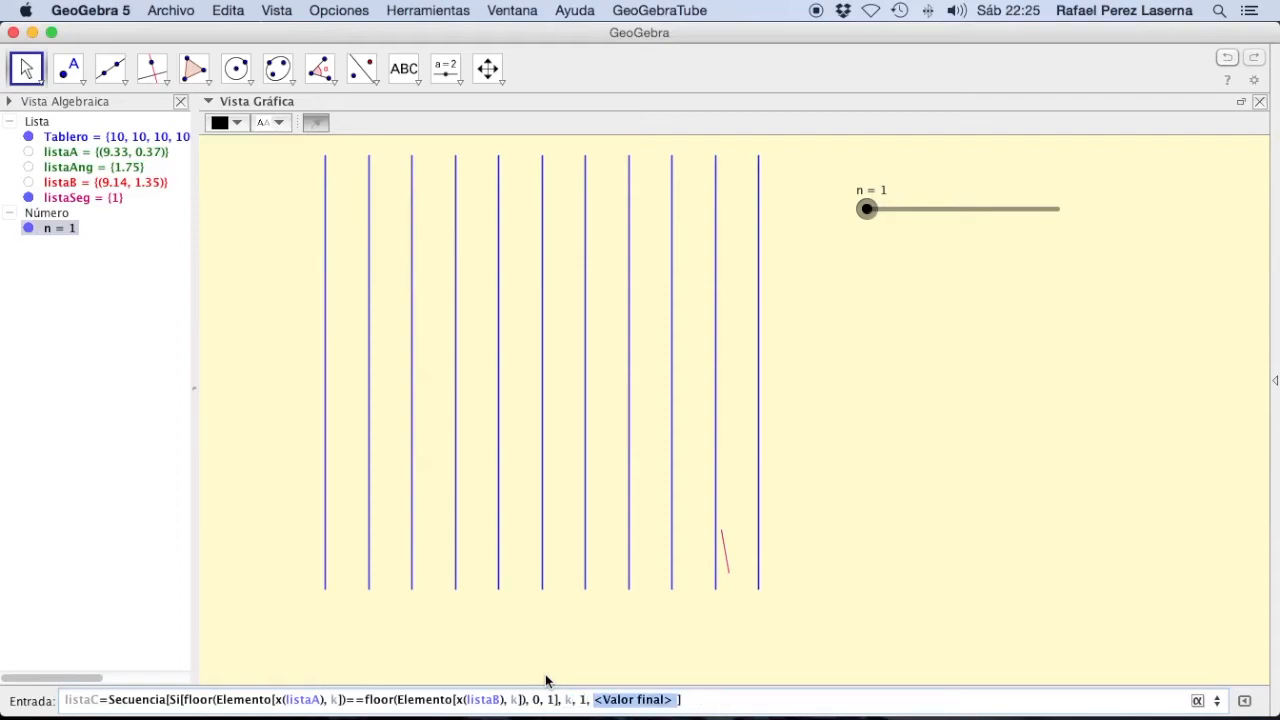
type("n")
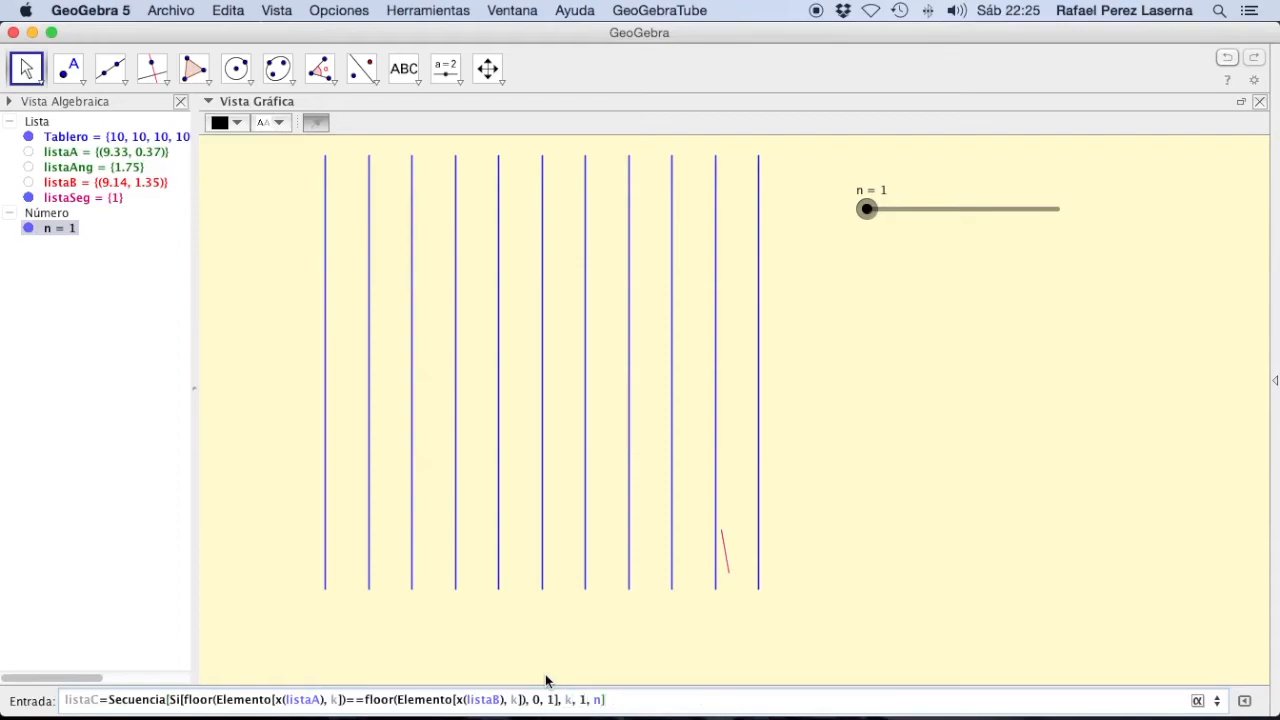
key("Return")
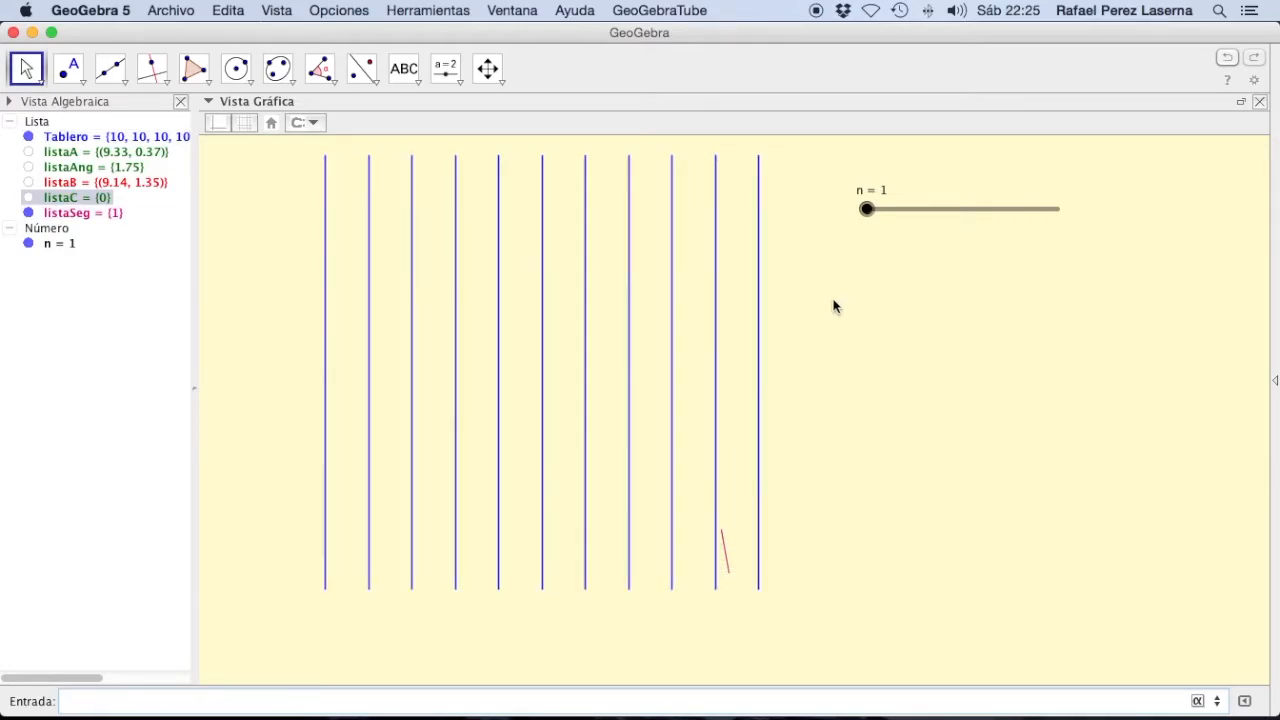
Step: Raise the n slider to 66 and check the values and definition of listaC
left_click_drag(866, 207, 879, 207)
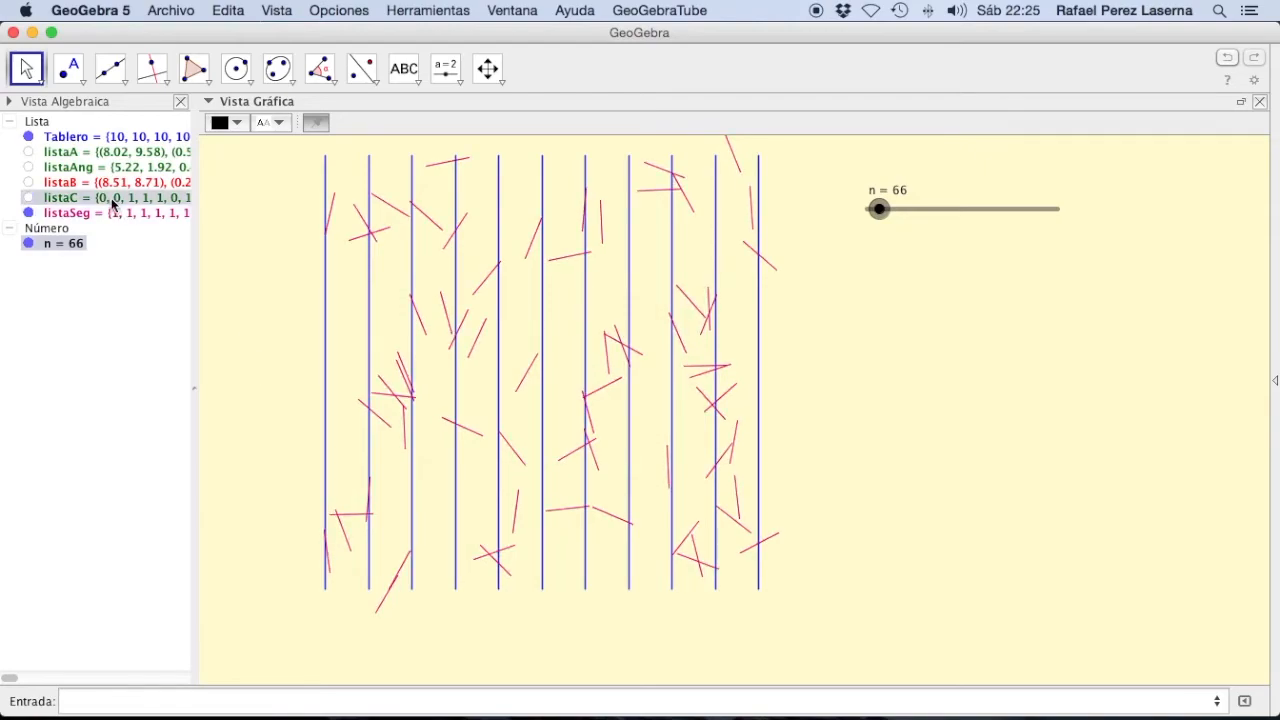
mouse_move(113, 205)
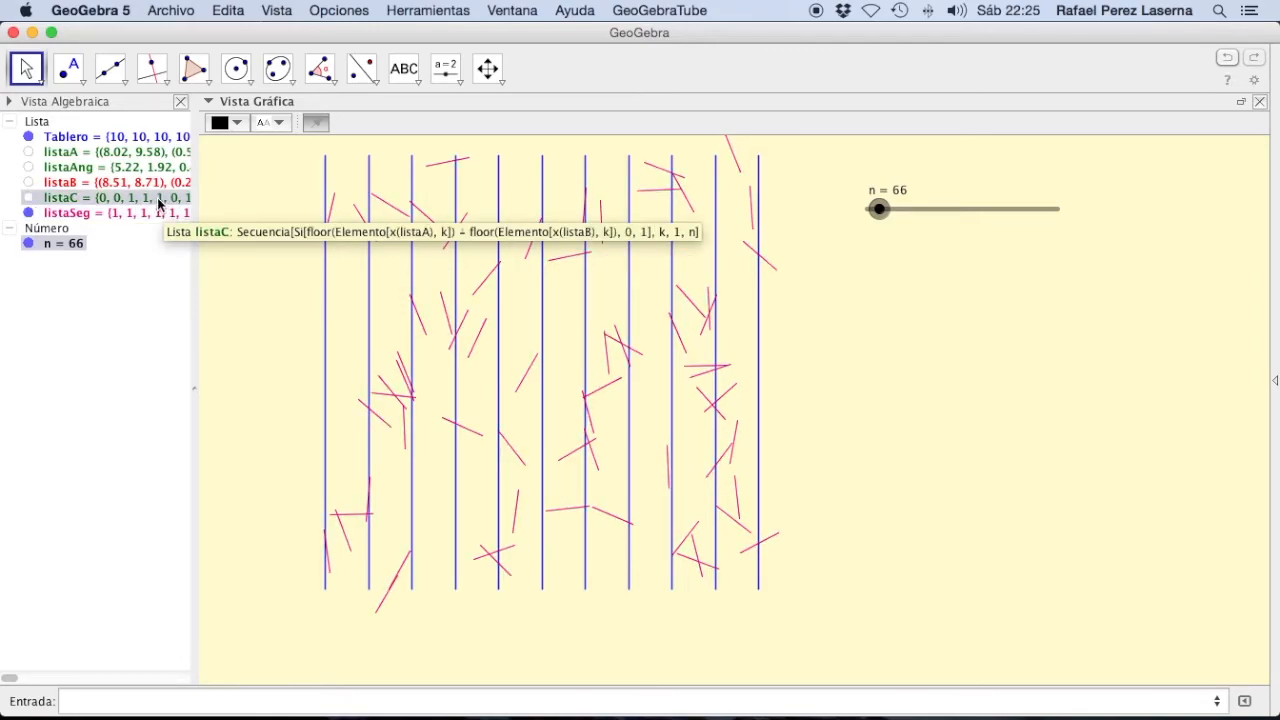
Step: Define the number sac as Suma[listaC] to count the needles that cross a line
left_click(109, 700)
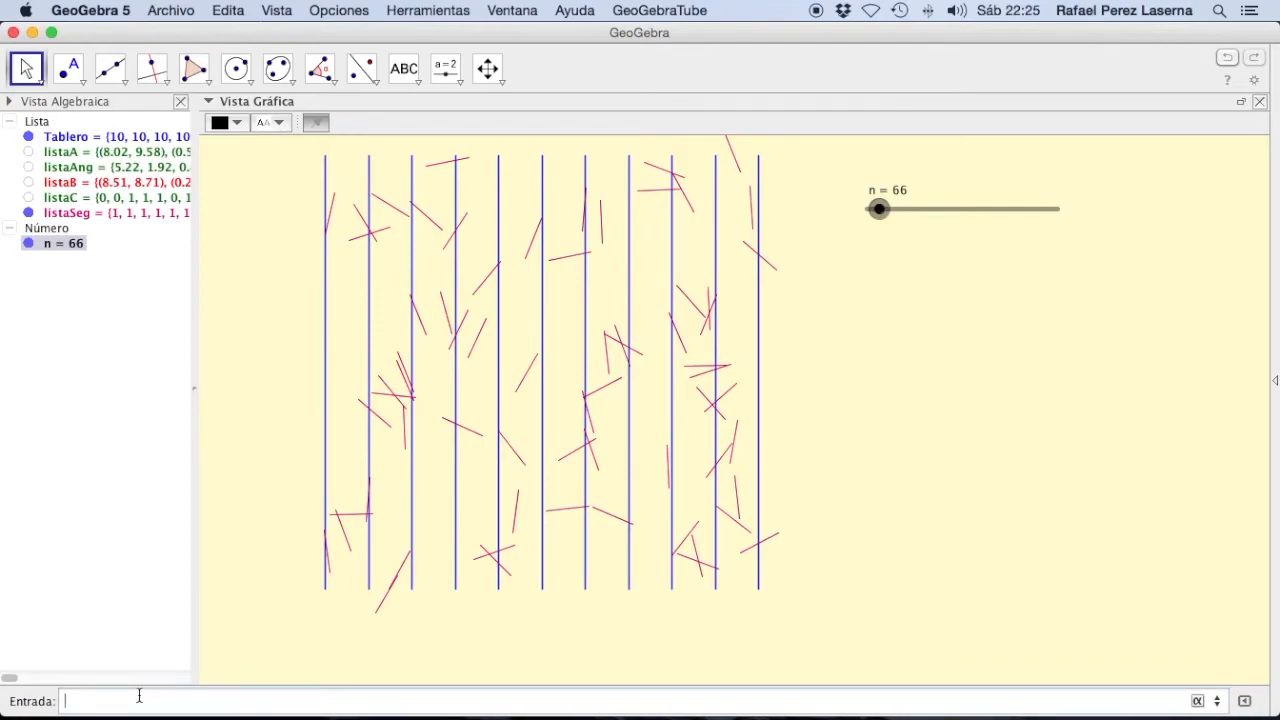
type("sac")
type("=suma")
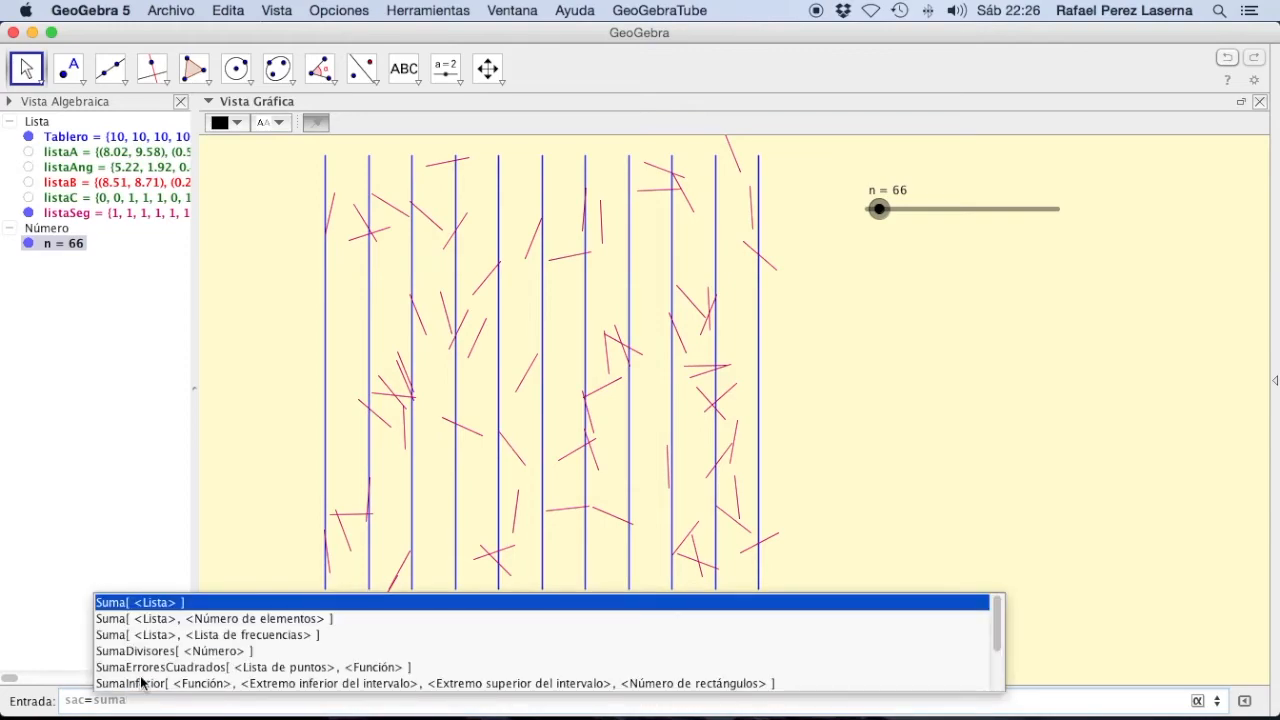
left_click(157, 604)
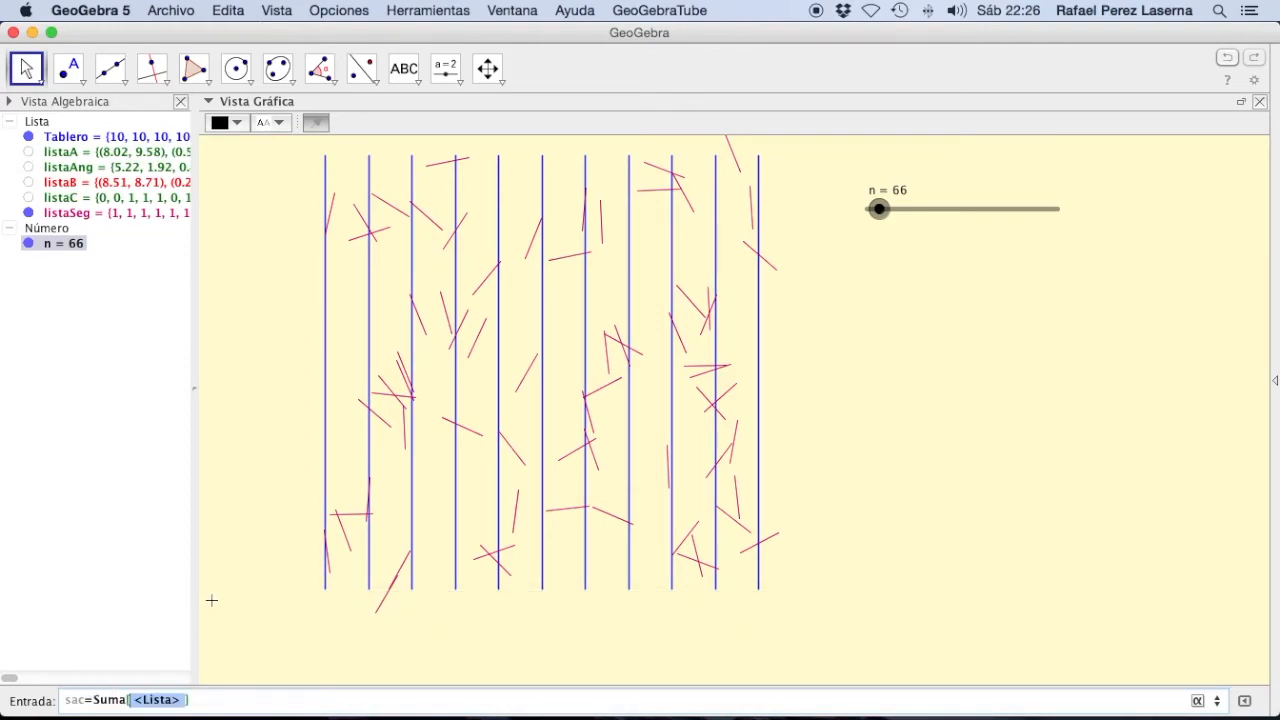
type("lista")
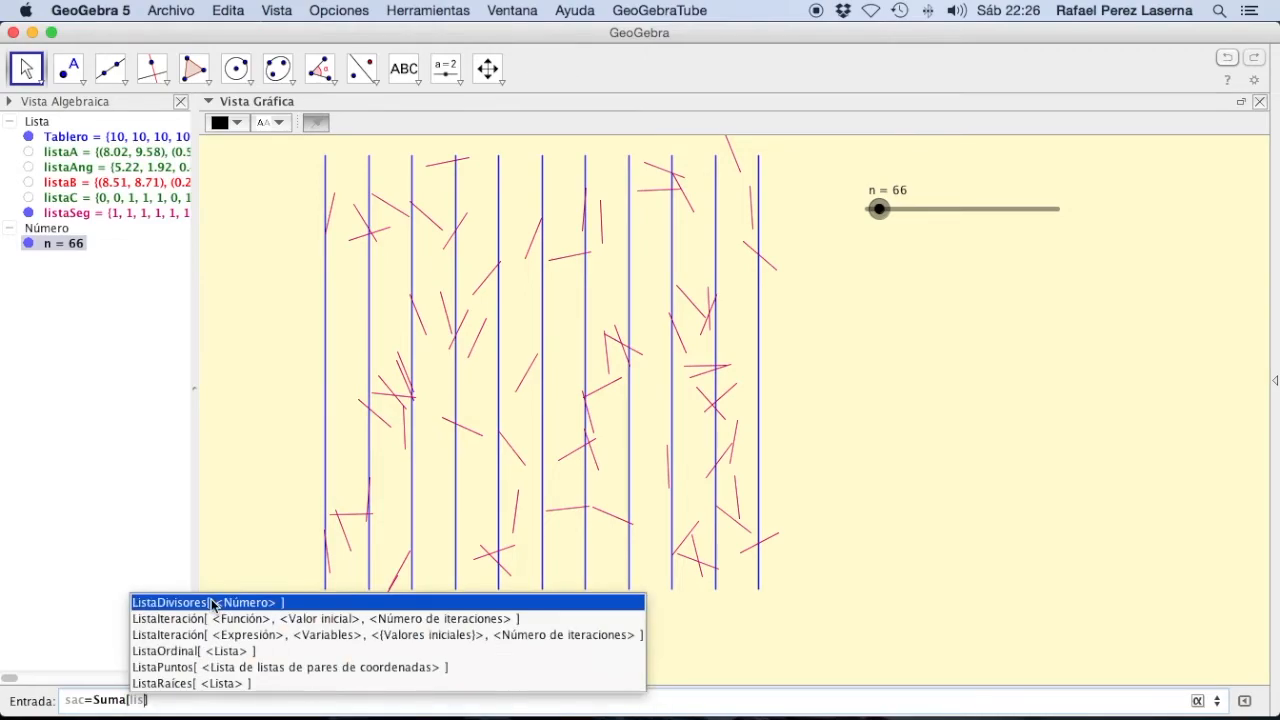
type("C")
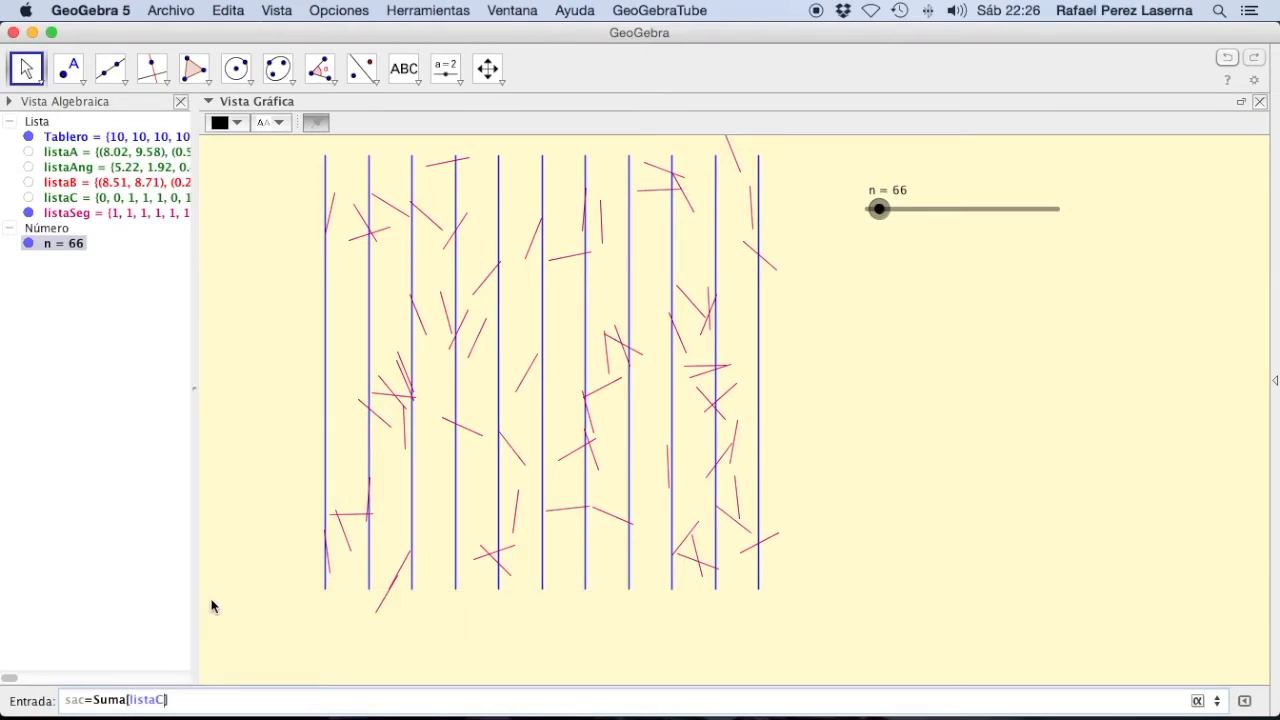
key("Return")
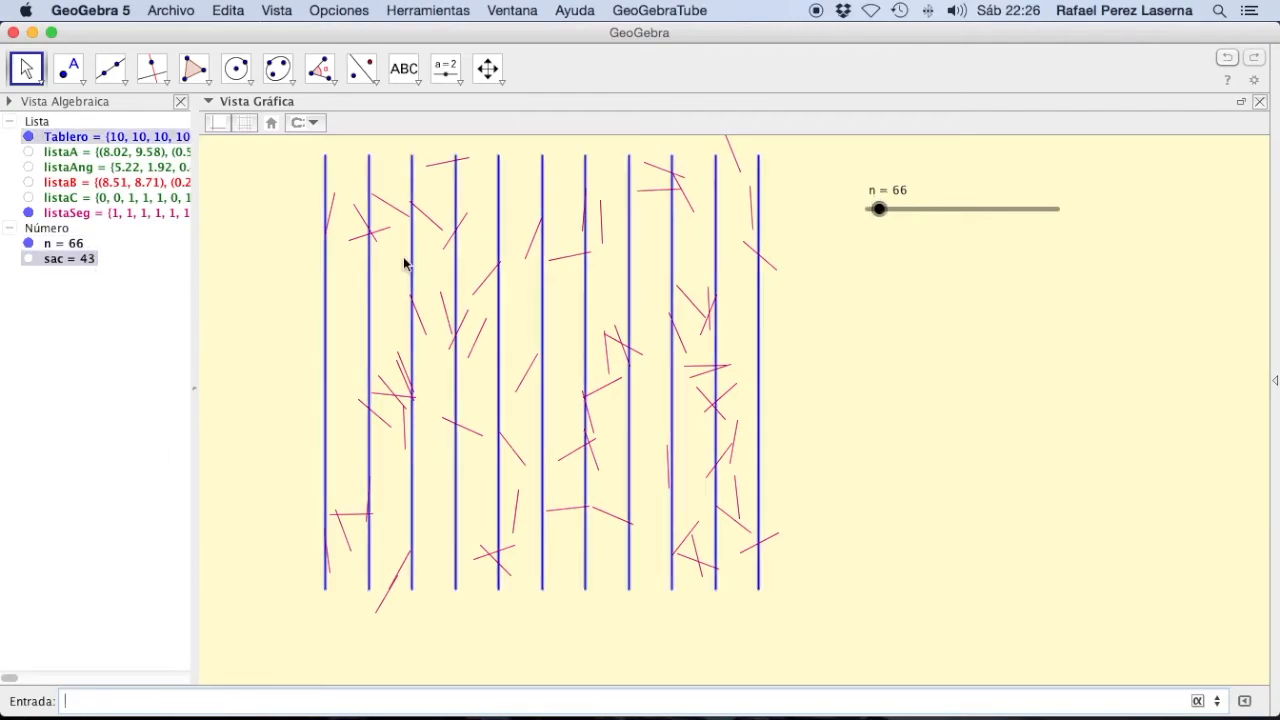
Step: Raise the n slider to 635 and close the Algebra view
left_click(879, 209)
left_click_drag(882, 212, 991, 229)
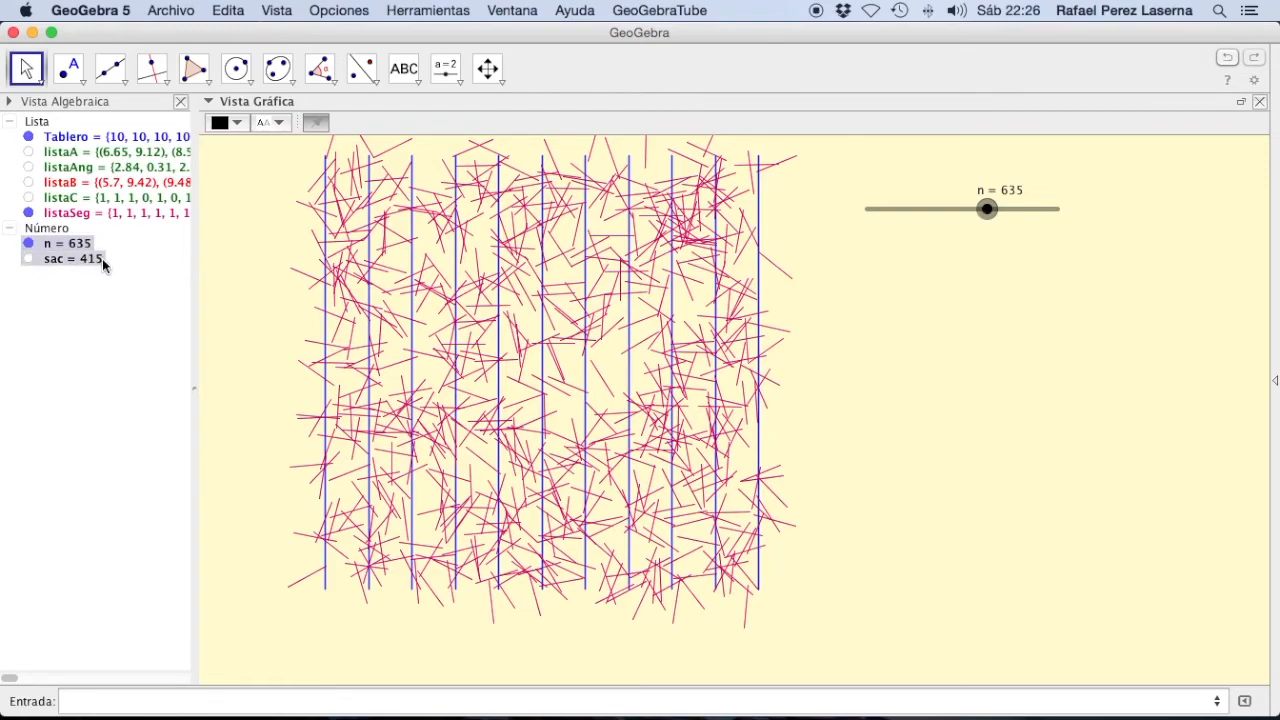
mouse_move(102, 258)
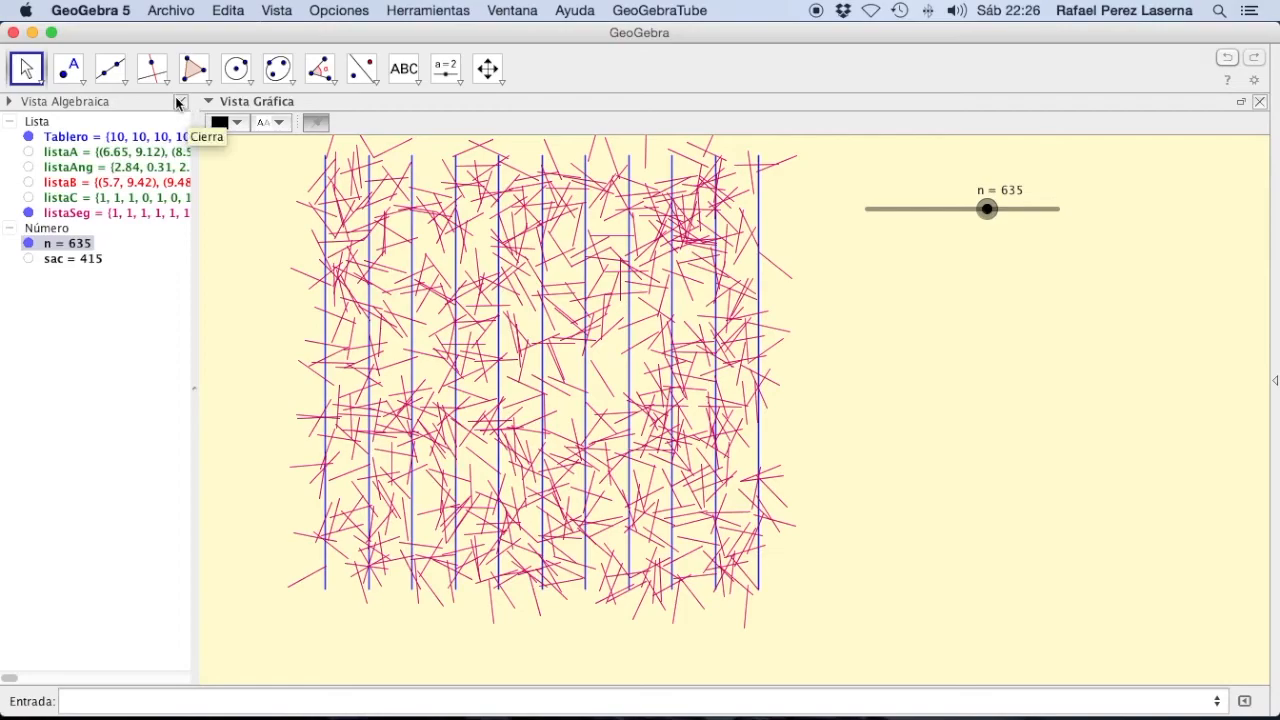
left_click(179, 104)
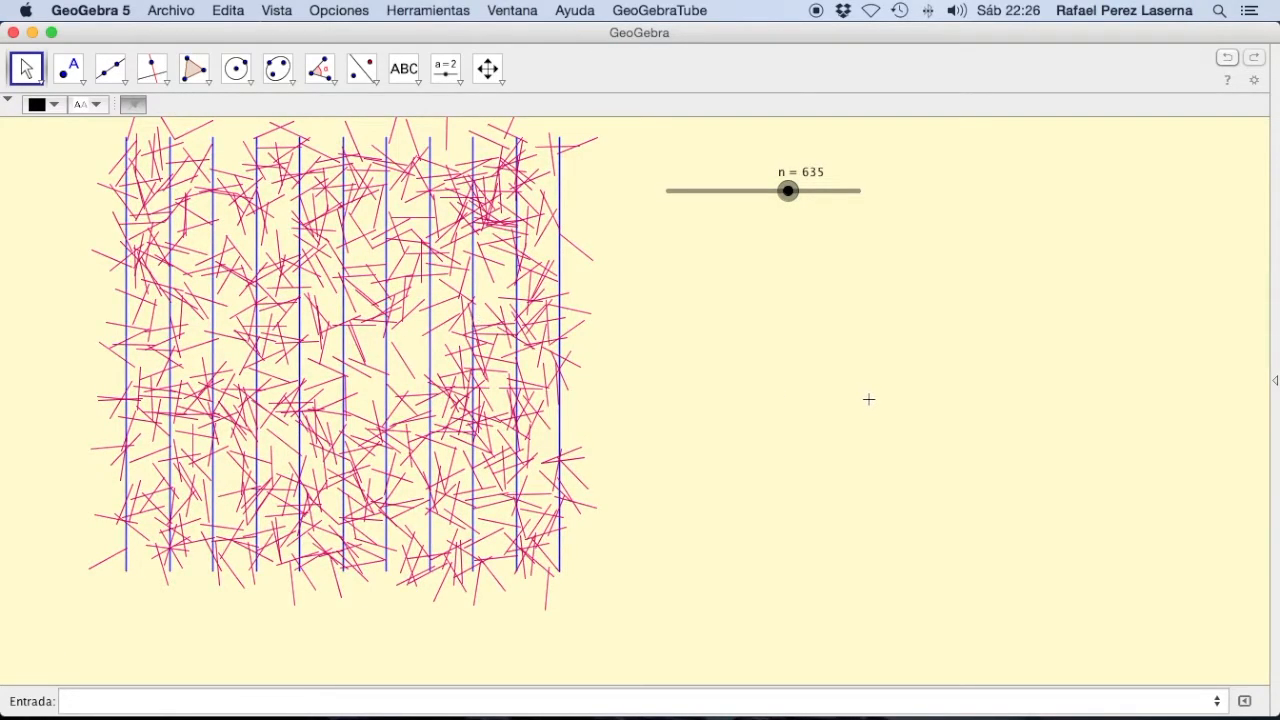
Step: Start a new text object beside the board, below the n slider, with an enlarged edit window and LaTeX formula enabled
left_click(404, 68)
left_click(694, 334)
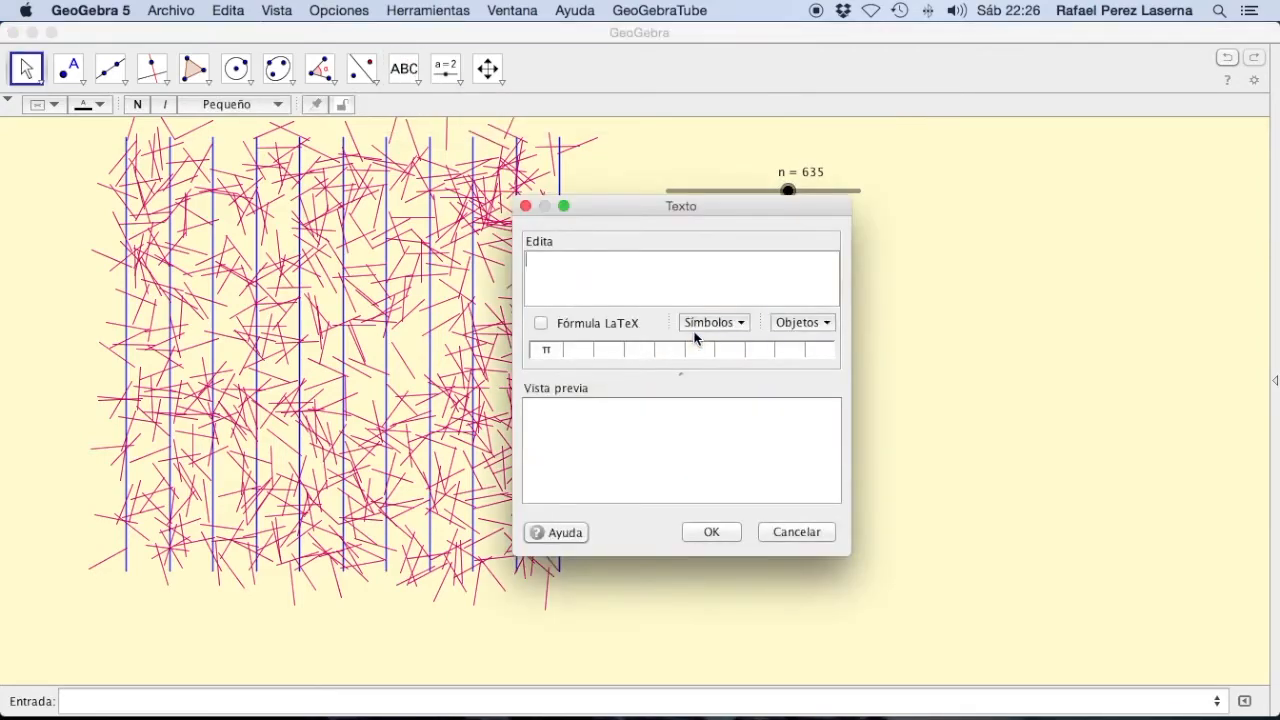
left_click_drag(678, 213, 383, 167)
left_click_drag(556, 508, 1098, 678)
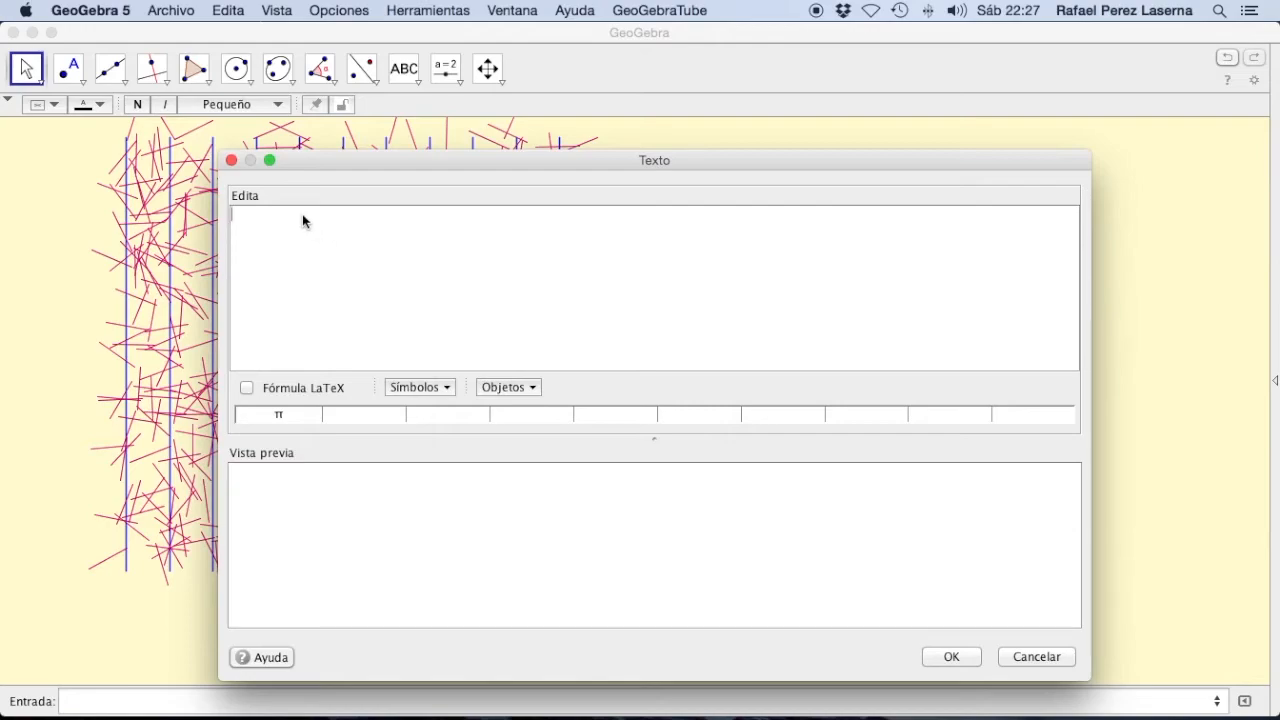
left_click(247, 387)
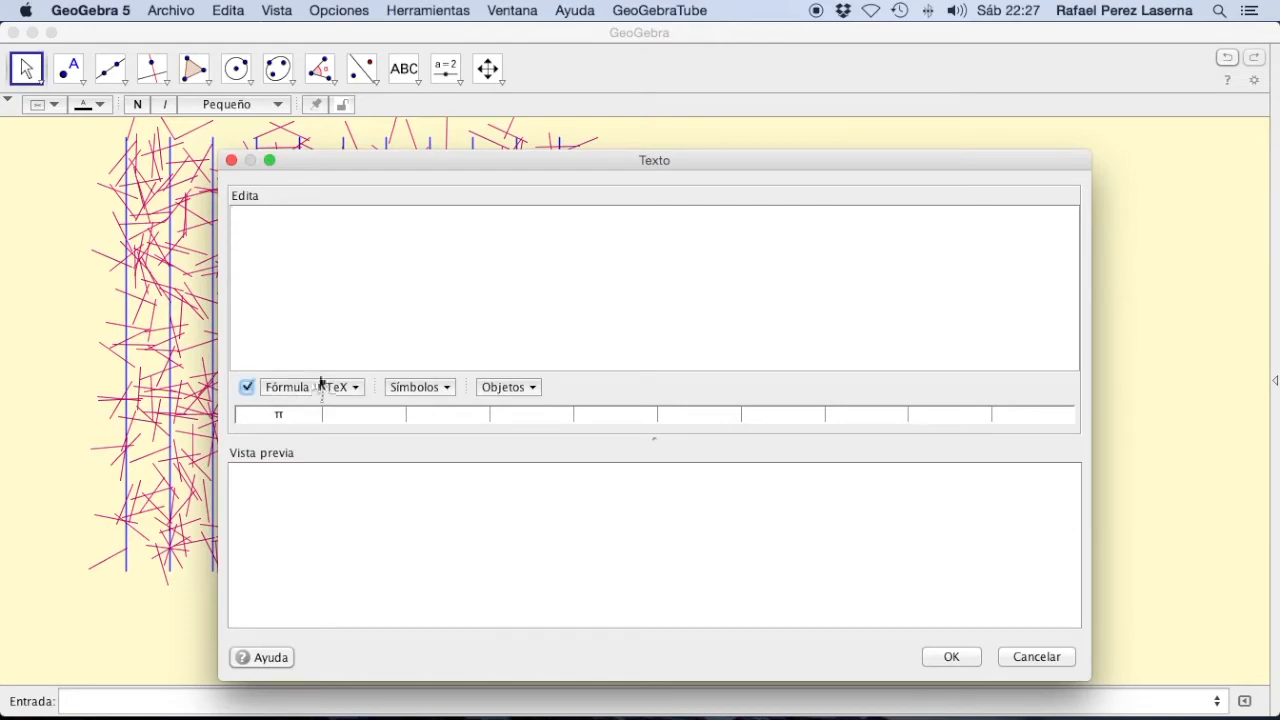
left_click(253, 226)
Step: Begin the formula with the fraction \frac{2}{\pi} followed by an equals sign
left_click(352, 390)
left_click(430, 415)
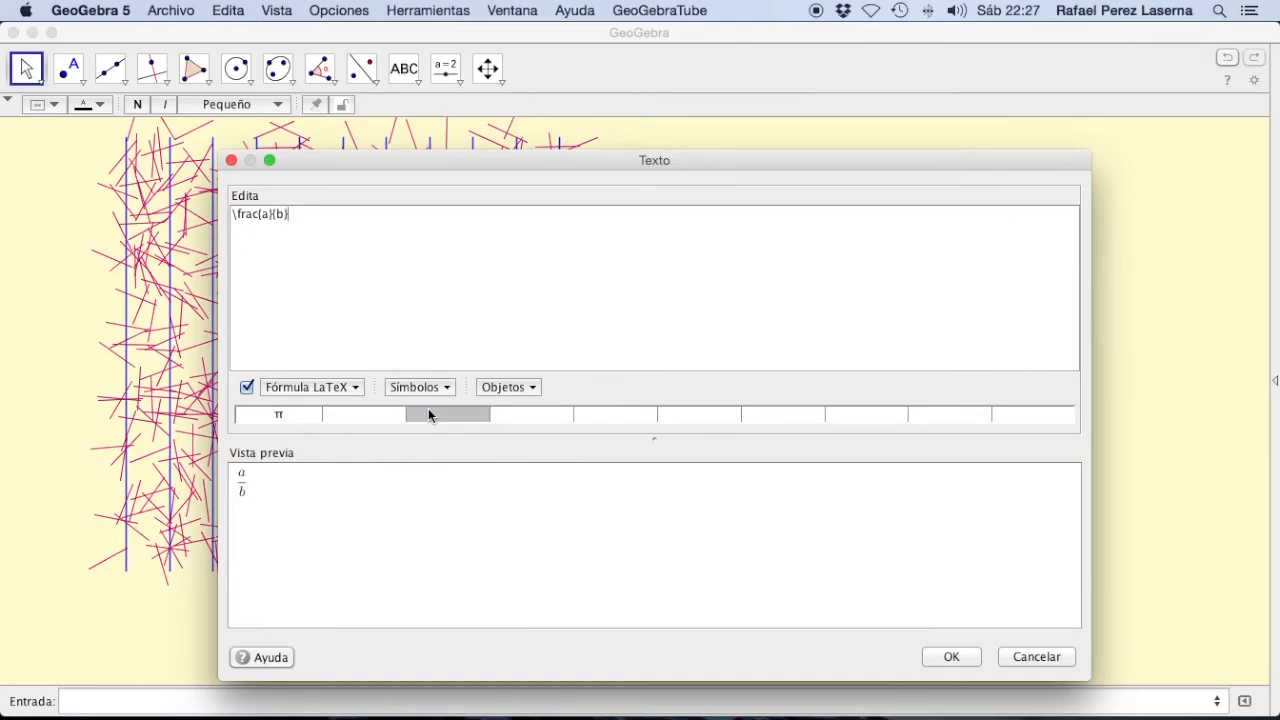
key("Left")
key("Left")
key("Left")
key("Left")
key("BackSpace")
type("2")
key("Right")
key("Right")
key("Right")
key("BackSpace")
type("\\pi}=")
type("\\")
key("BackSpace")
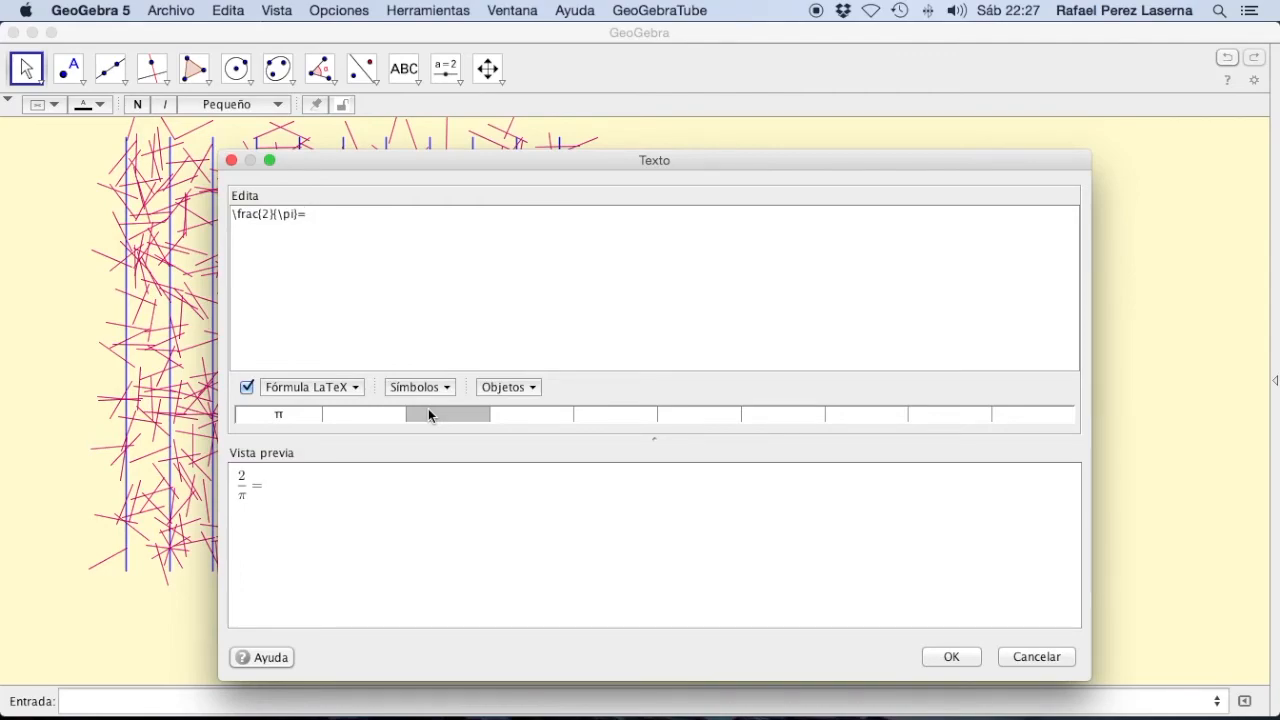
Step: Add a second fraction after the equals sign with the numerator Agujas \; Cortan
left_click(357, 386)
mouse_move(375, 408)
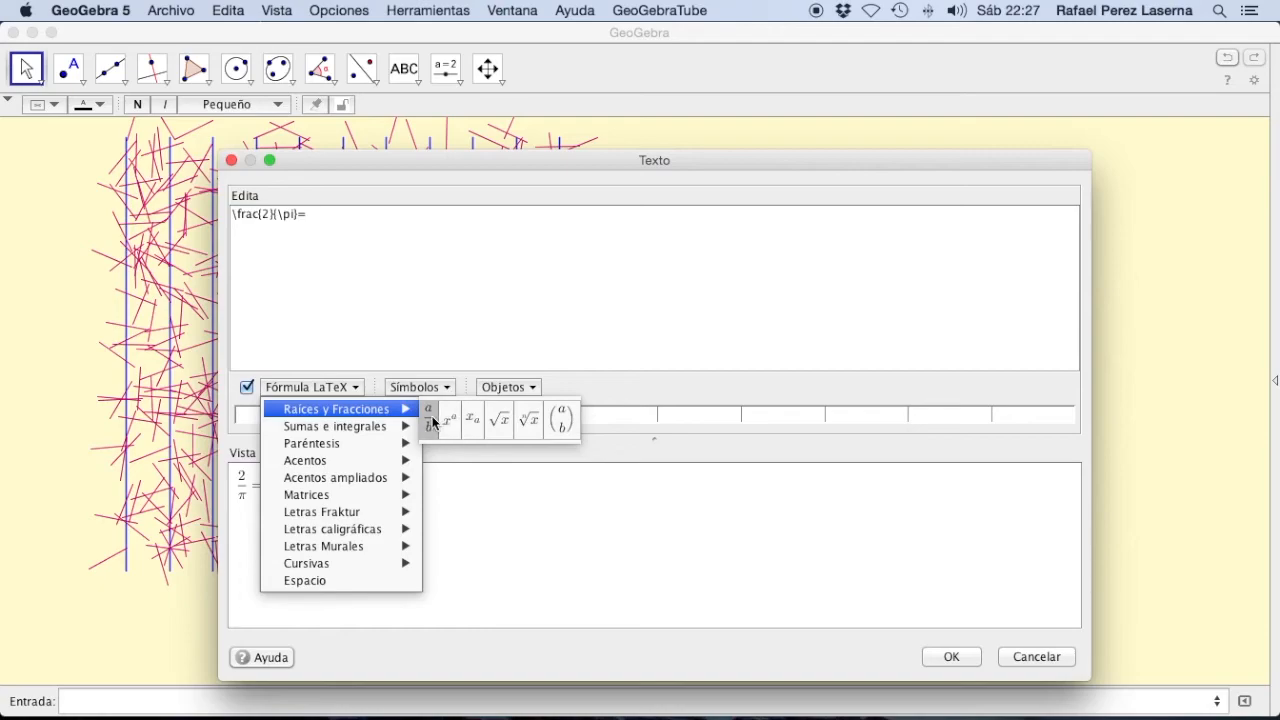
left_click(432, 416)
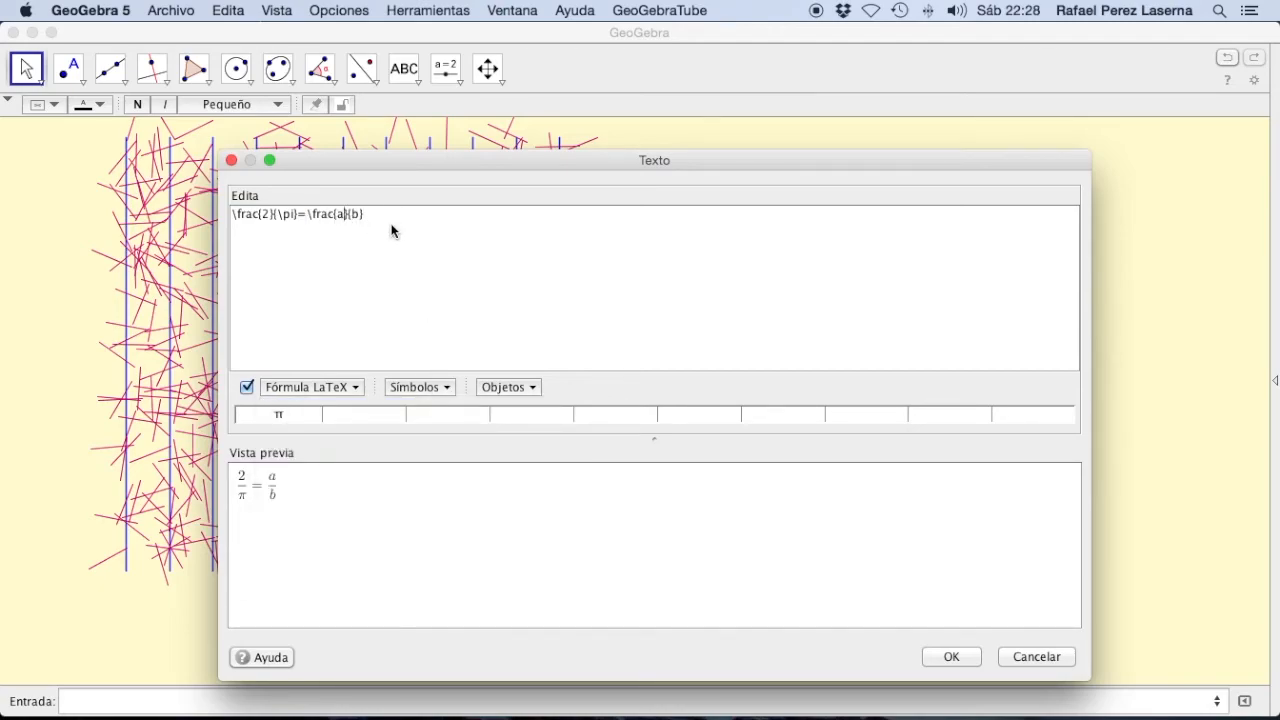
key("BackSpace")
type("Agujas ")
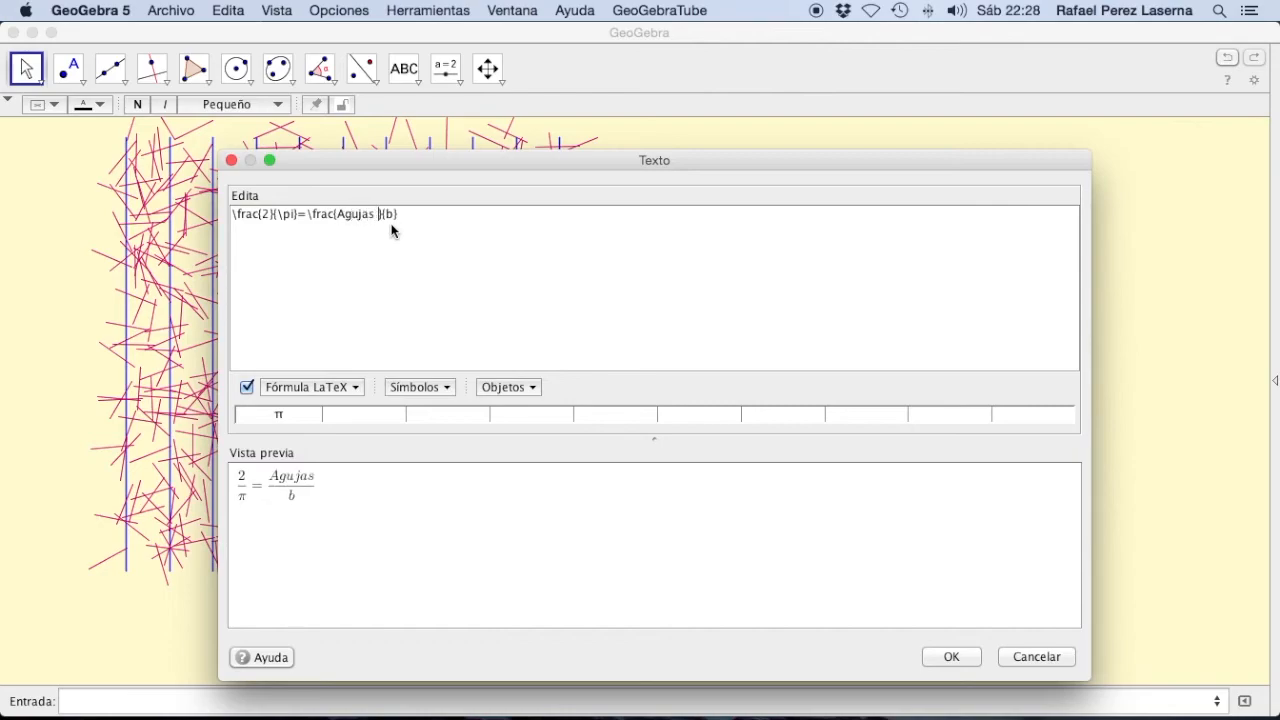
type("\\; Cortan")
Step: Replace the second fraction's denominator b with Agujas \; Totales
key("BackSpace")
type("Agujas")
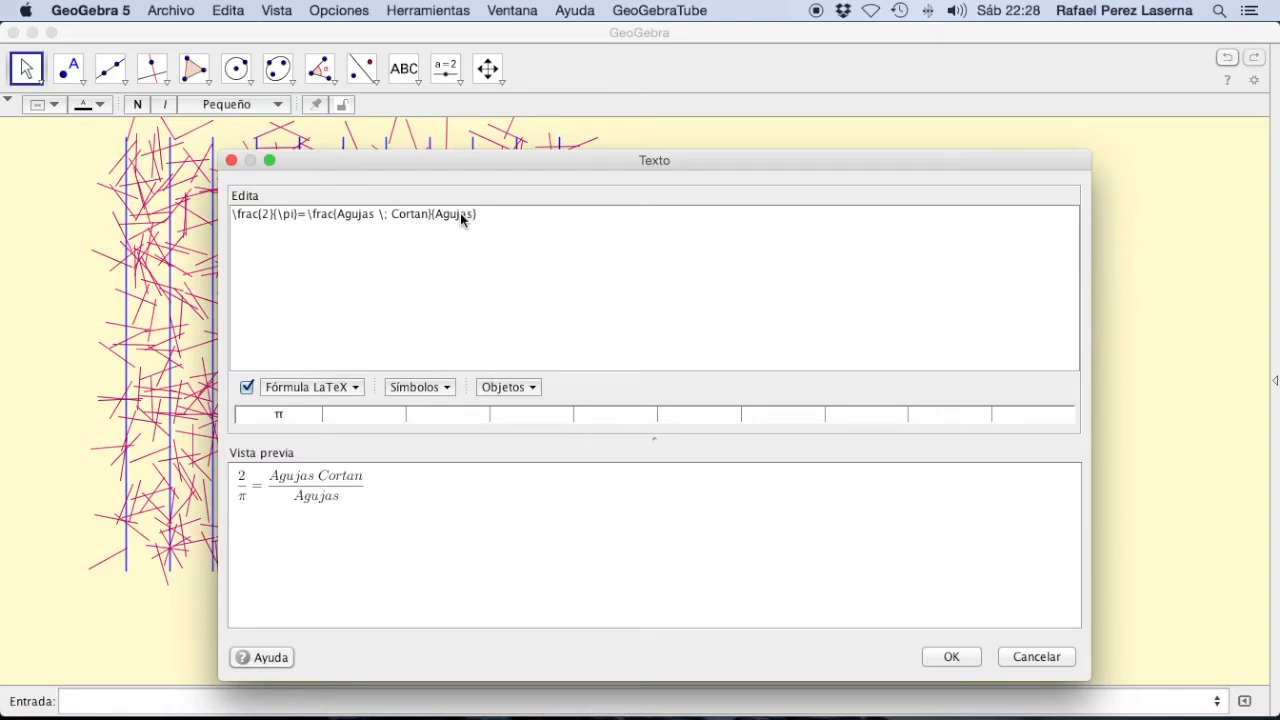
type(" \\:")
key("BackSpace")
type("; Totales")
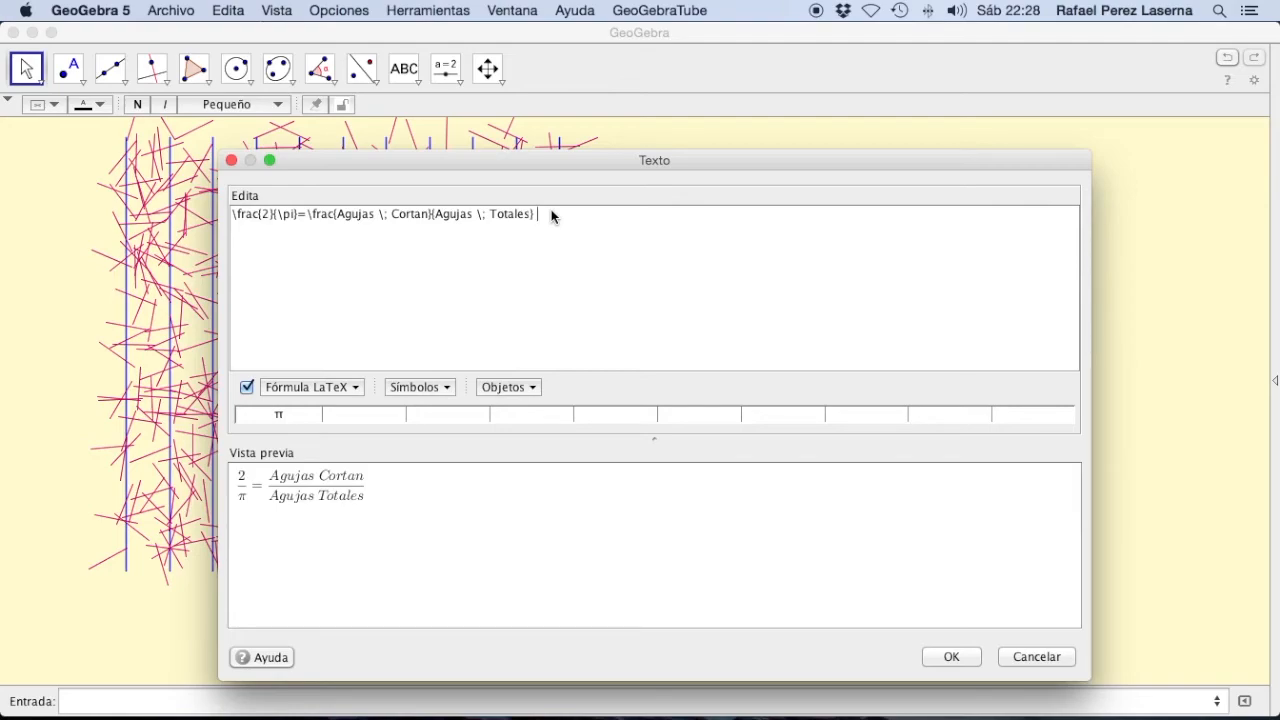
Step: Continue the formula's first line with a spaced arrow and pi: \; \to \; \pi=
type("\\; \\to \\;")
type("\\pi=")
Step: Add a fraction after \pi= with the numerator 2 \cdot Agujas \; Totales
left_click(312, 387)
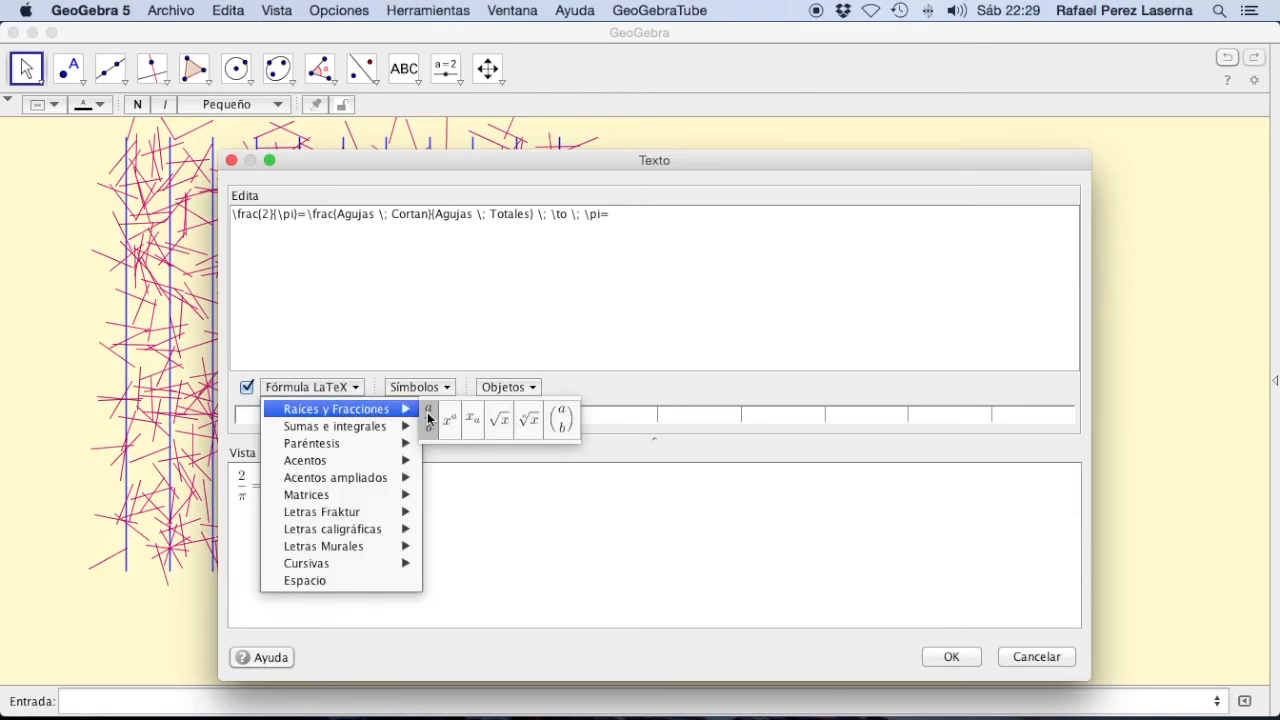
left_click(428, 417)
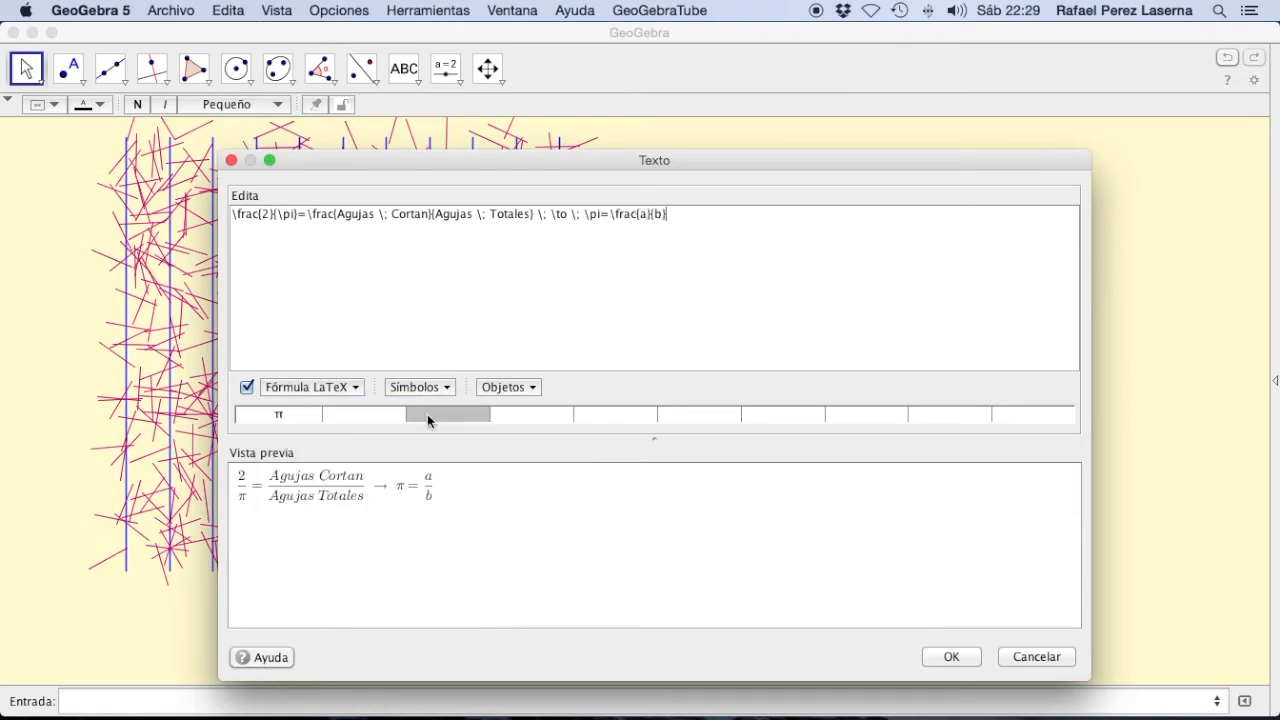
left_click(646, 214)
key("BackSpace")
type("2 \\cdot ")
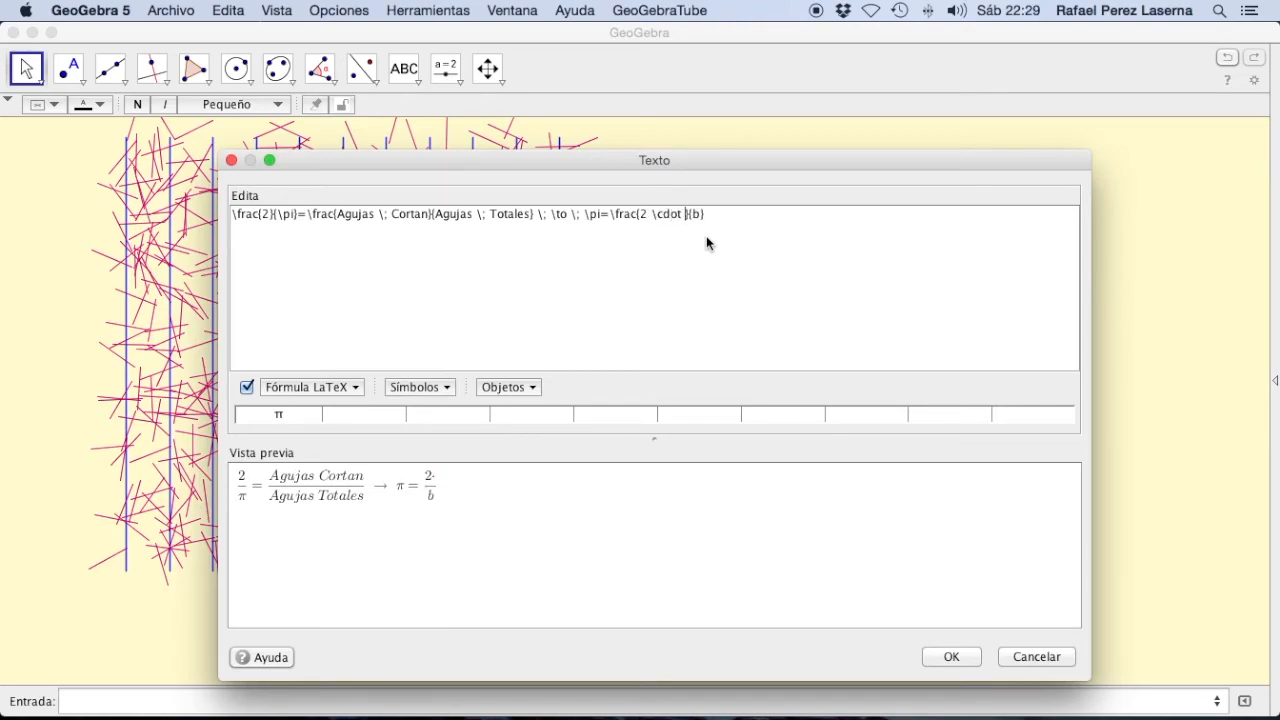
type("Agujas")
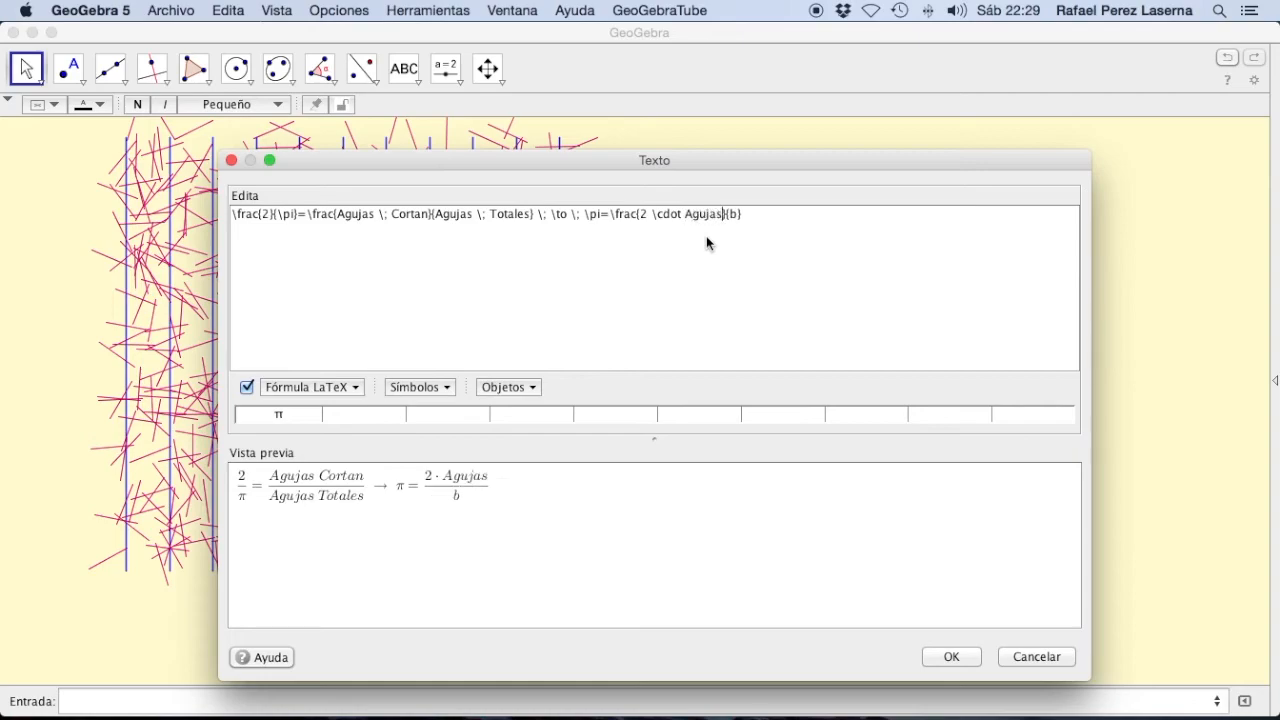
type(" \\; Totales")
Step: Replace the last fraction's denominator b with Agujas \; Cortan
key("Right")
key("Right")
key("Delete")
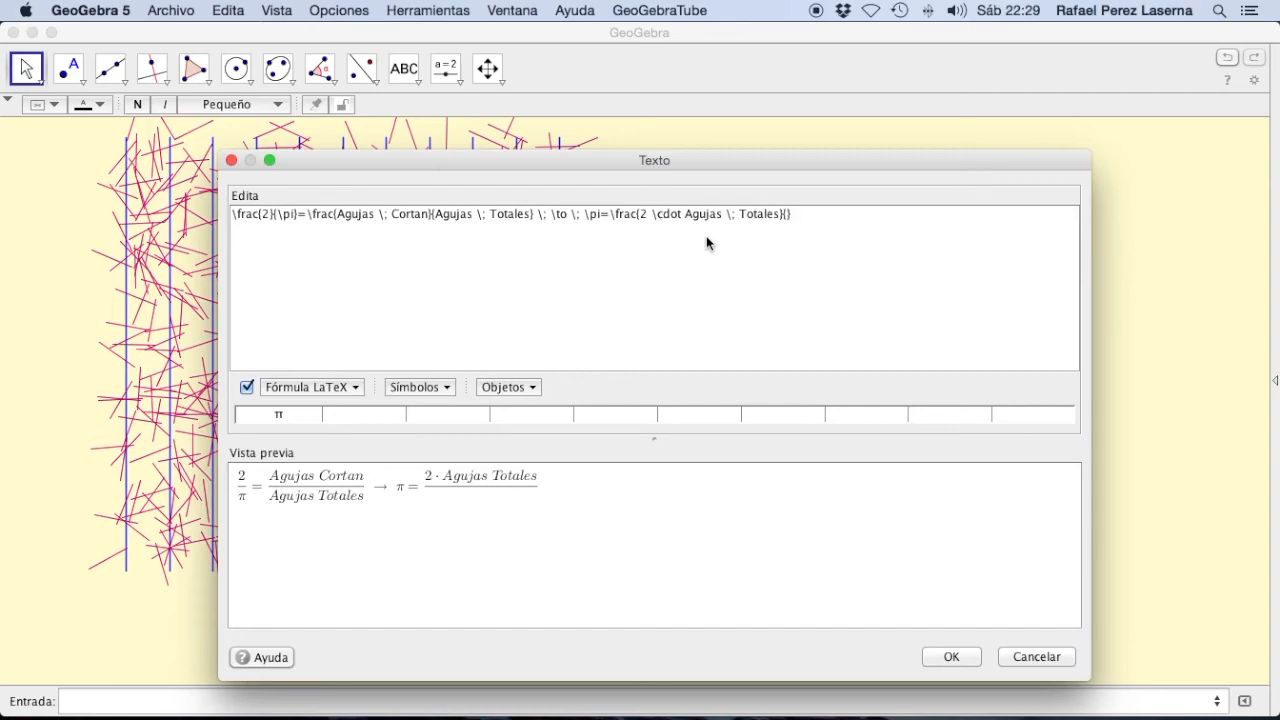
type("Agujas \\; Cortan")
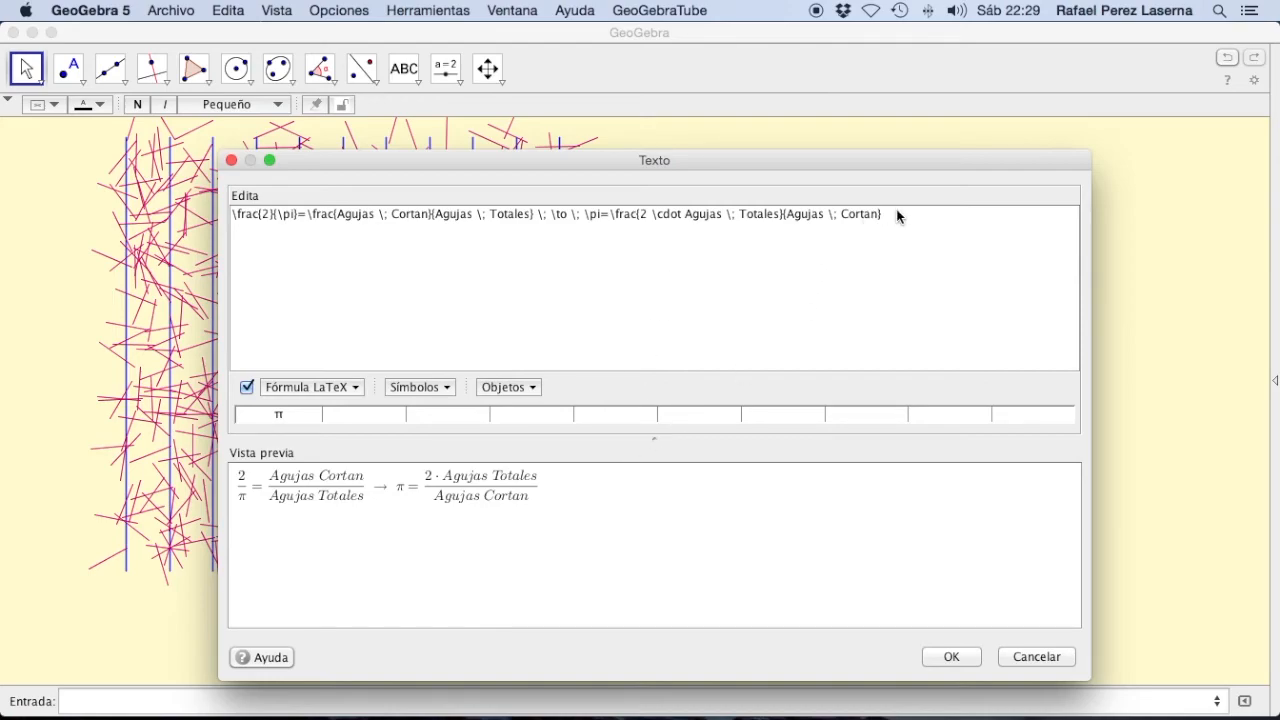
Step: End the first line with the LaTeX line break \\ and start a second line with \pi=
type("\\\\")
key("Return")
type("\\pi=")
Step: Add a fraction to the second line whose numerator is 2 \cdot followed by the linked object n
left_click(318, 388)
mouse_move(386, 418)
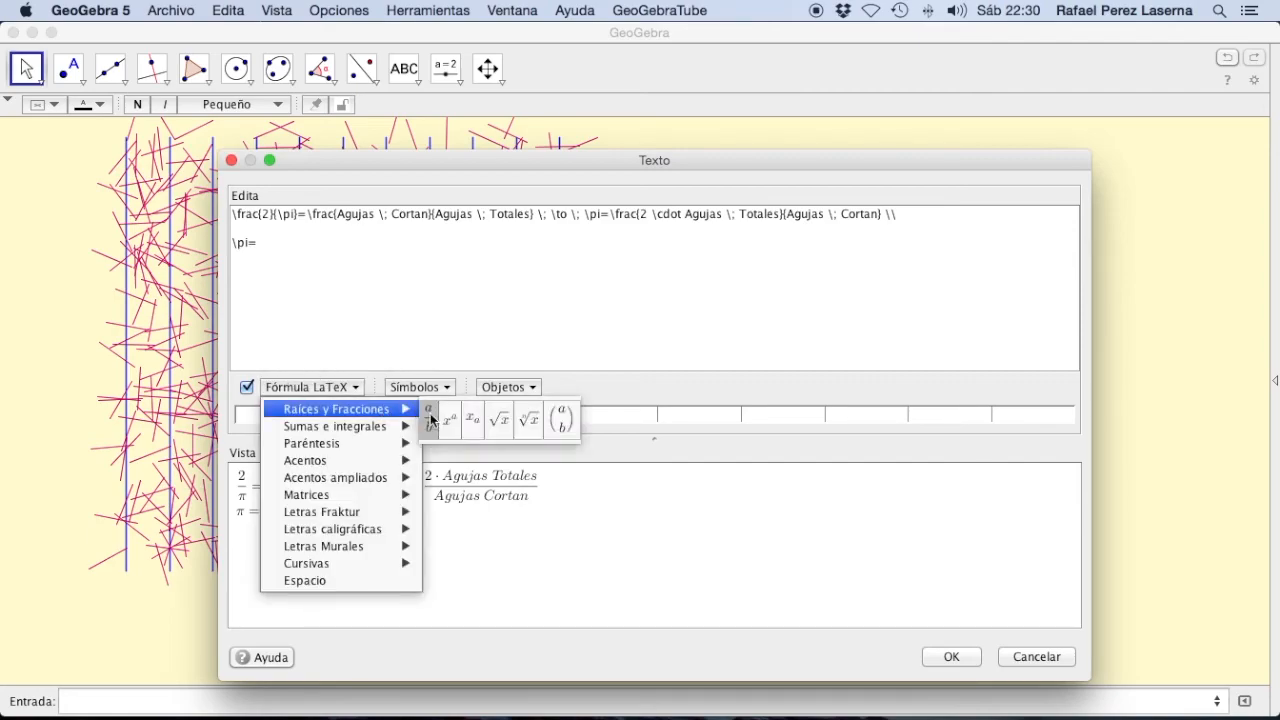
left_click(431, 418)
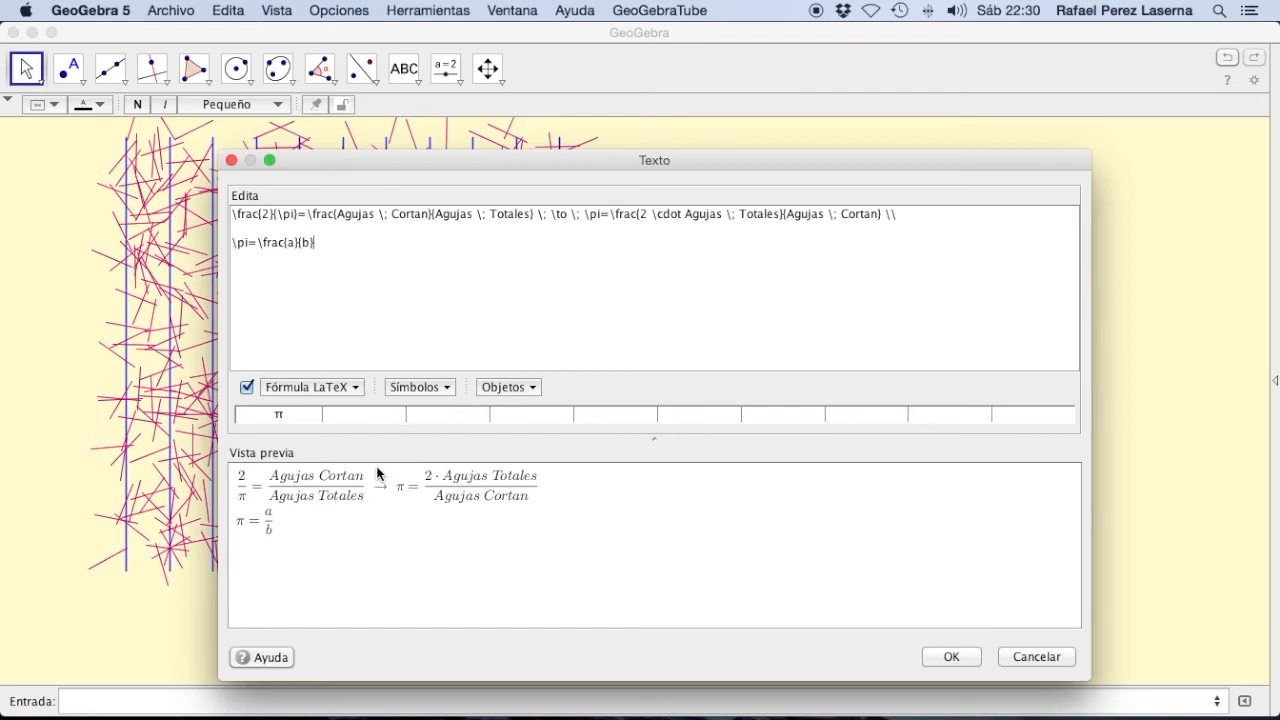
left_click(288, 244)
key("BackSpace")
type("2 \\cdot")
left_click(527, 389)
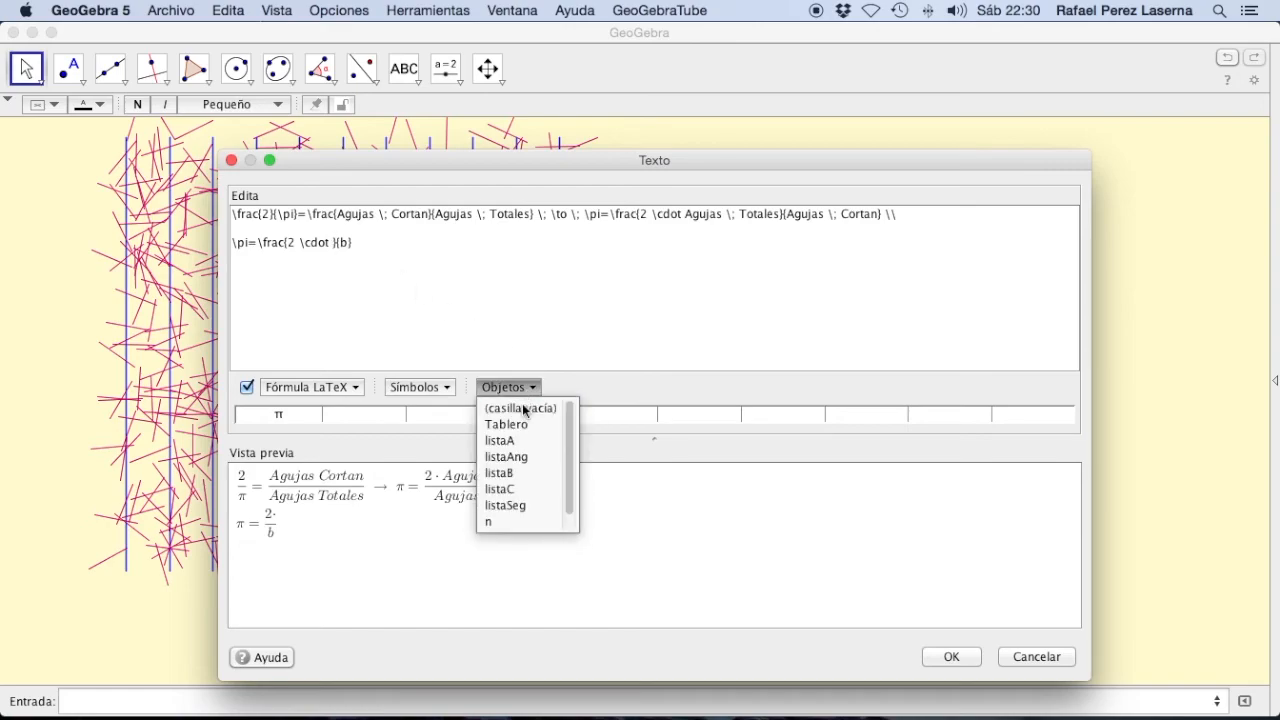
left_click(496, 518)
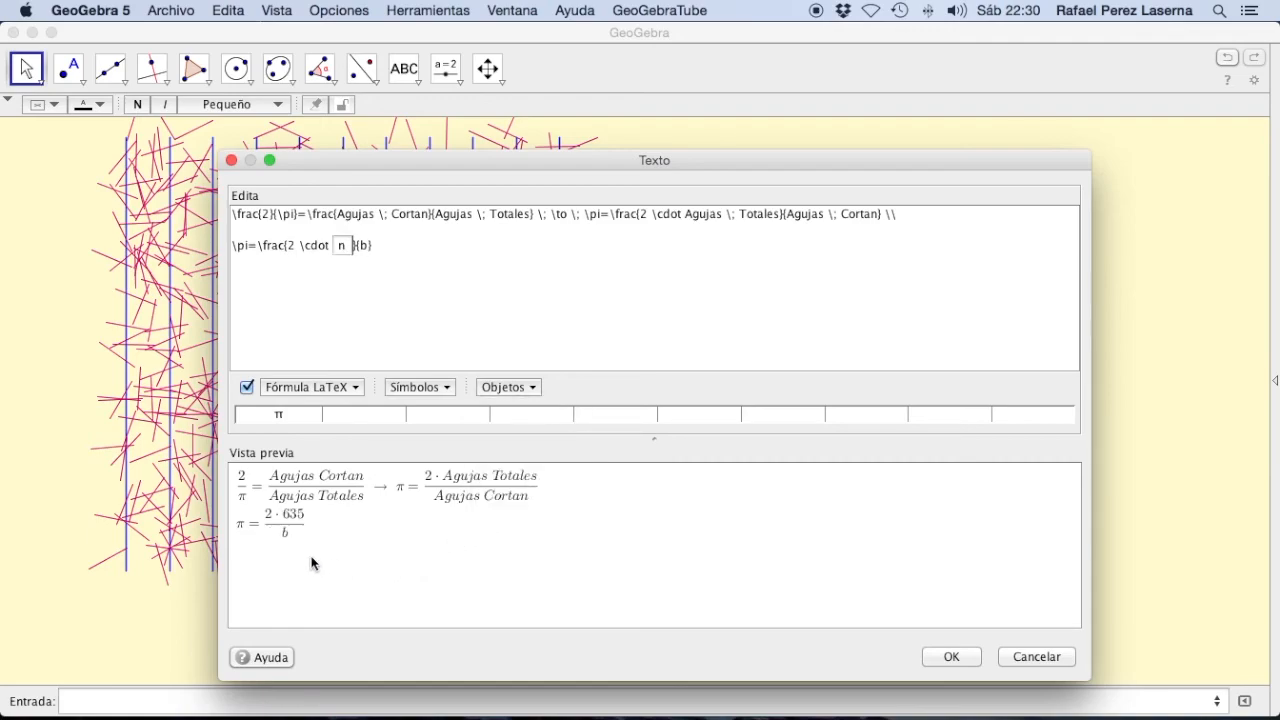
Step: Replace the second-line fraction's denominator b with the linked object sac
left_click(364, 244)
key("BackSpace")
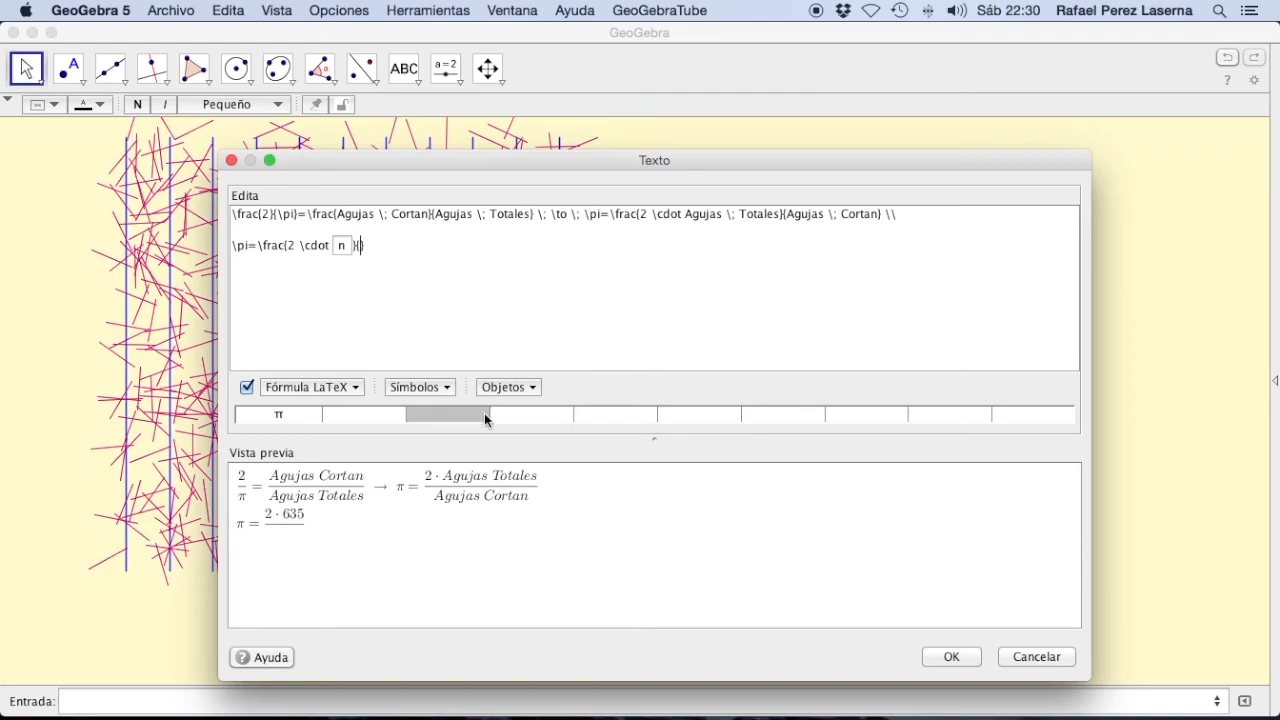
left_click(518, 390)
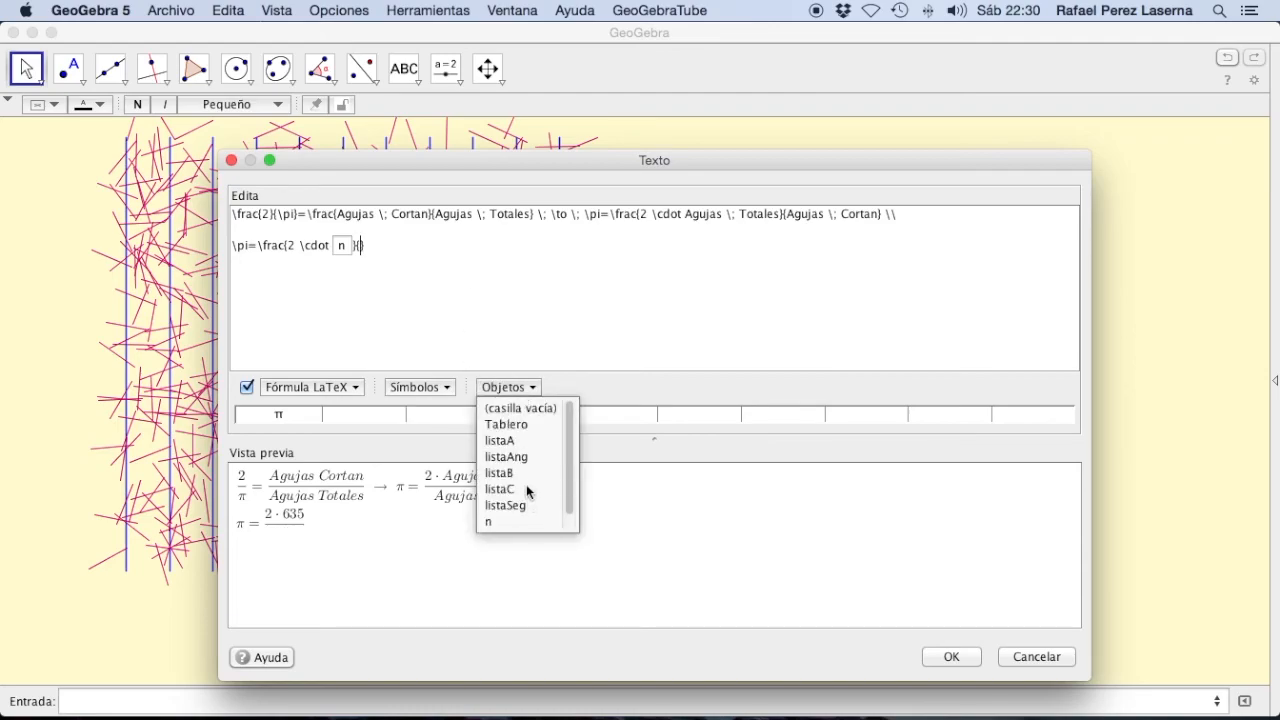
scroll(524, 482, "down", 1)
left_click(495, 522)
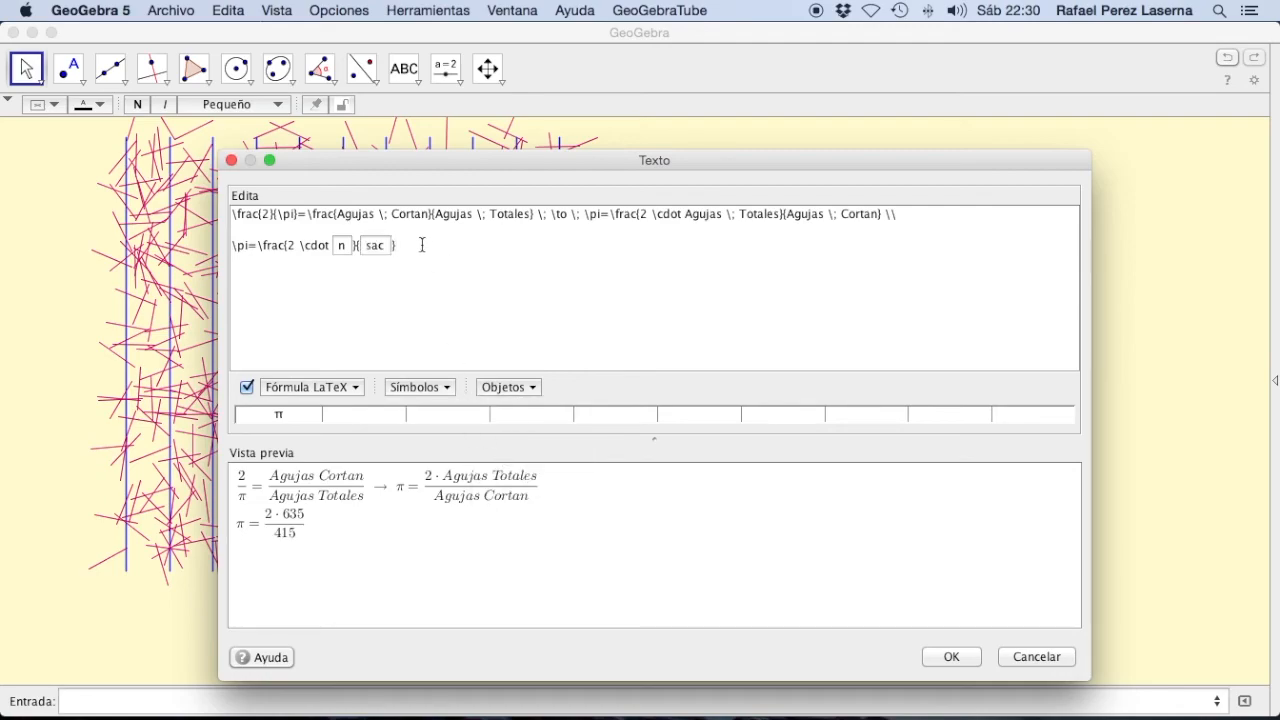
Step: Add an equals sign and the computed object 2*n/sac to the second line, and create the text
type("=")
left_click(534, 392)
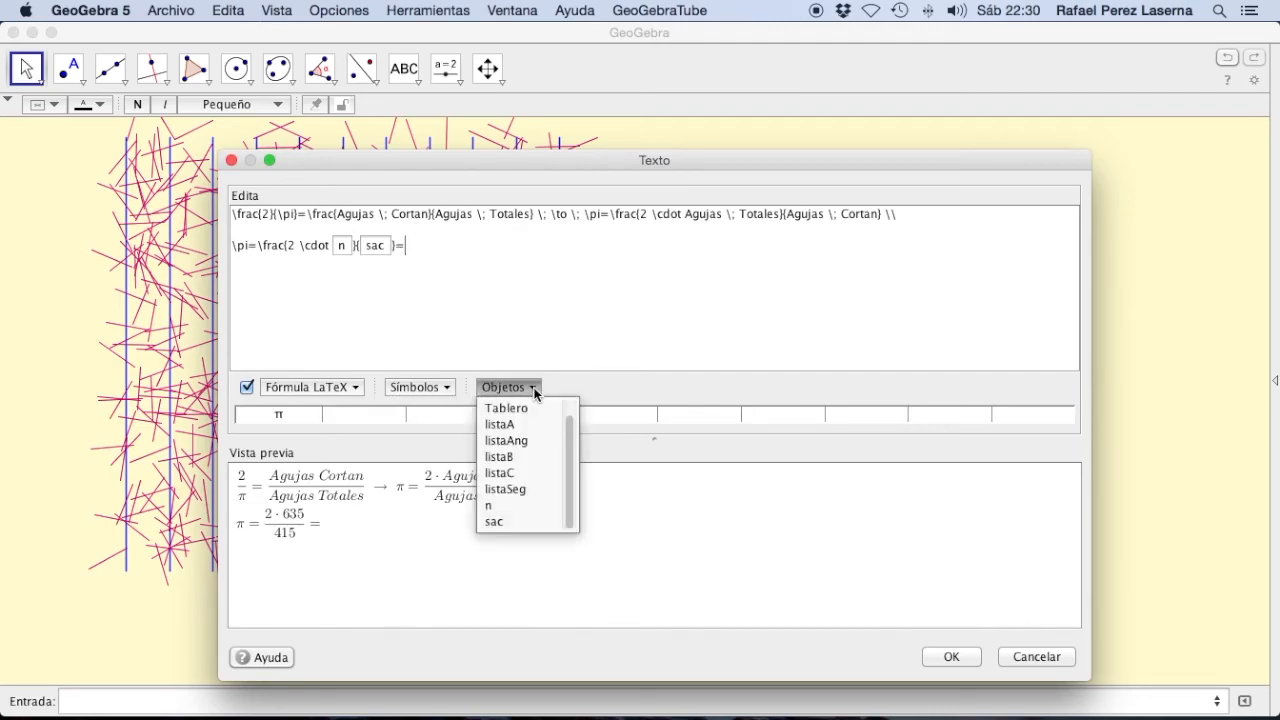
left_click(490, 505)
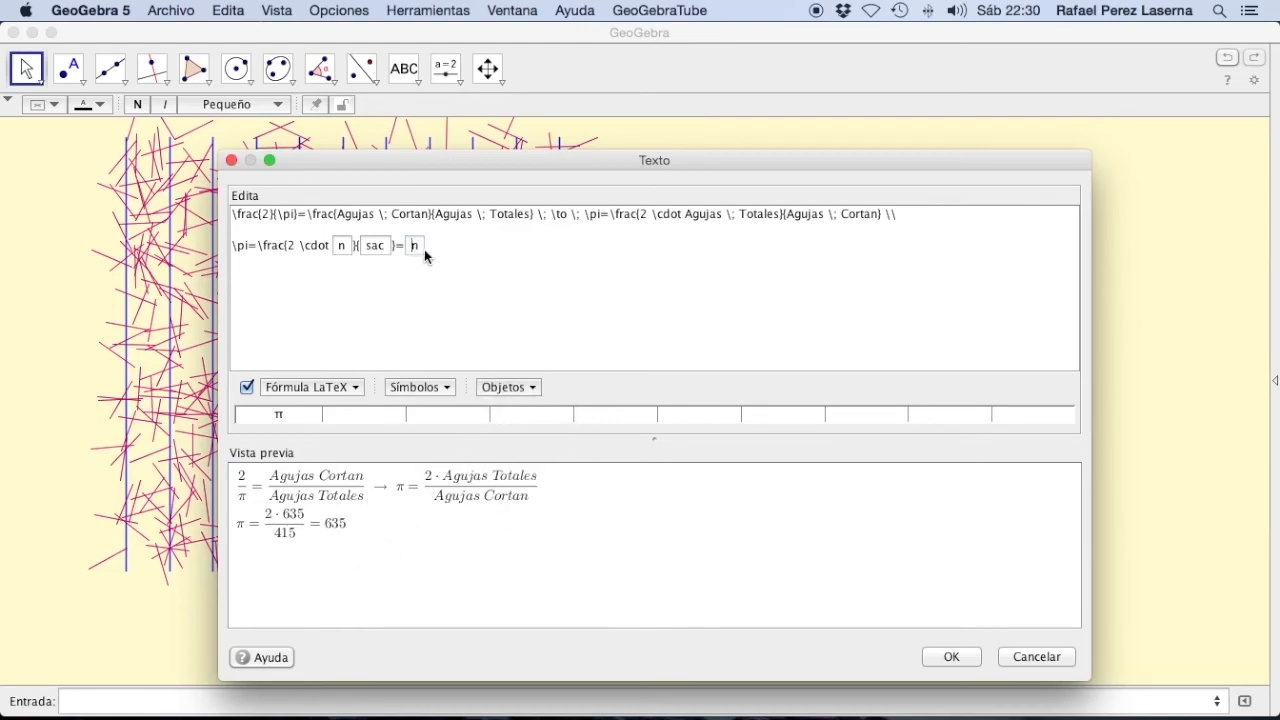
type("2*")
key("Right")
type("/")
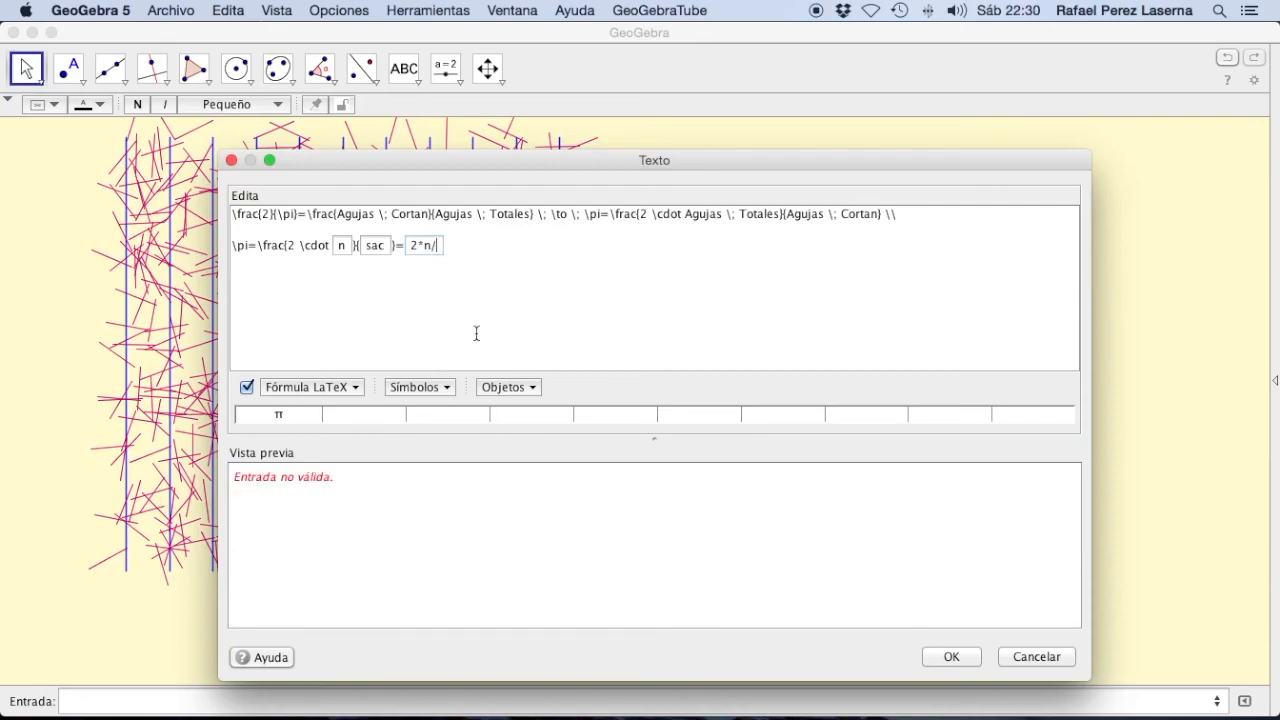
type("sac")
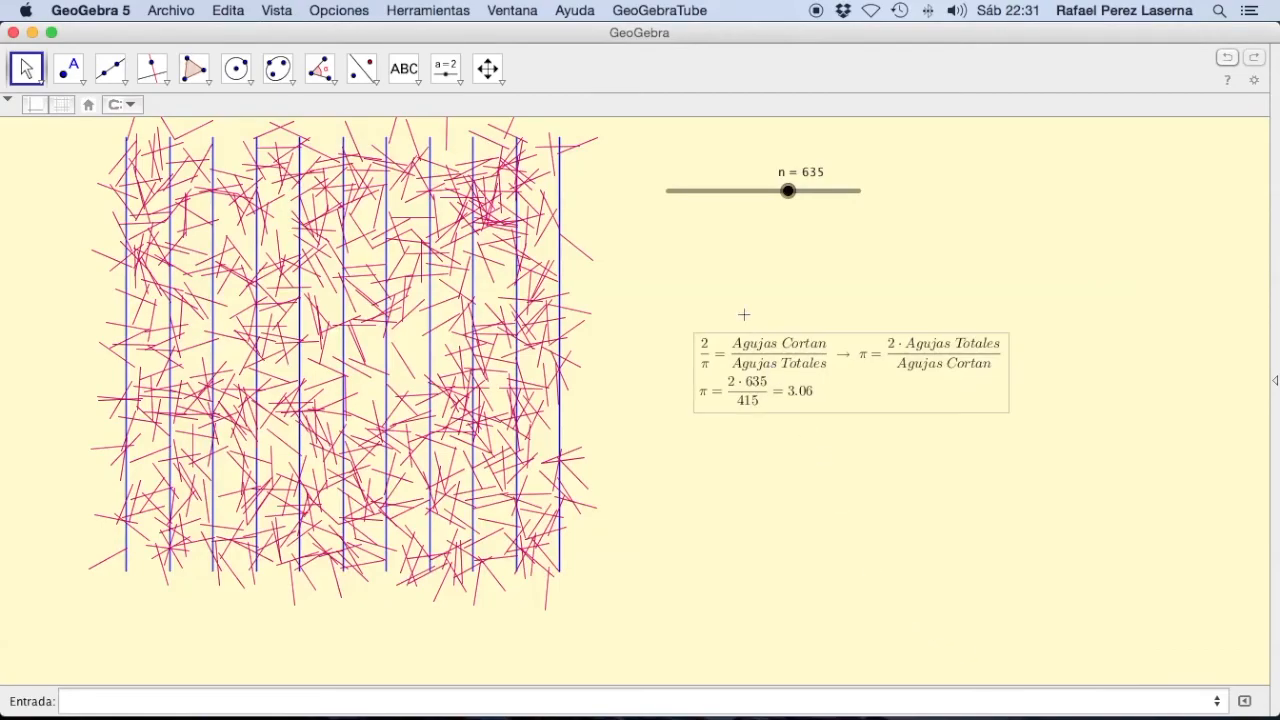
Step: Set the formula text's size to Grande and make it bold
left_click(741, 347)
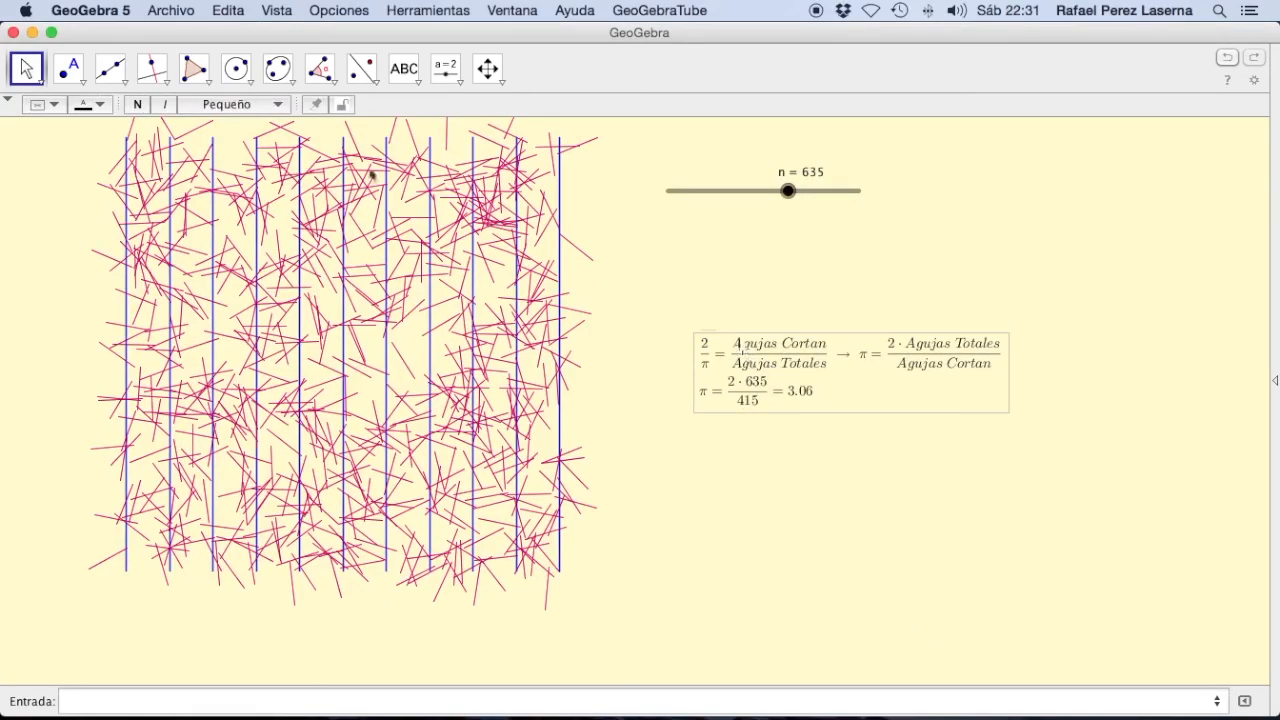
left_click(280, 106)
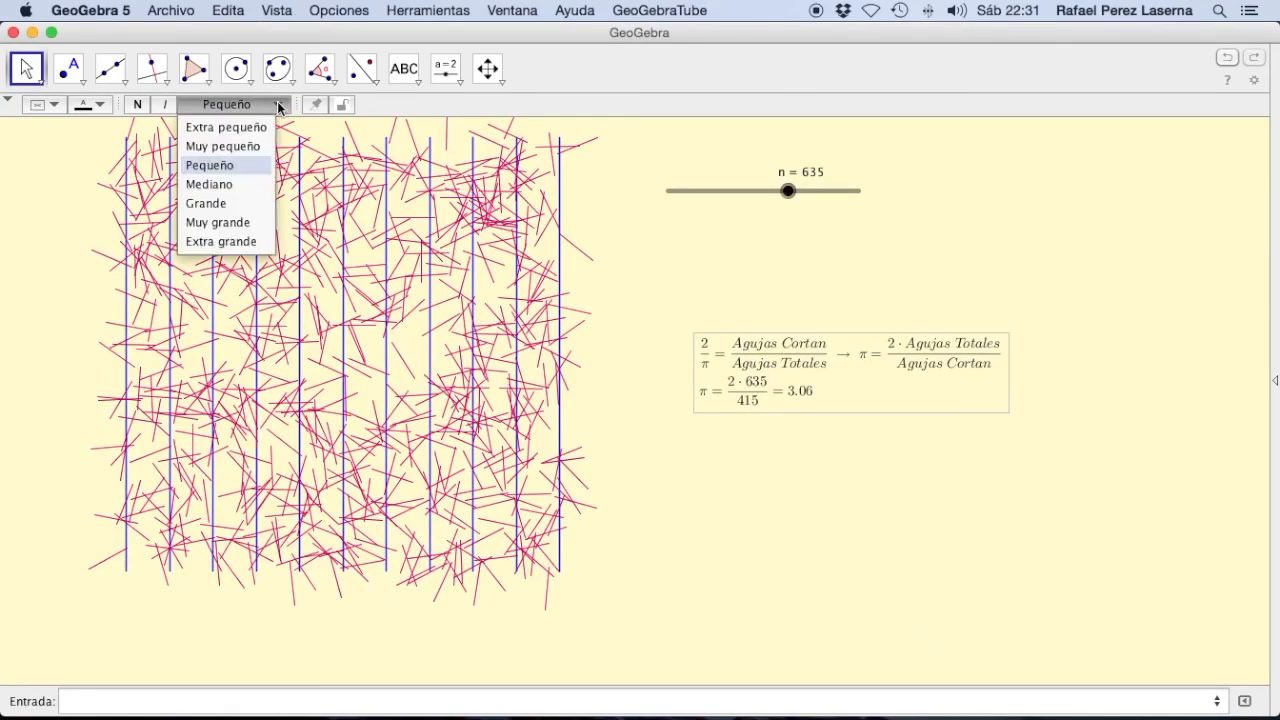
left_click(252, 222)
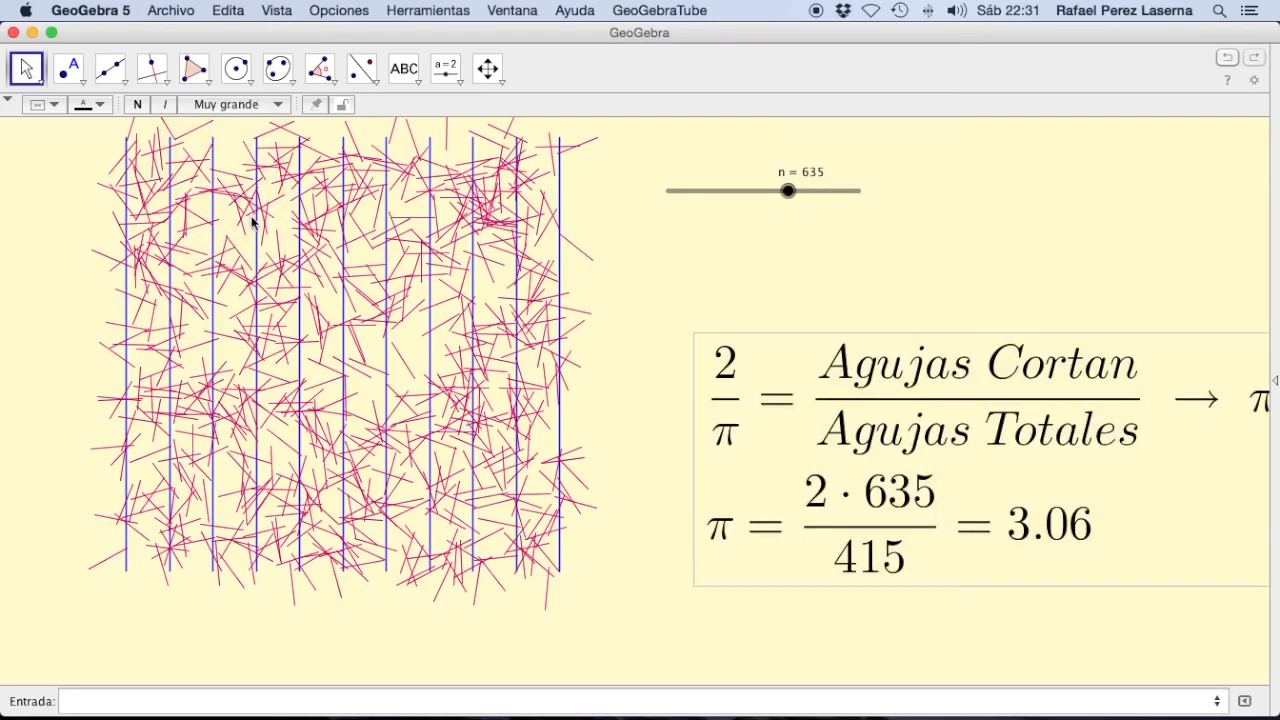
left_click(250, 104)
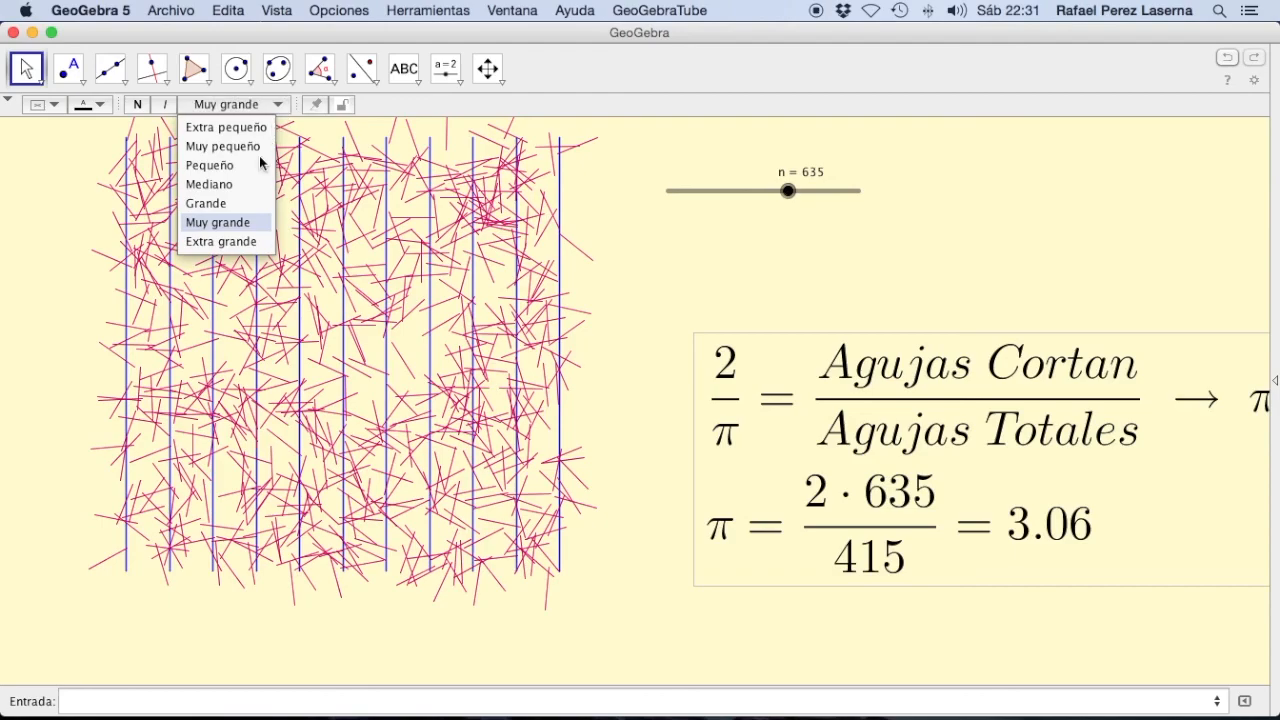
left_click(255, 214)
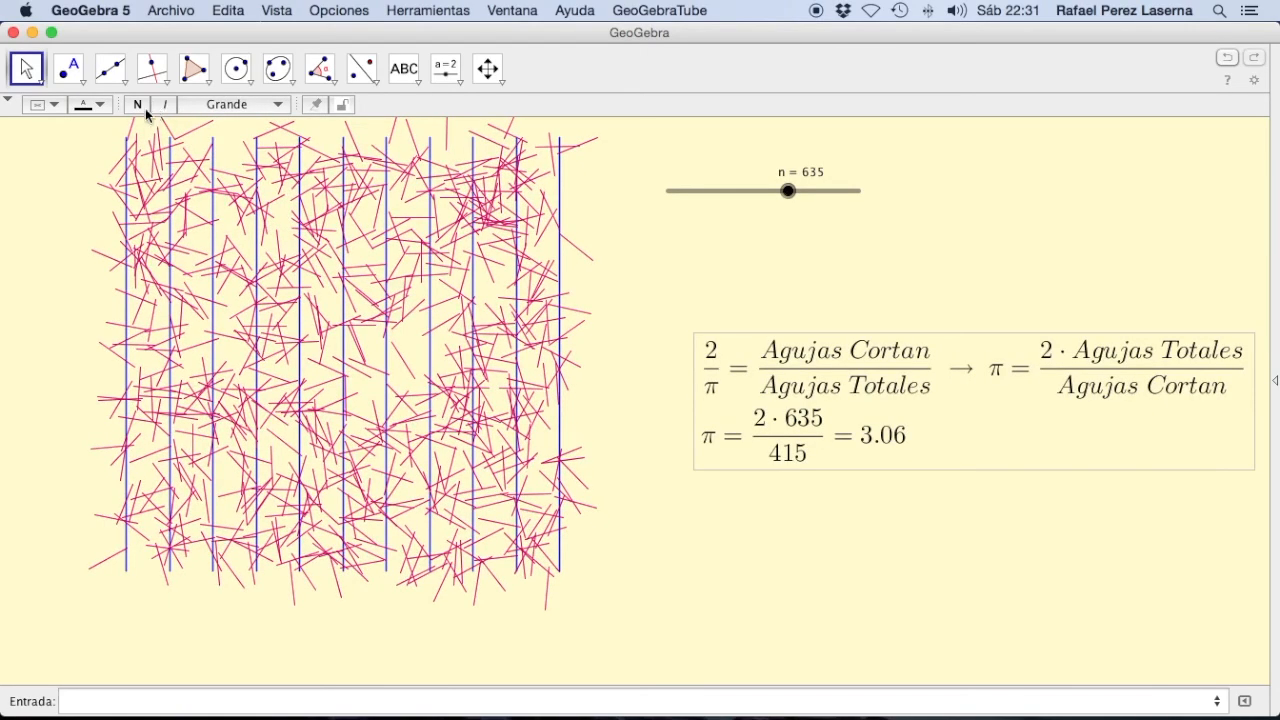
left_click(139, 105)
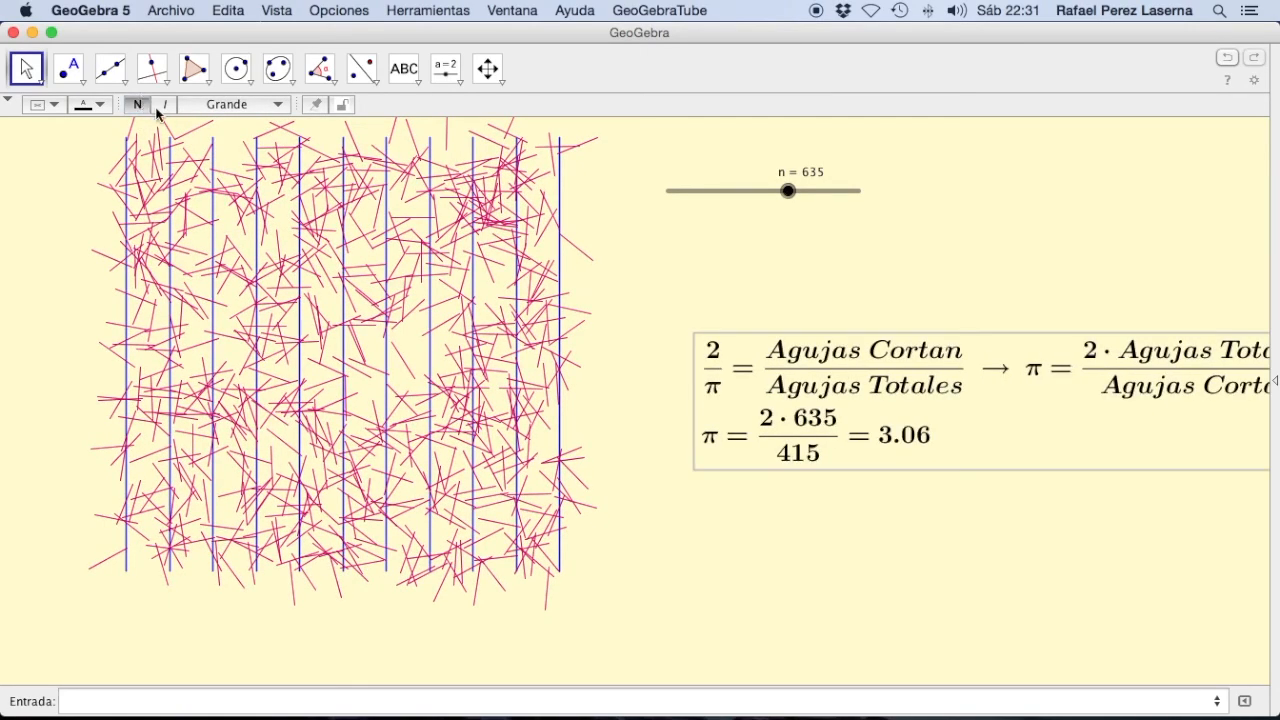
Step: Move the formula text beside the needle area so it shows in full, and set the slider n to 900
left_click_drag(781, 349, 693, 350)
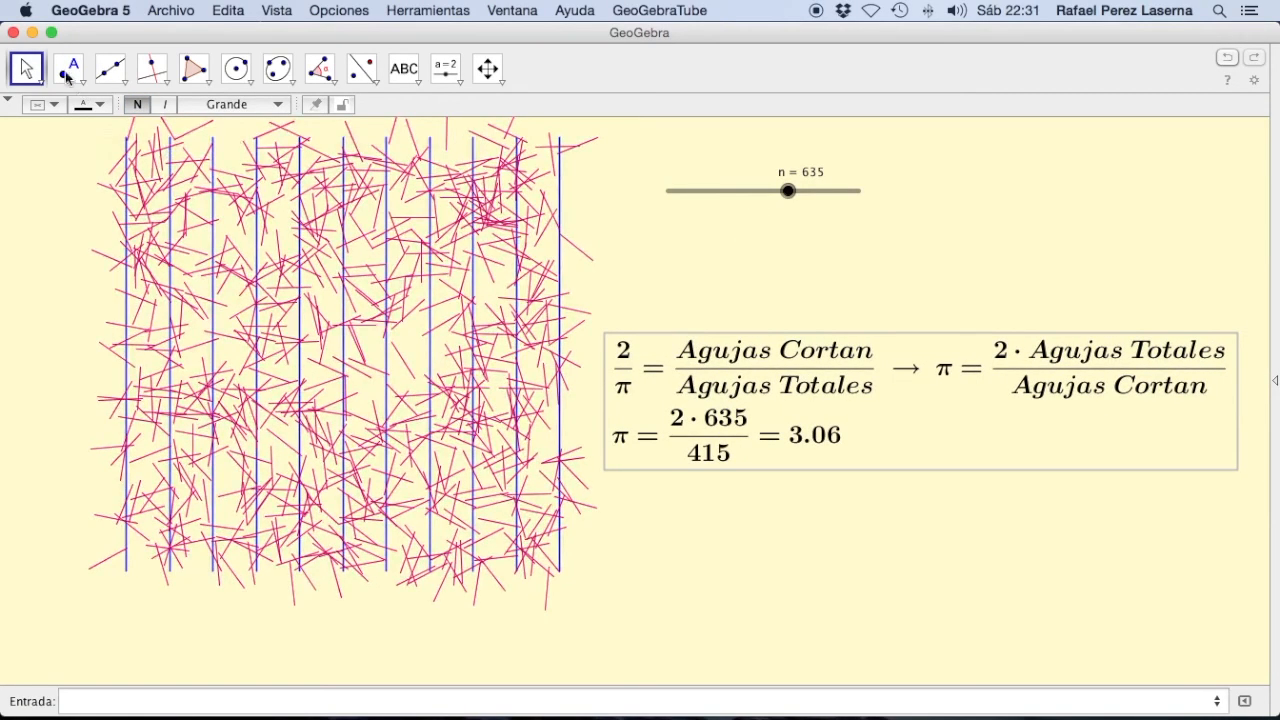
left_click_drag(789, 191, 843, 206)
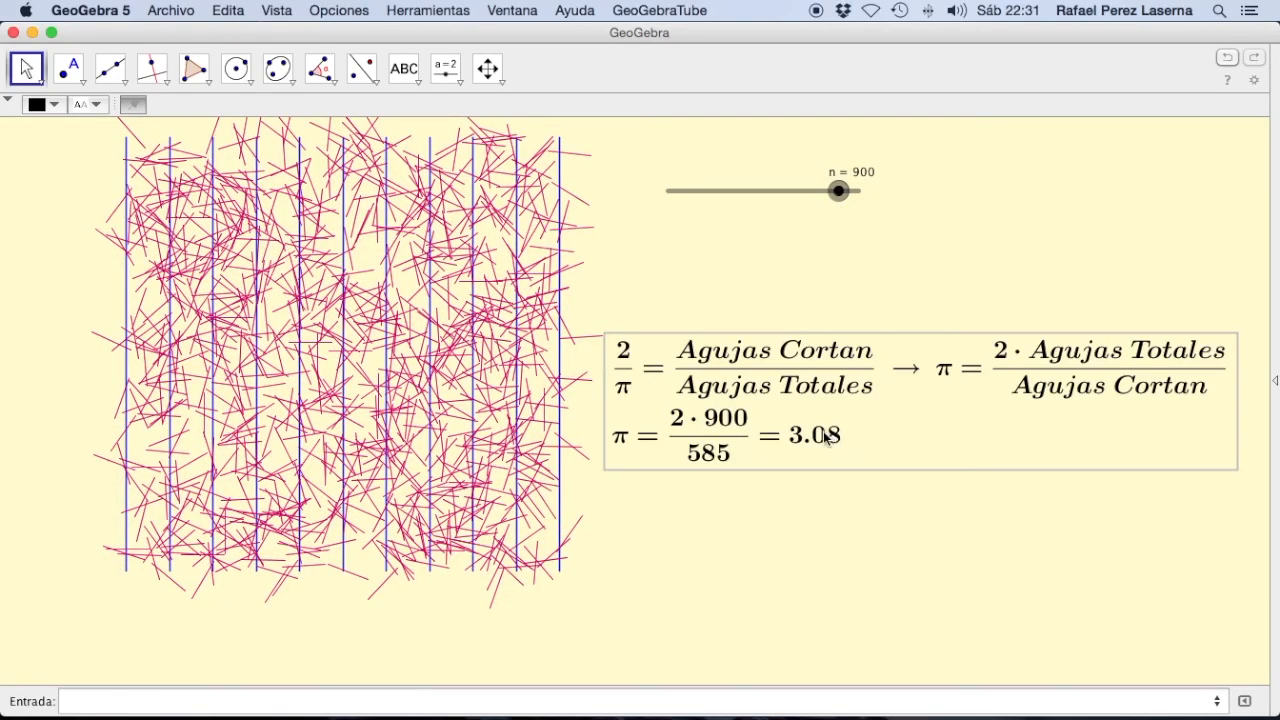
Step: Set the global rounding to 15 decimal places
left_click(281, 12)
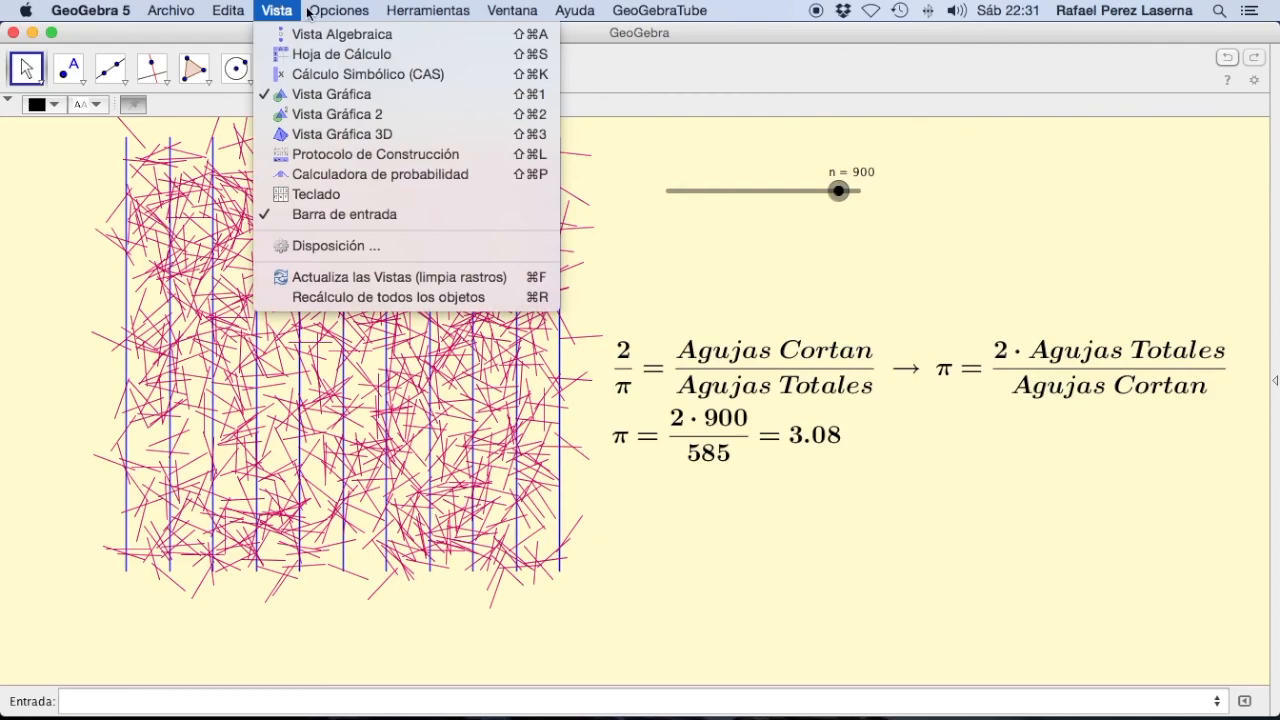
mouse_move(340, 11)
mouse_move(473, 58)
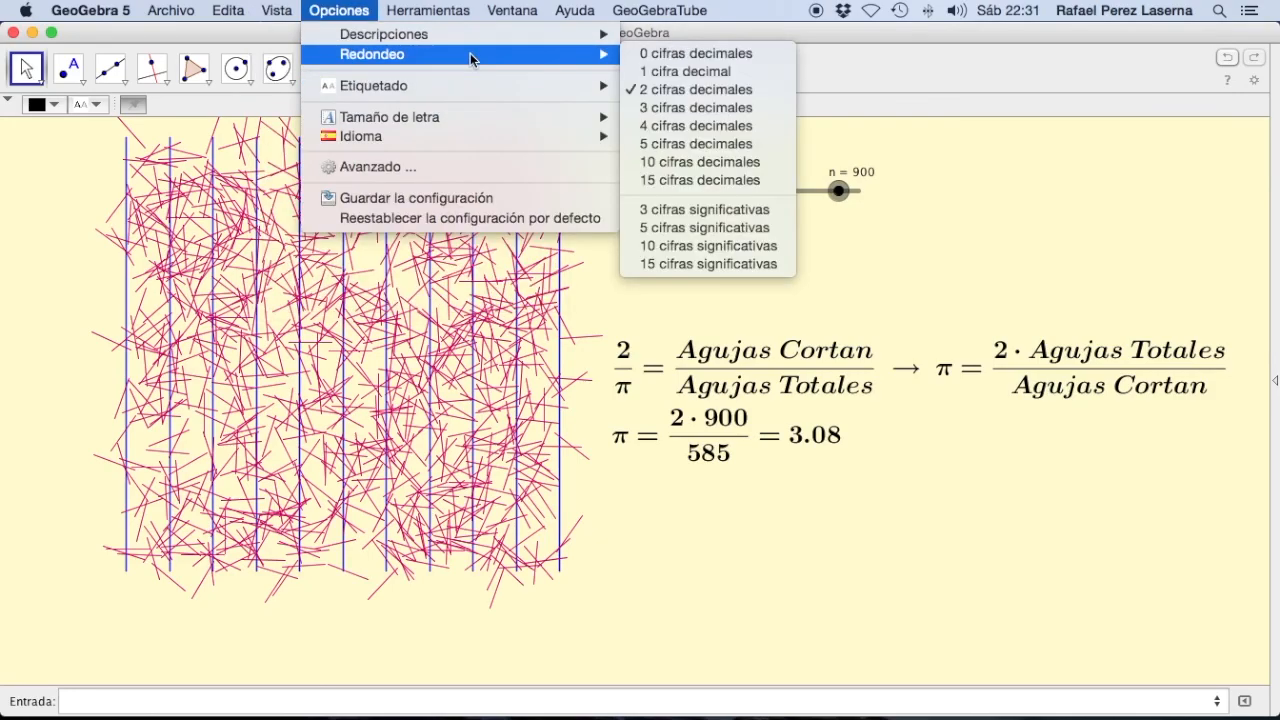
left_click(723, 181)
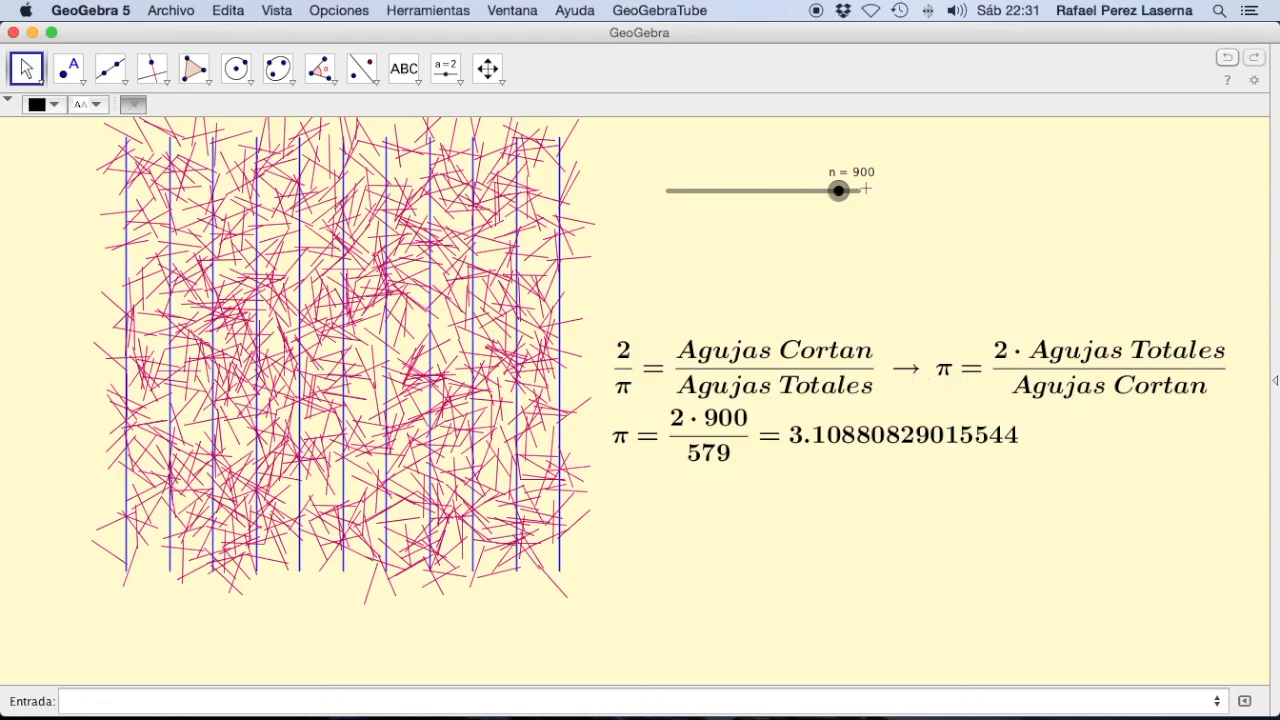
Step: Test the pi estimate with different needle counts, setting the slider n to 790, 820 and finally 620
left_click_drag(841, 195, 821, 199)
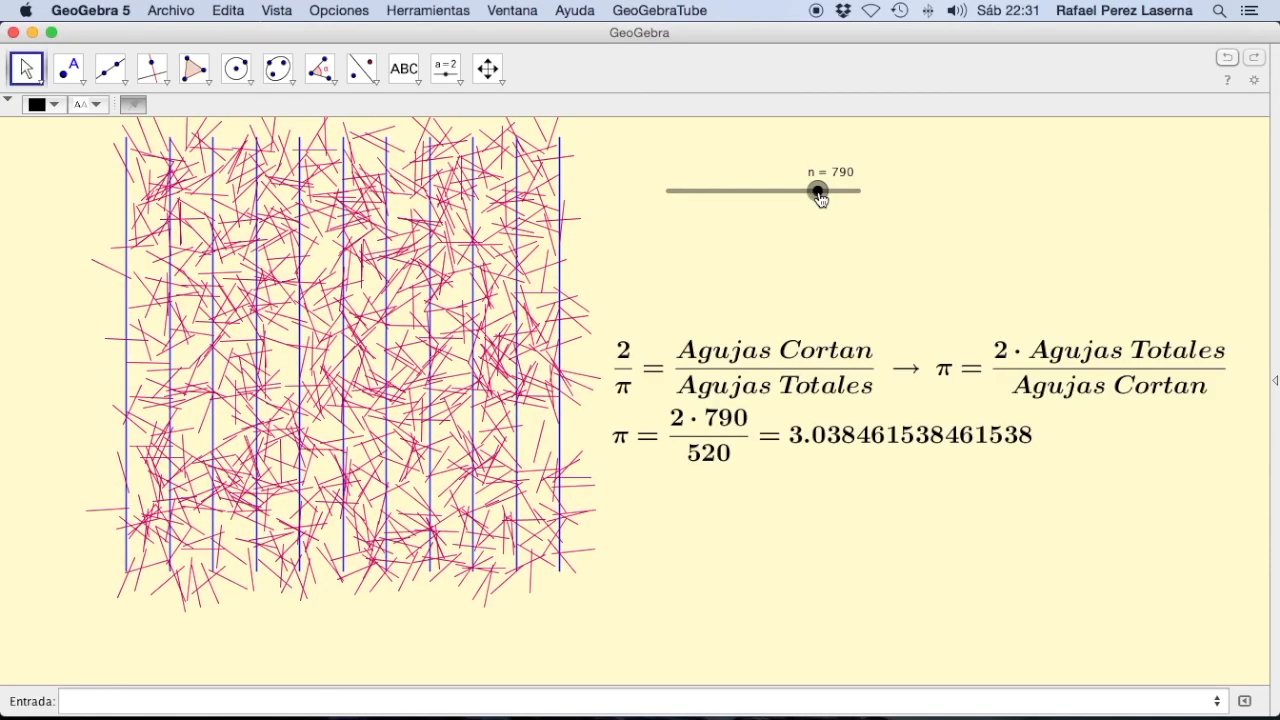
left_click_drag(821, 199, 826, 197)
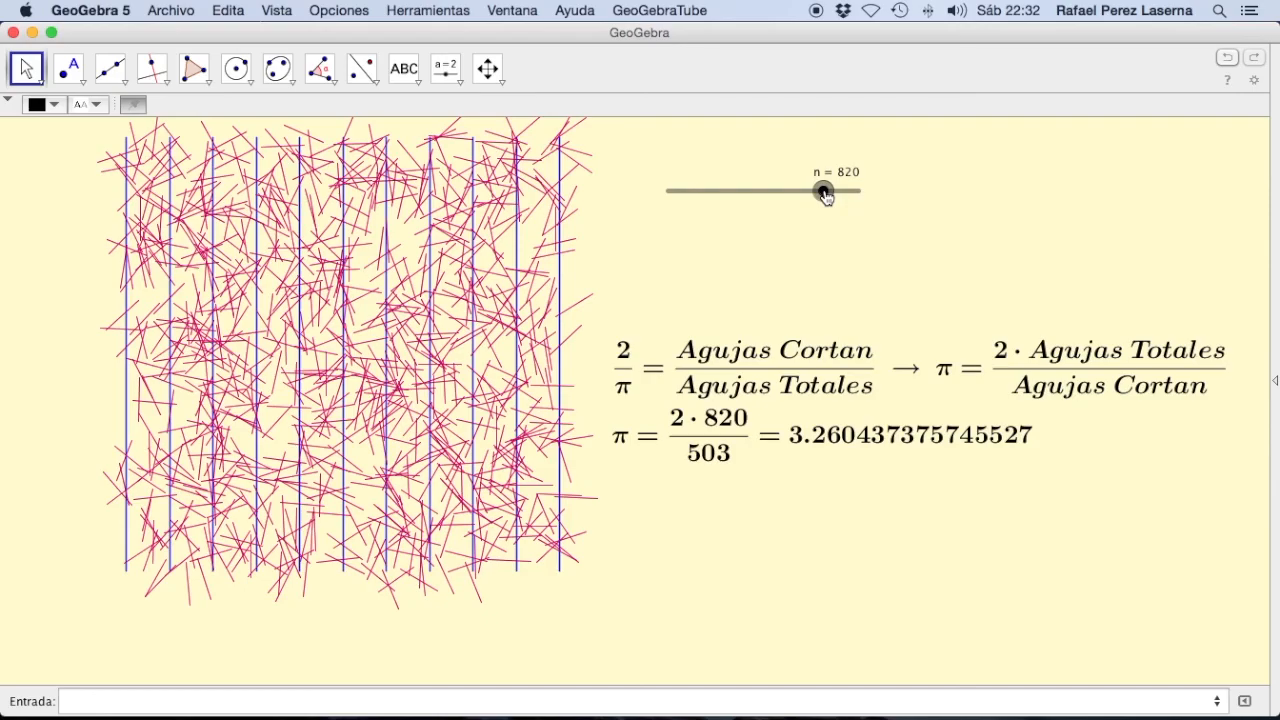
left_click_drag(826, 197, 781, 196)
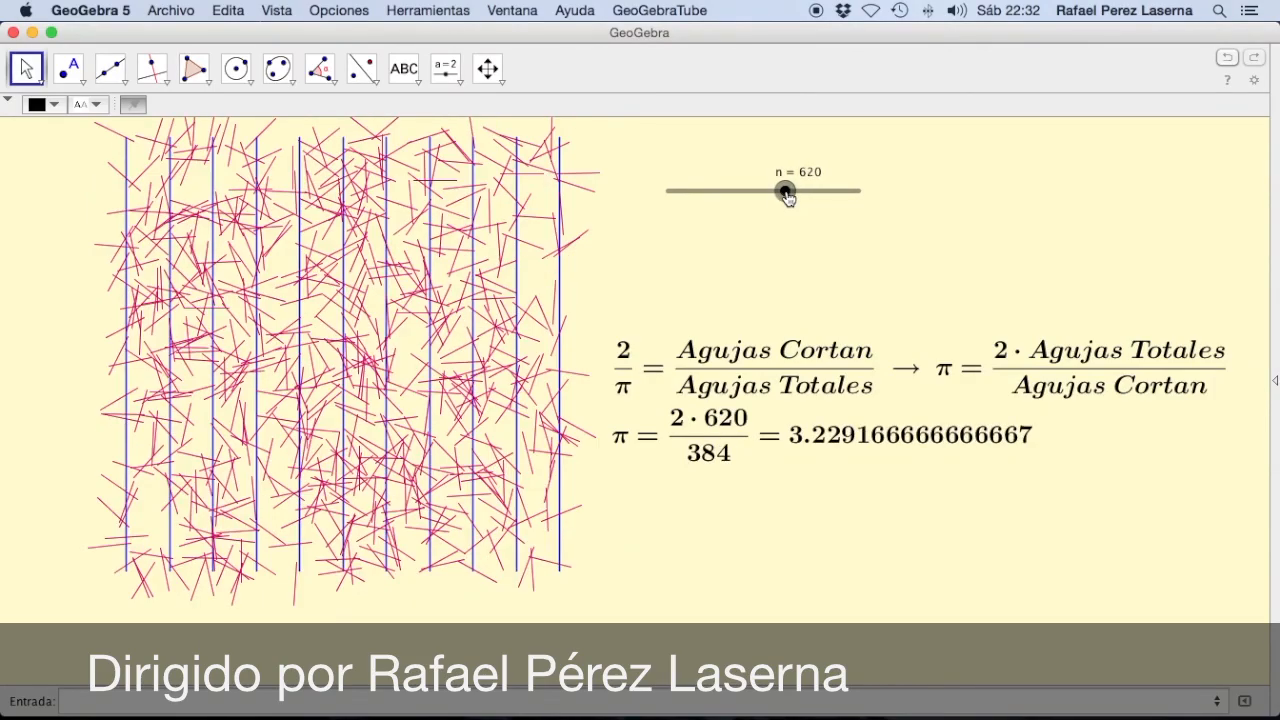